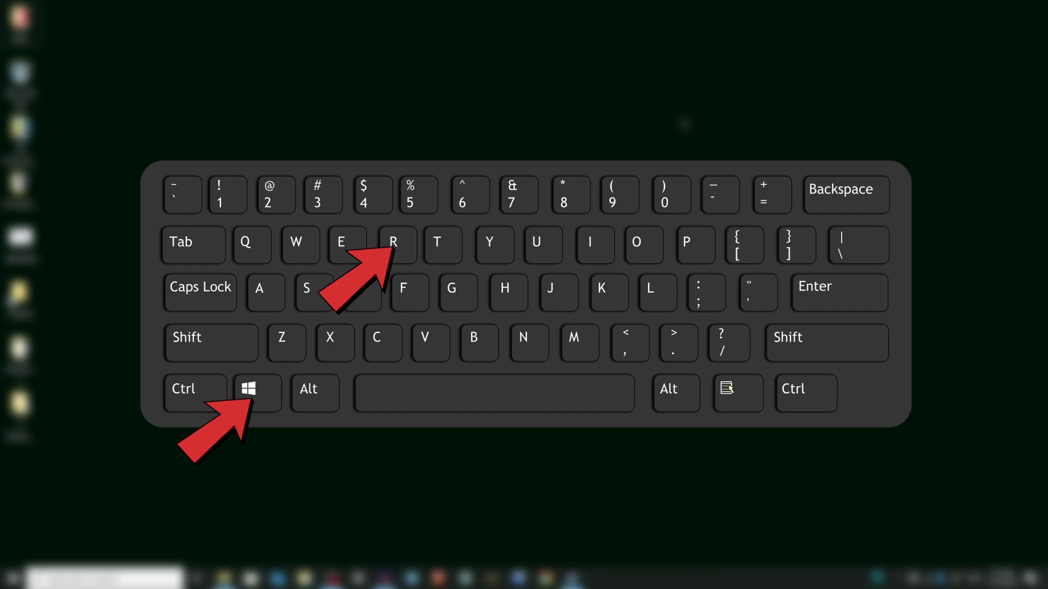
Run 'temp' from the Run dialog to open the C:\Windows\Temp folder
key(super+r)
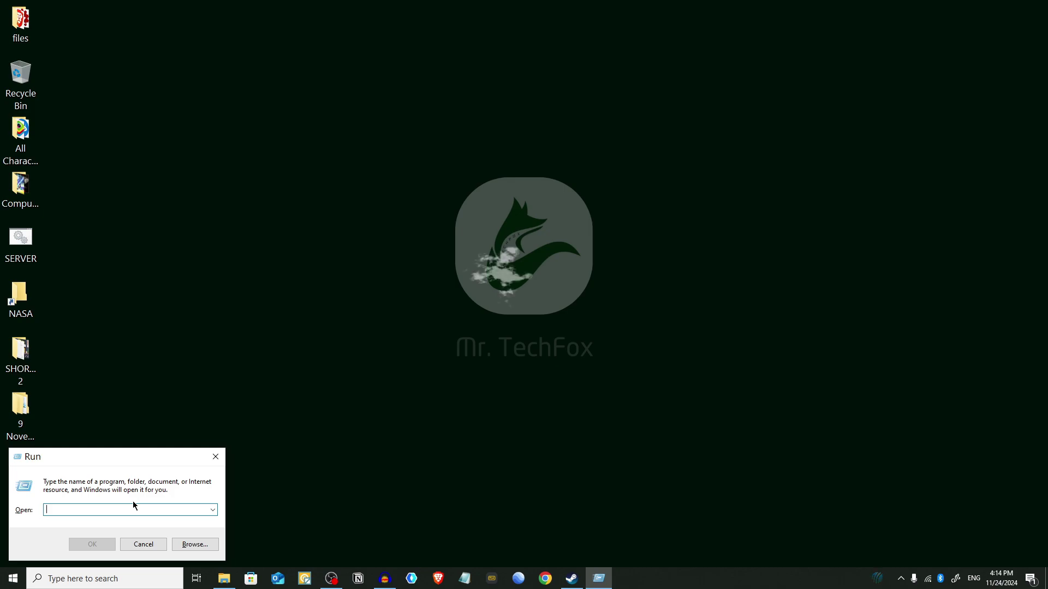
text(te)
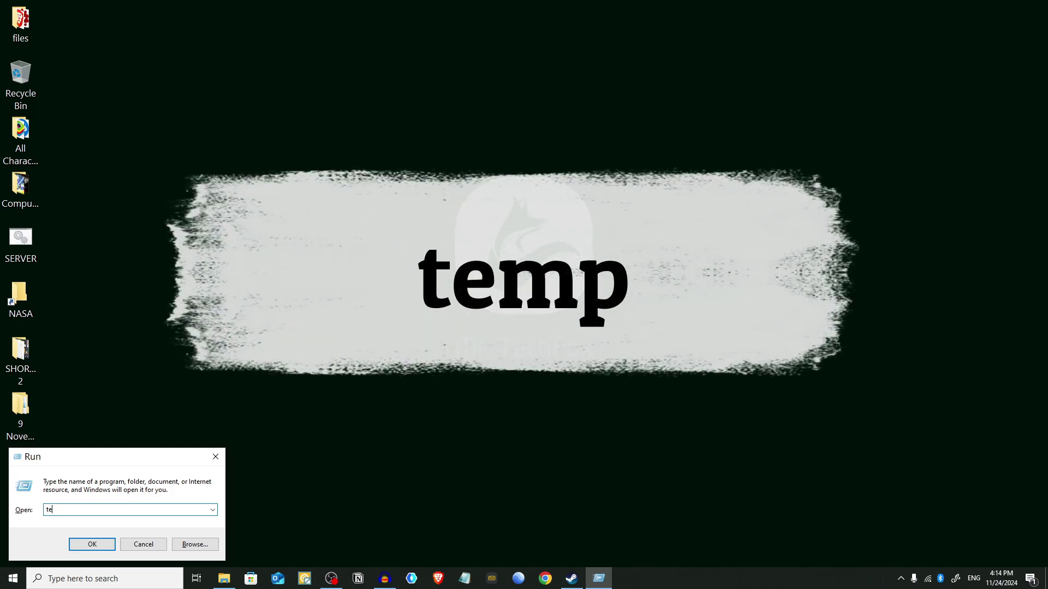
text(mp)
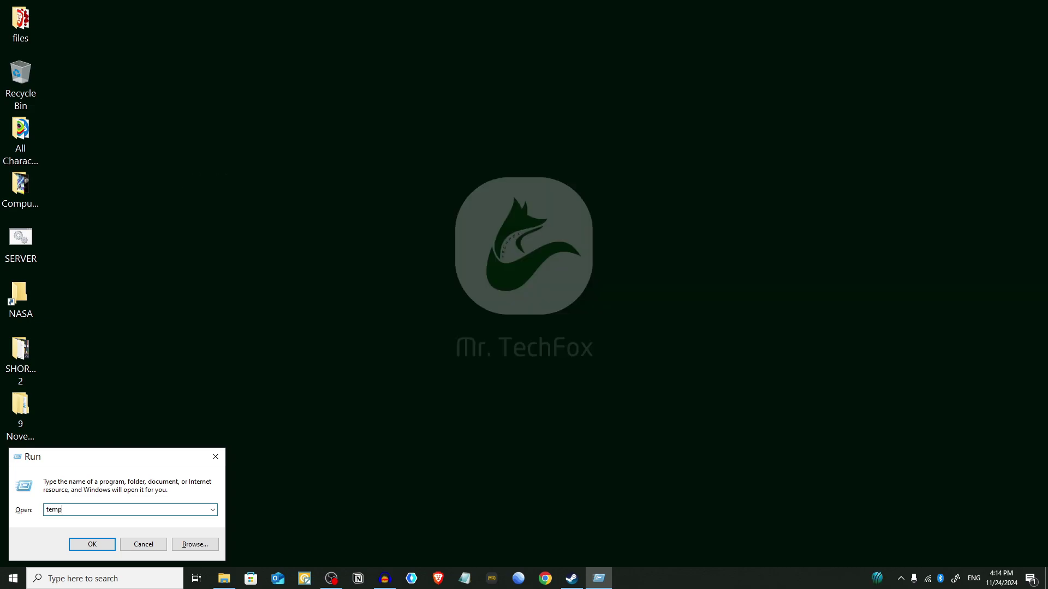
key(Return)
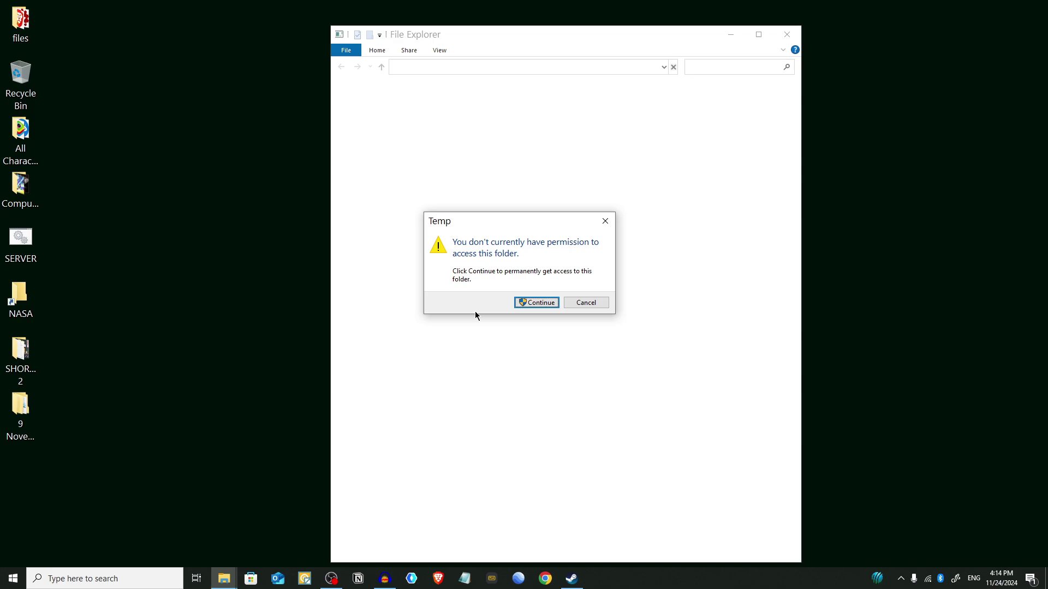
Grant folder access and recycle everything in C:\Windows\Temp, skipping all in-use items
click(538, 303)
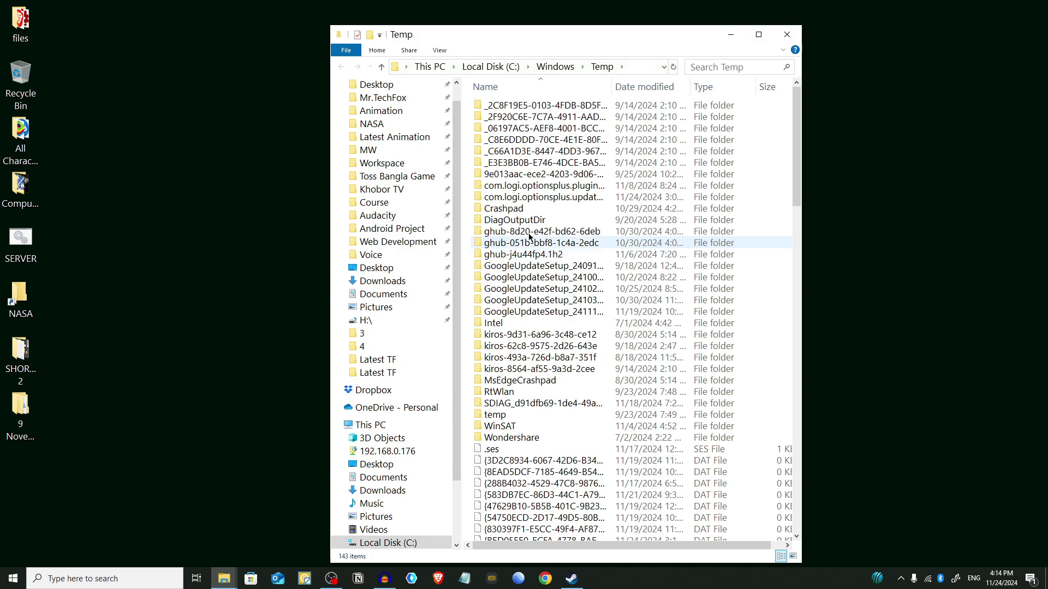
click(565, 189)
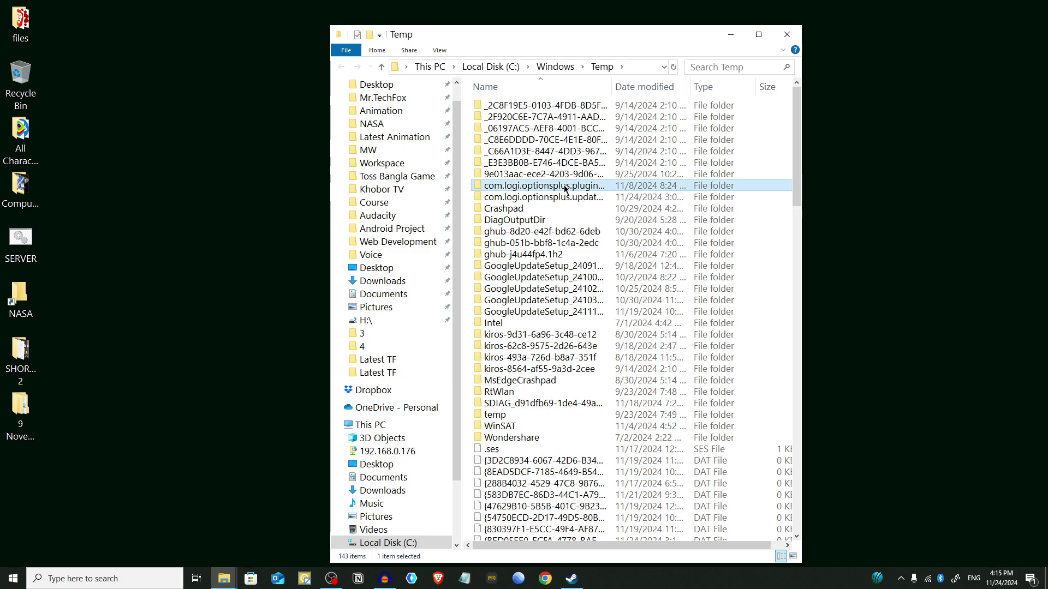
key(ctrl+a)
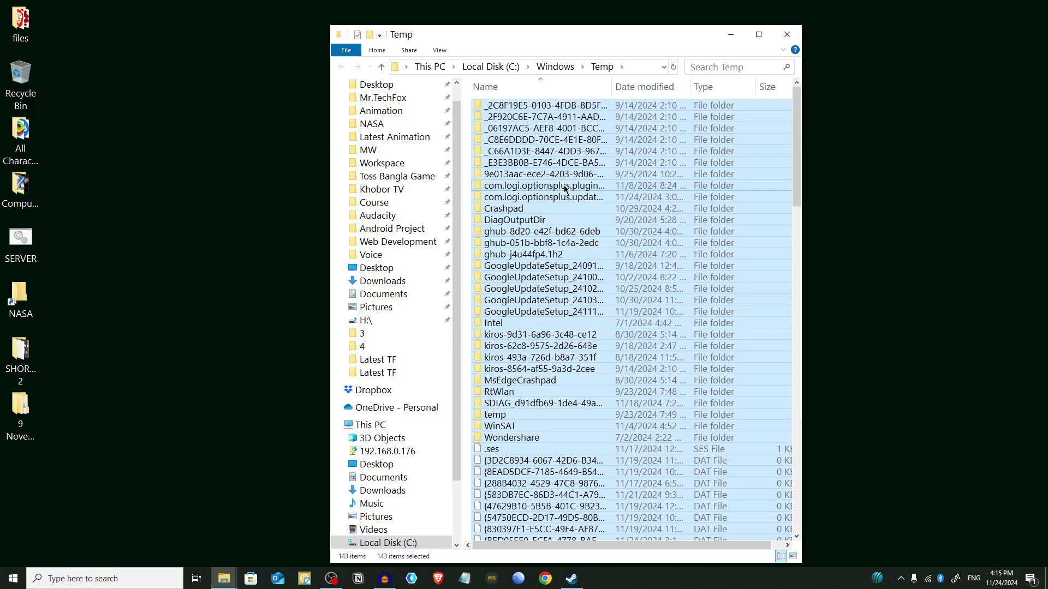
right_click(565, 189)
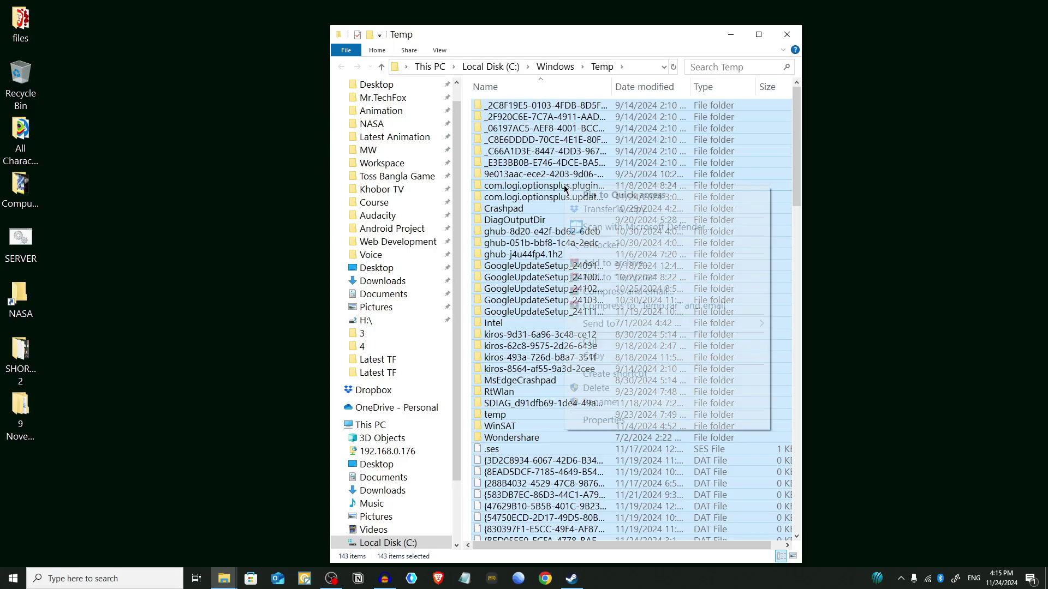
click(597, 388)
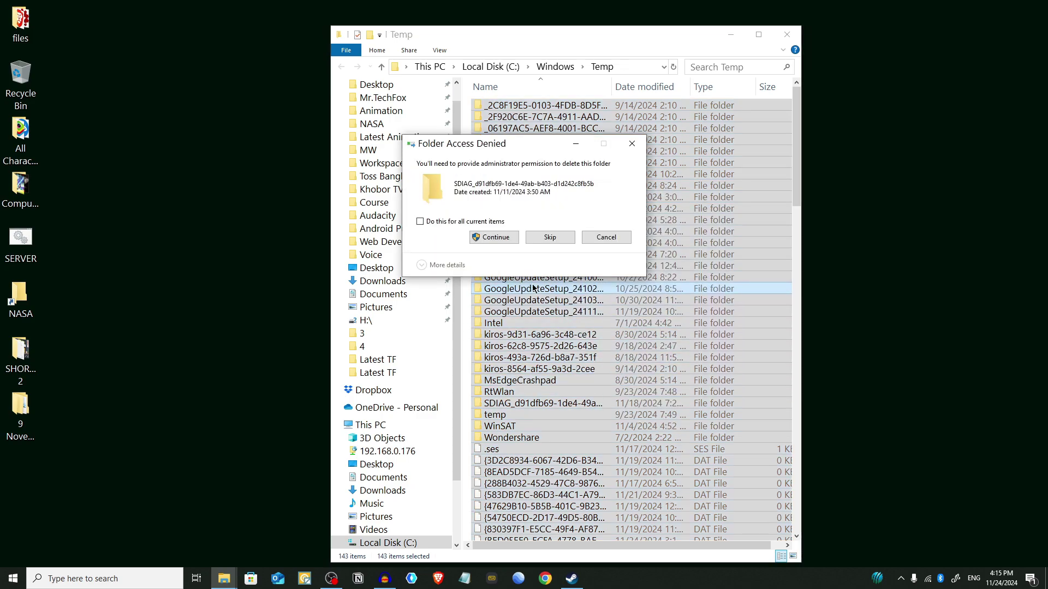
click(496, 238)
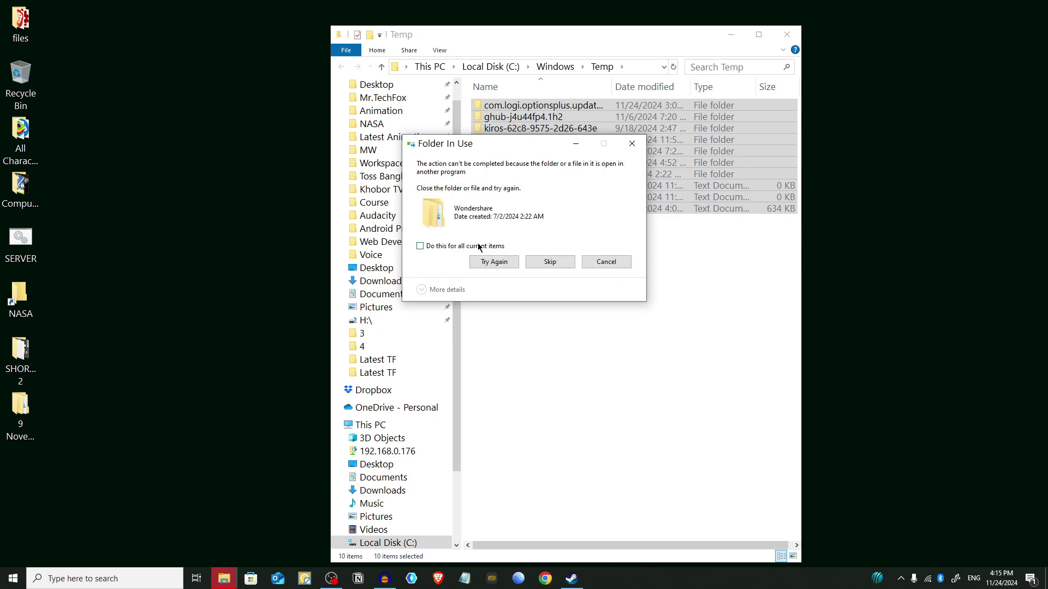
click(421, 248)
click(564, 262)
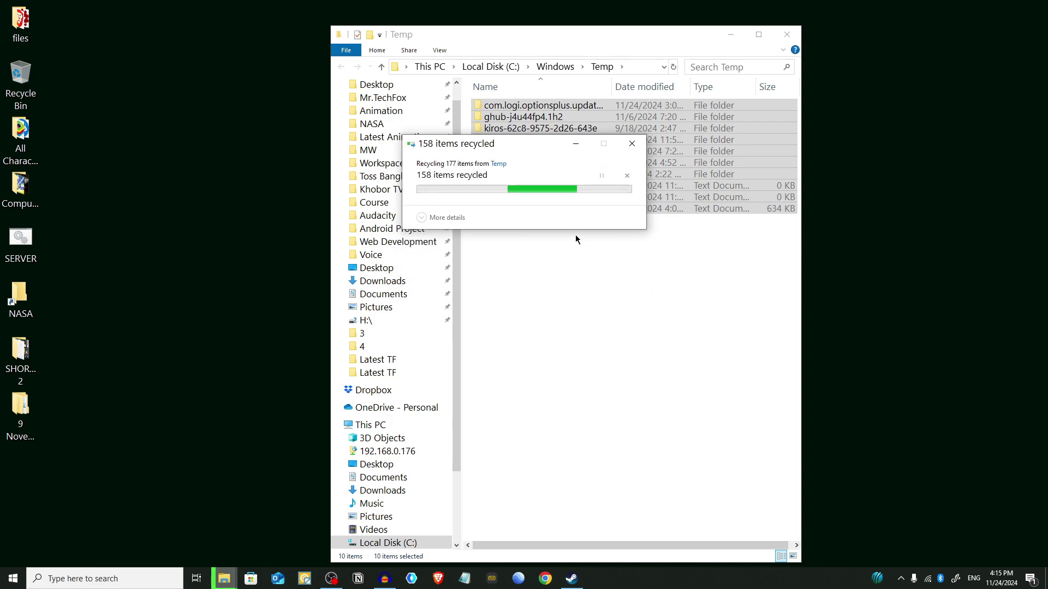
click(495, 237)
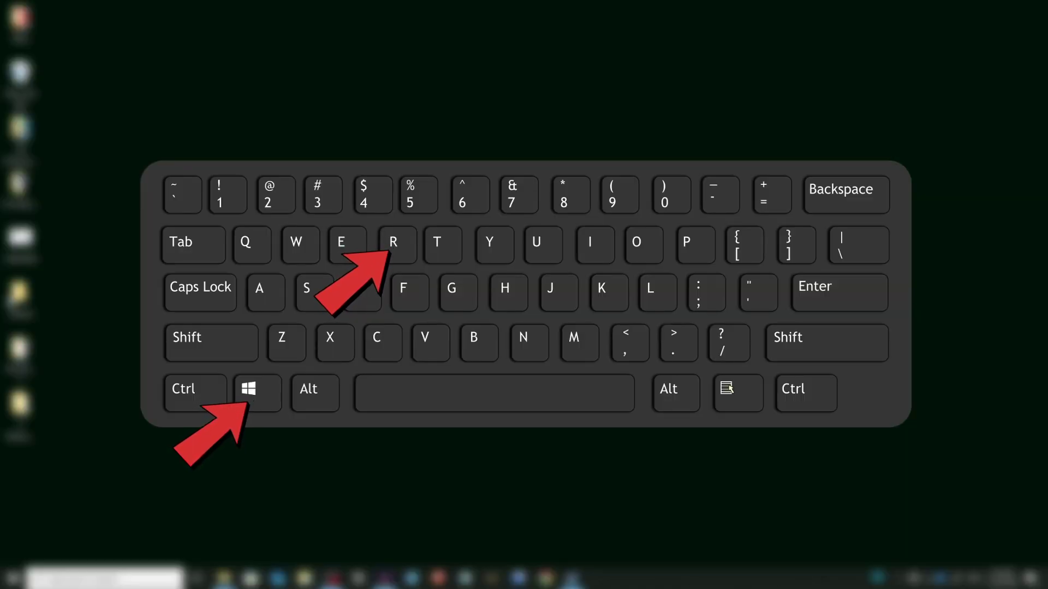
Run '%temp%' to open the AppData\Local\Temp folder with its 301 items
key(super+r)
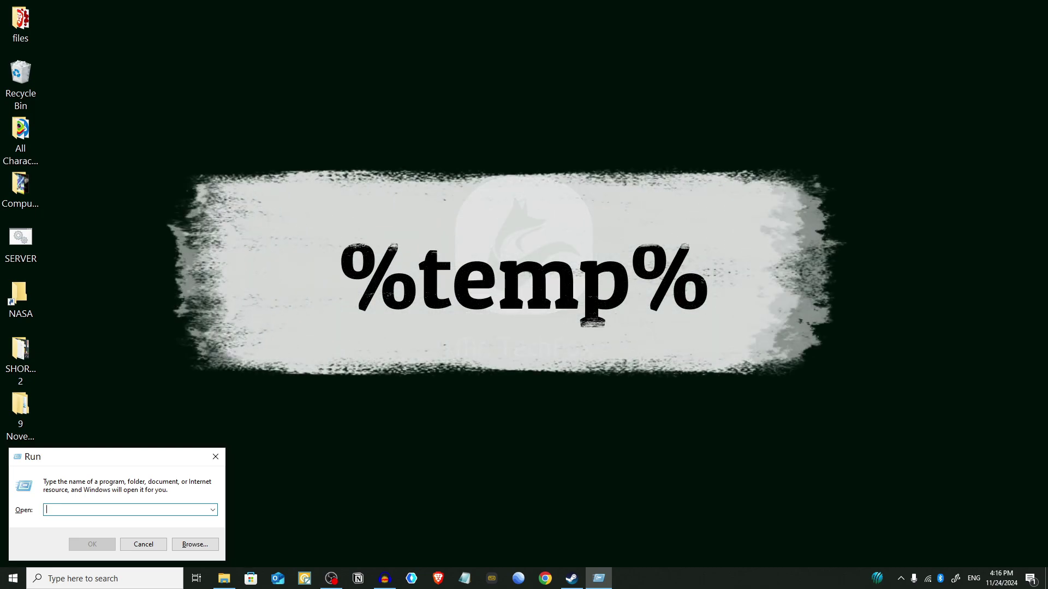
text(%tem)
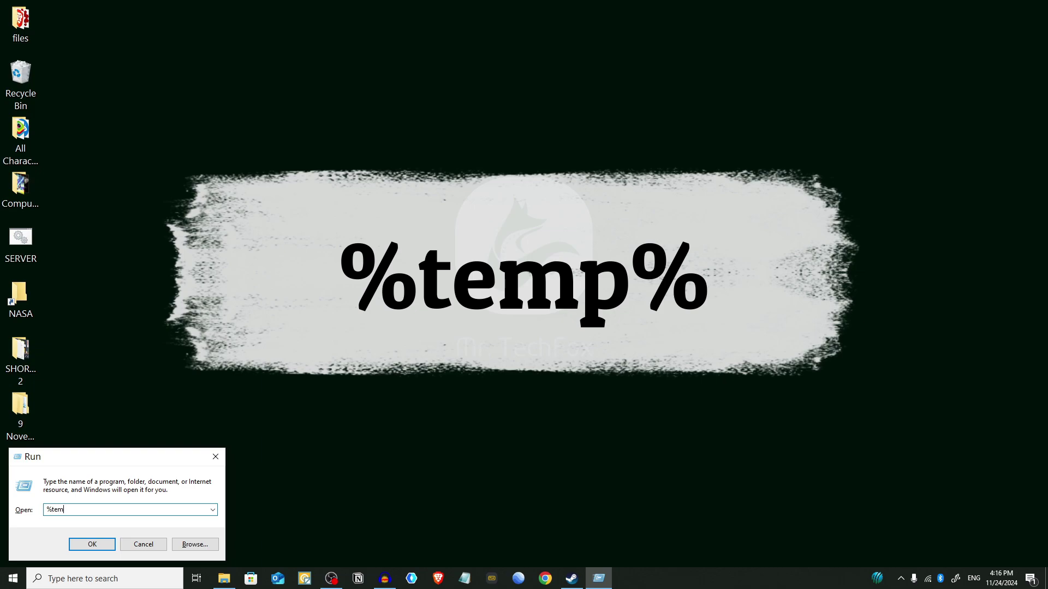
text(p%)
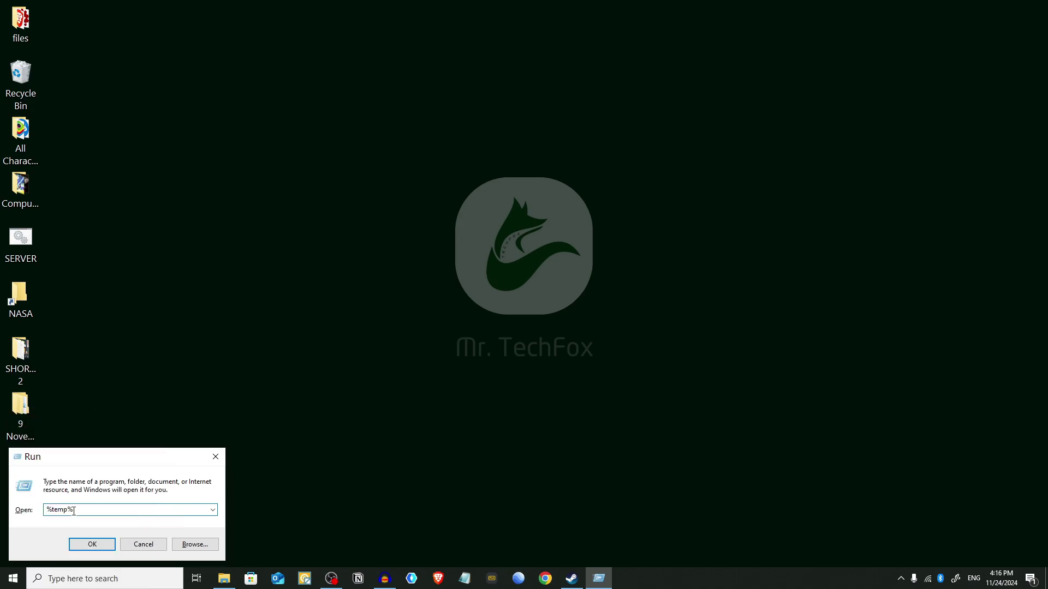
key(Return)
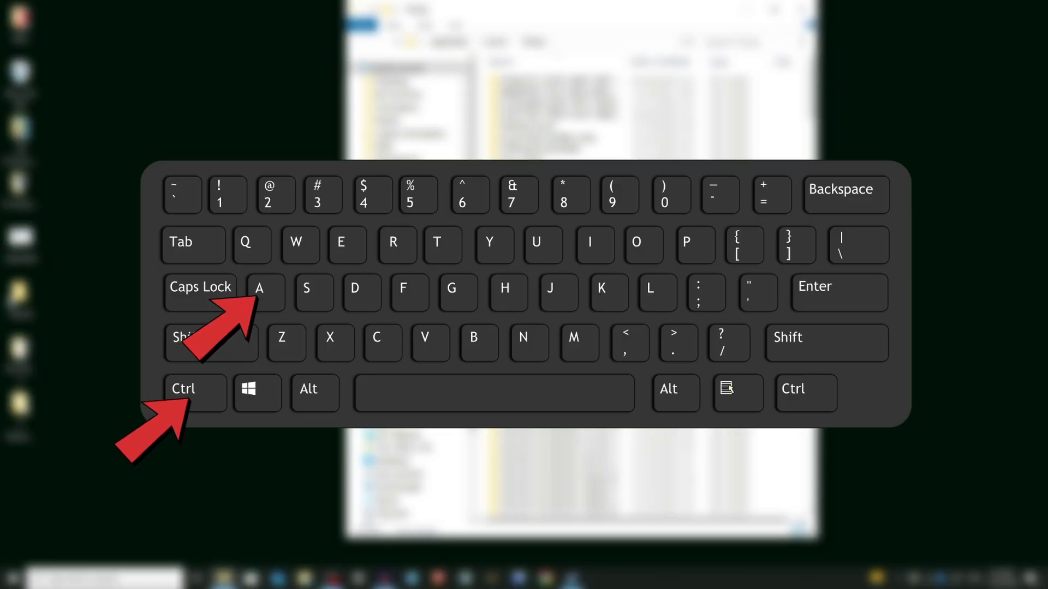
Recycle all AppData\Local\Temp items except those in use, then close the window
key(ctrl+a)
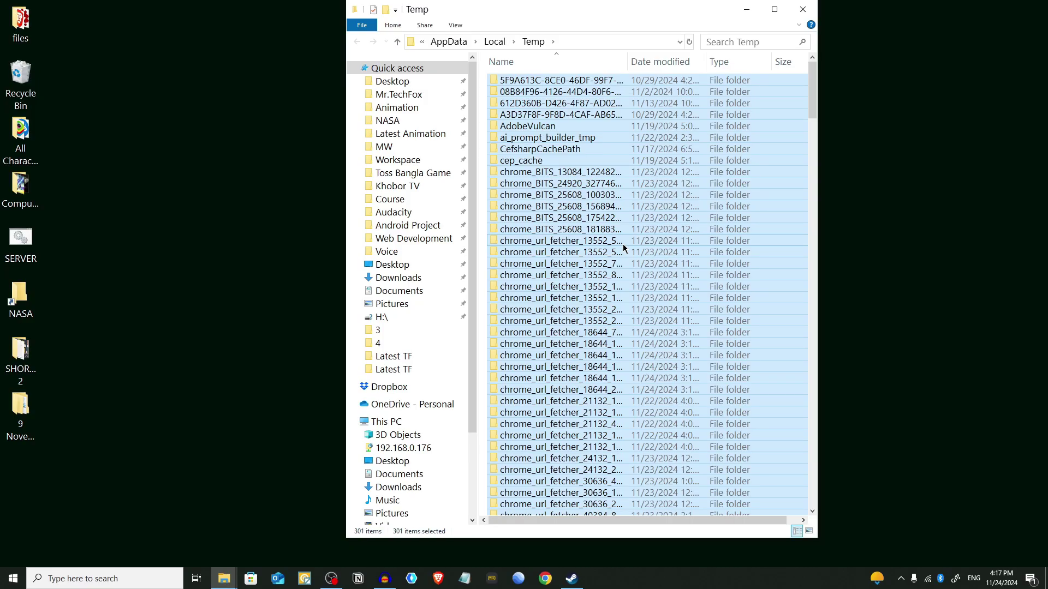
right_click(623, 245)
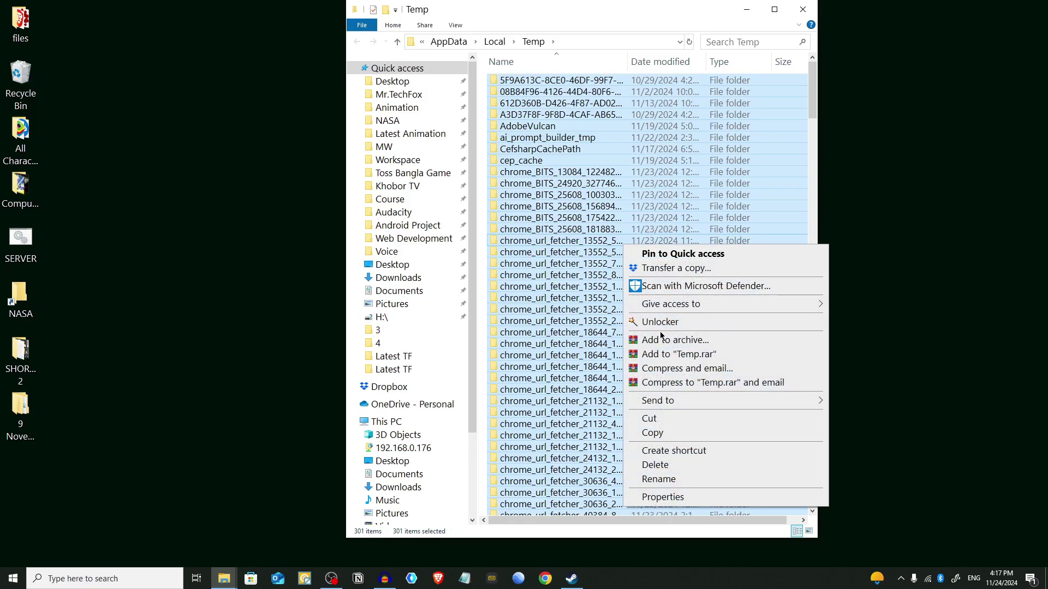
click(674, 464)
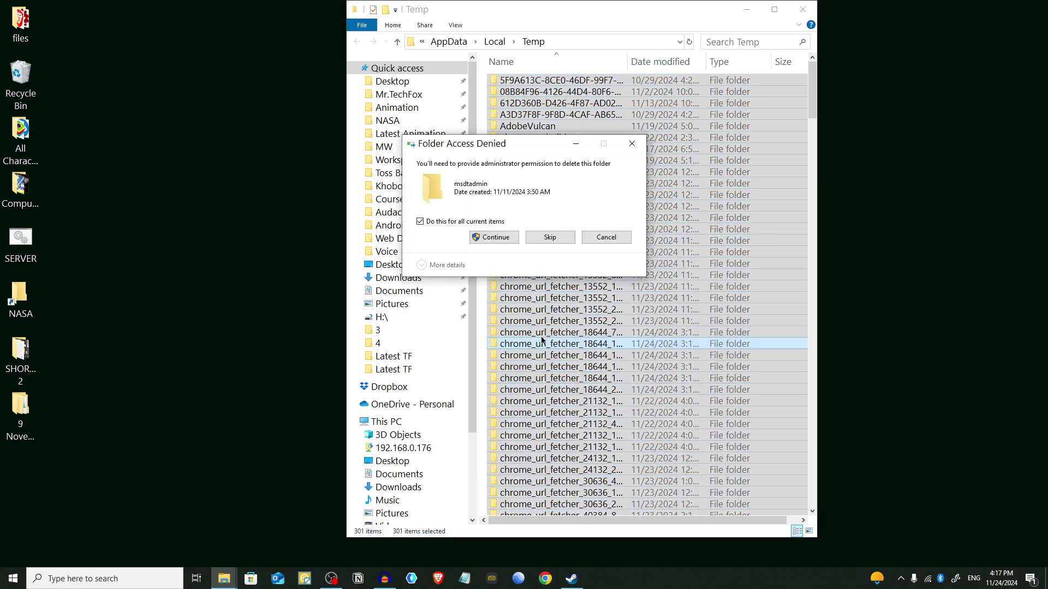
click(495, 238)
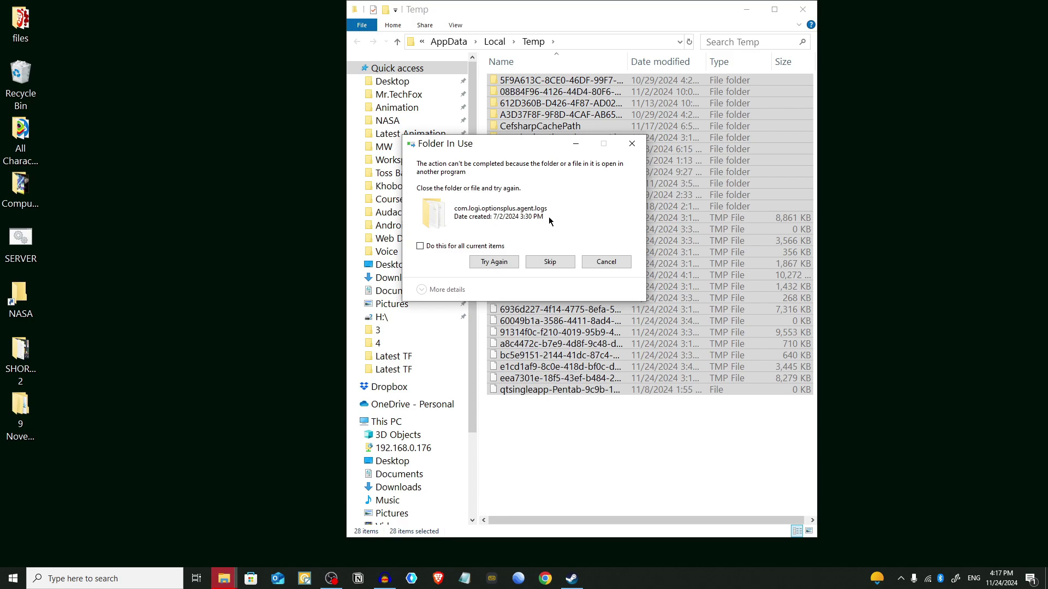
click(442, 246)
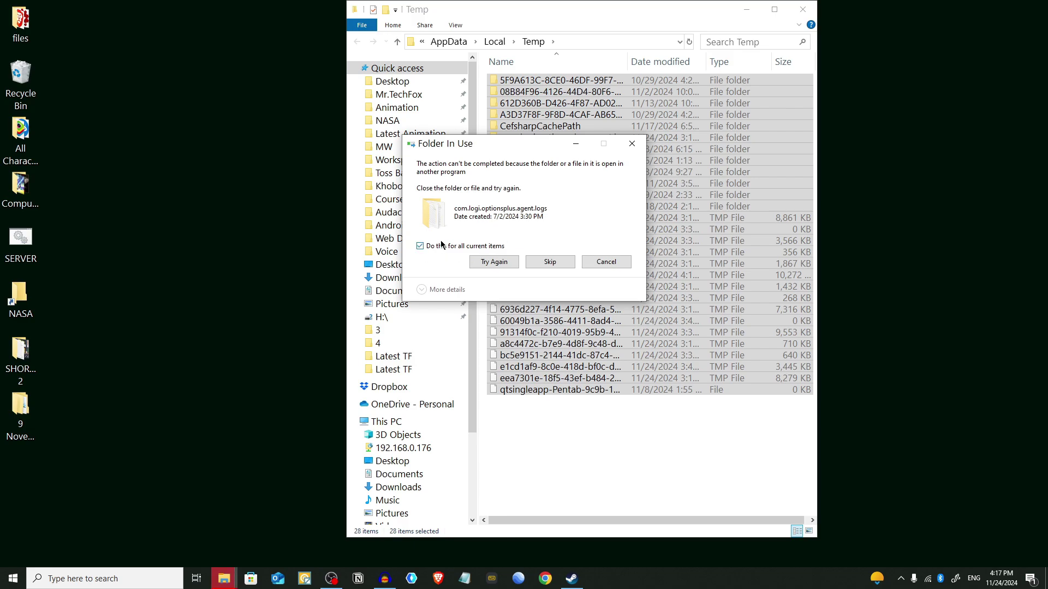
click(550, 263)
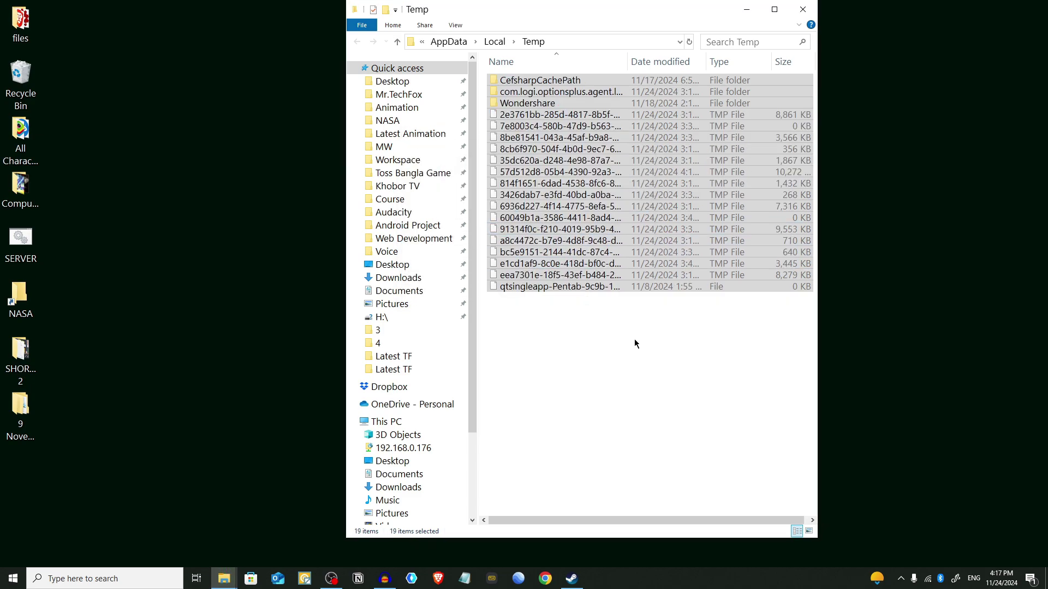
click(634, 343)
click(803, 9)
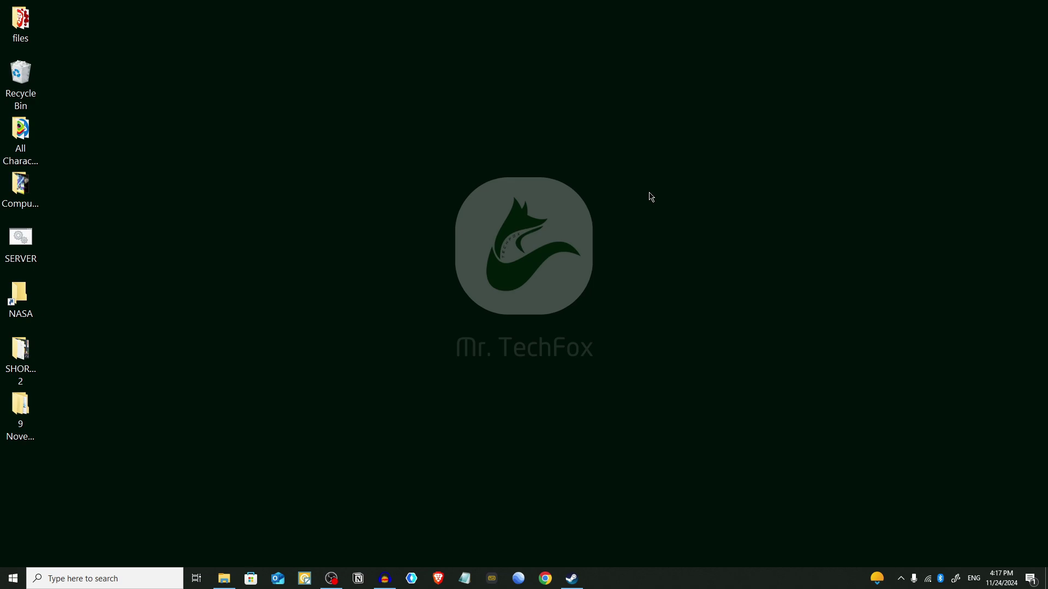
Run 'prefetch' from the Run dialog to open the Prefetch folder
key(super+r)
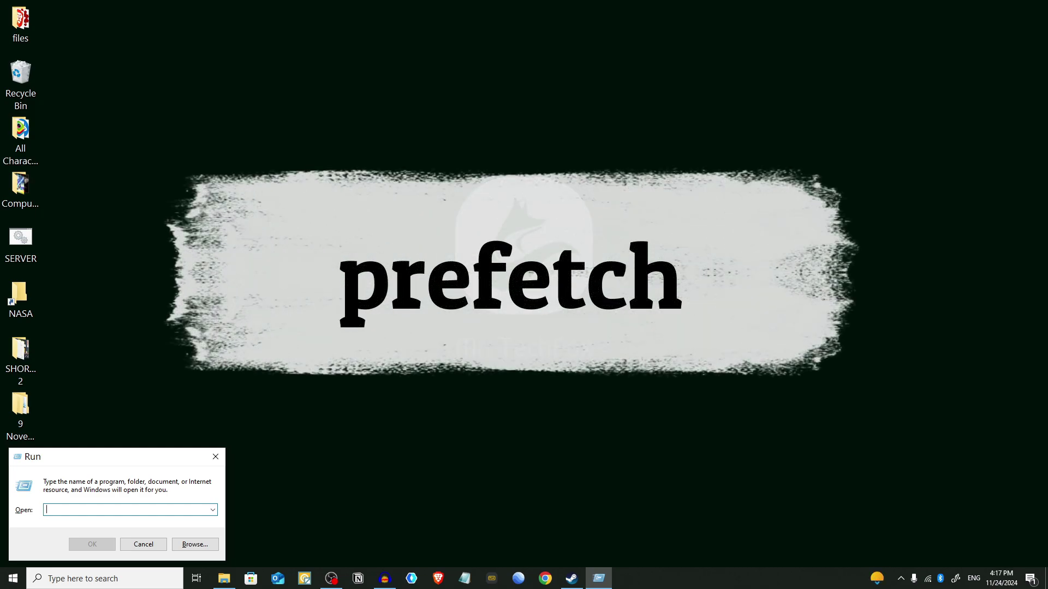
text(prefe)
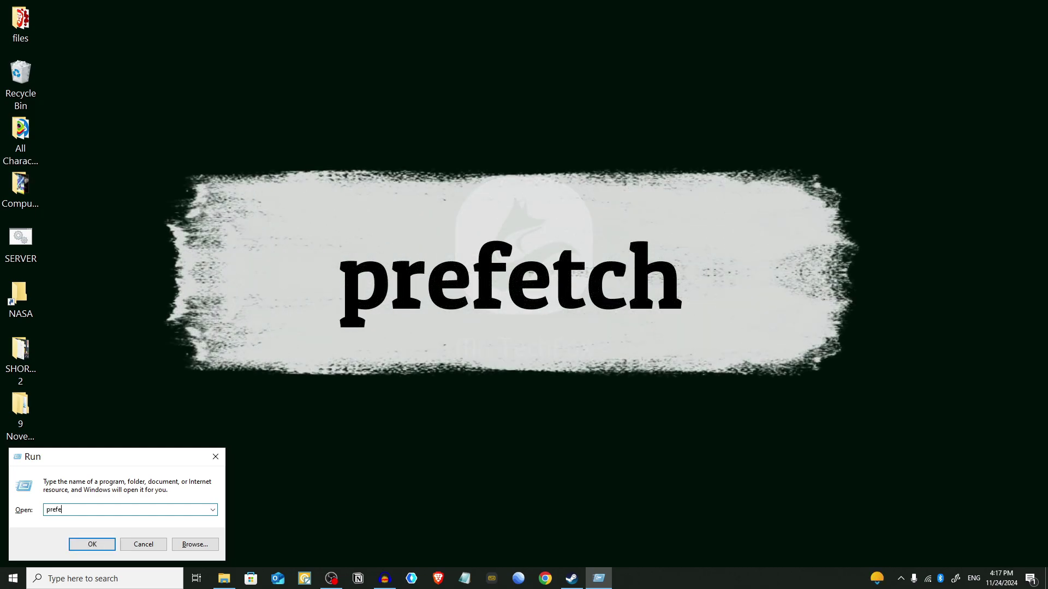
text(tch)
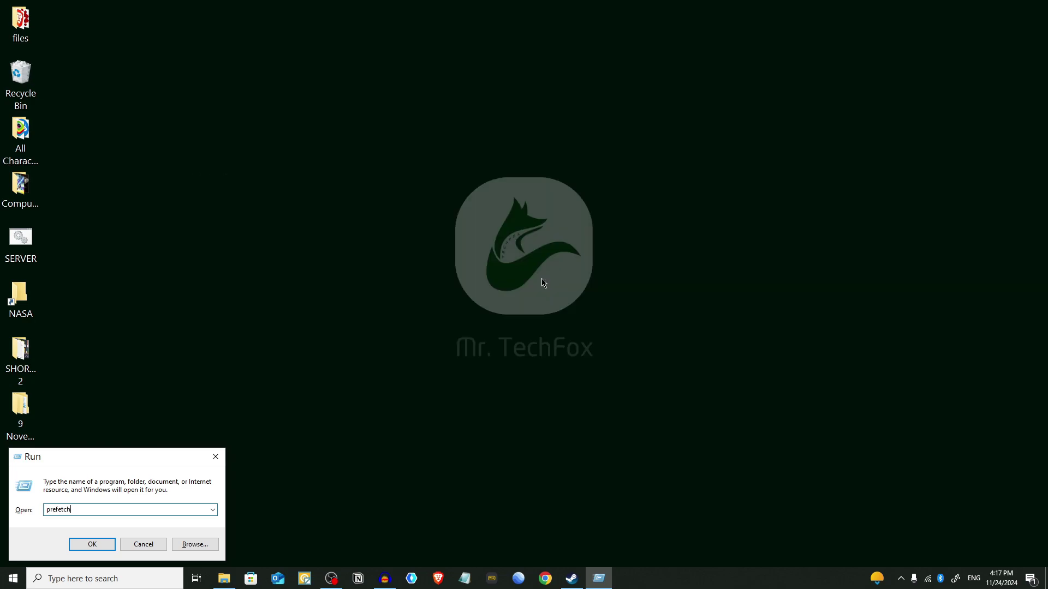
key(Return)
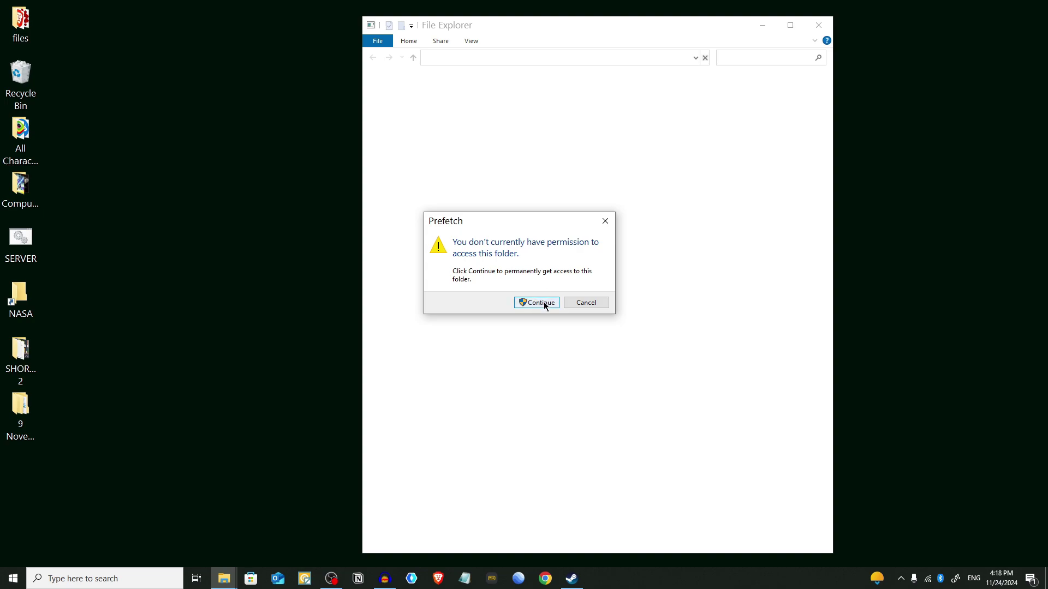
Grant access and recycle all Prefetch files, skipping in-use ones, then close the window
click(544, 302)
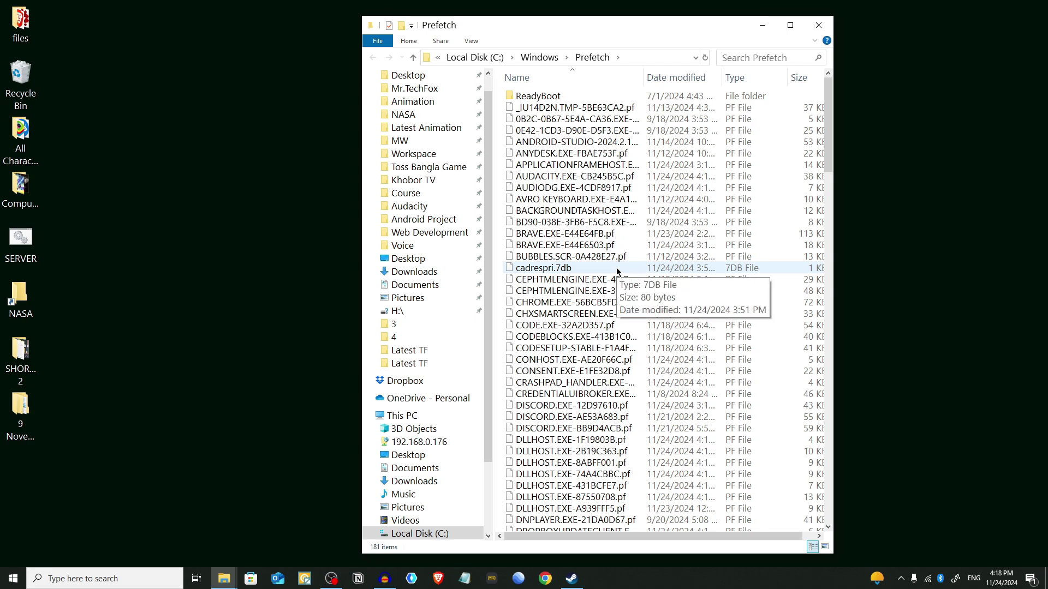
click(617, 269)
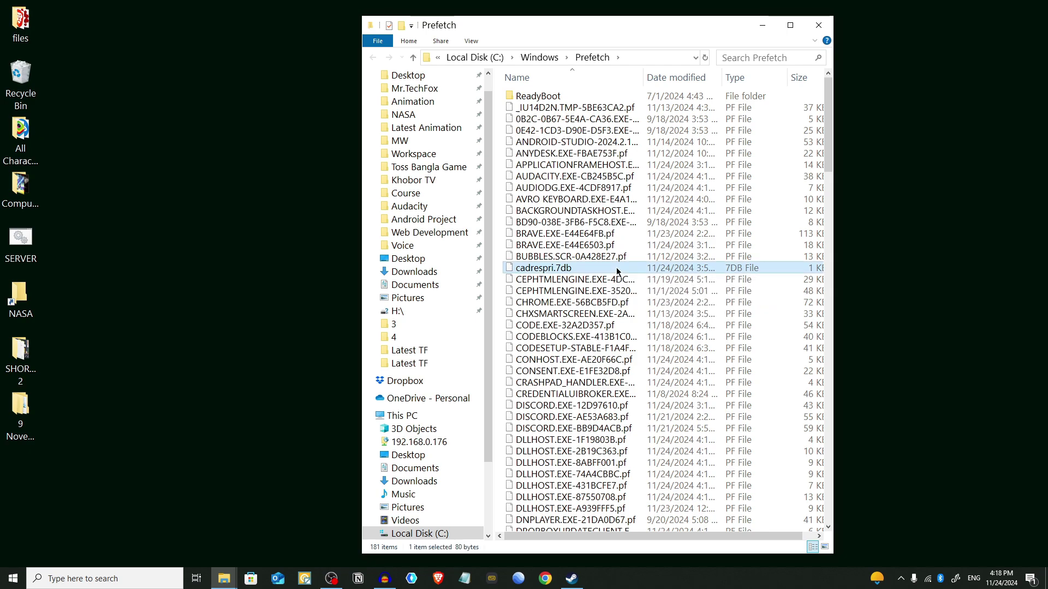
key(ctrl+a)
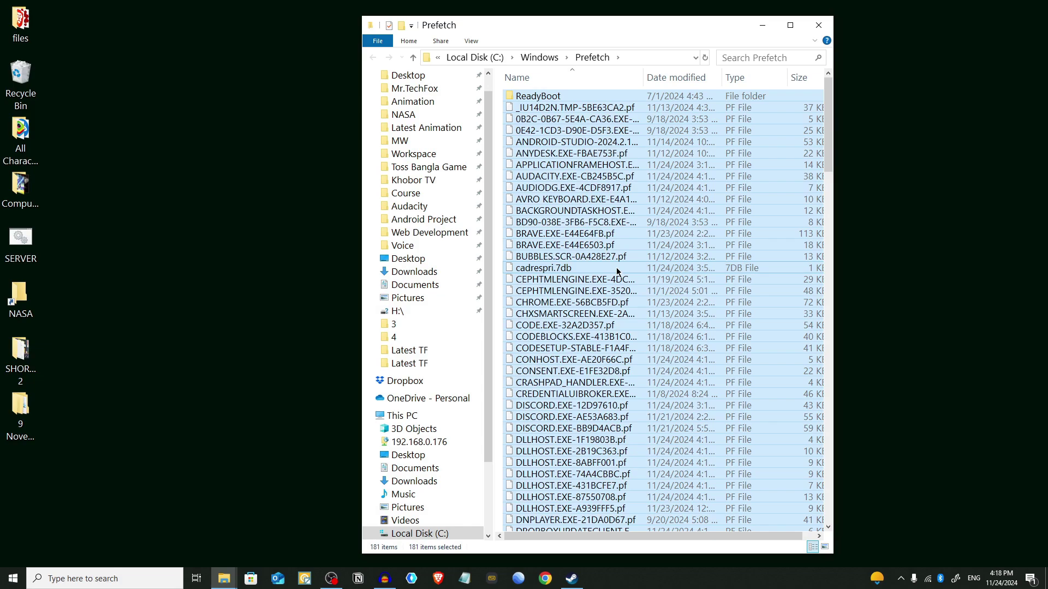
right_click(596, 223)
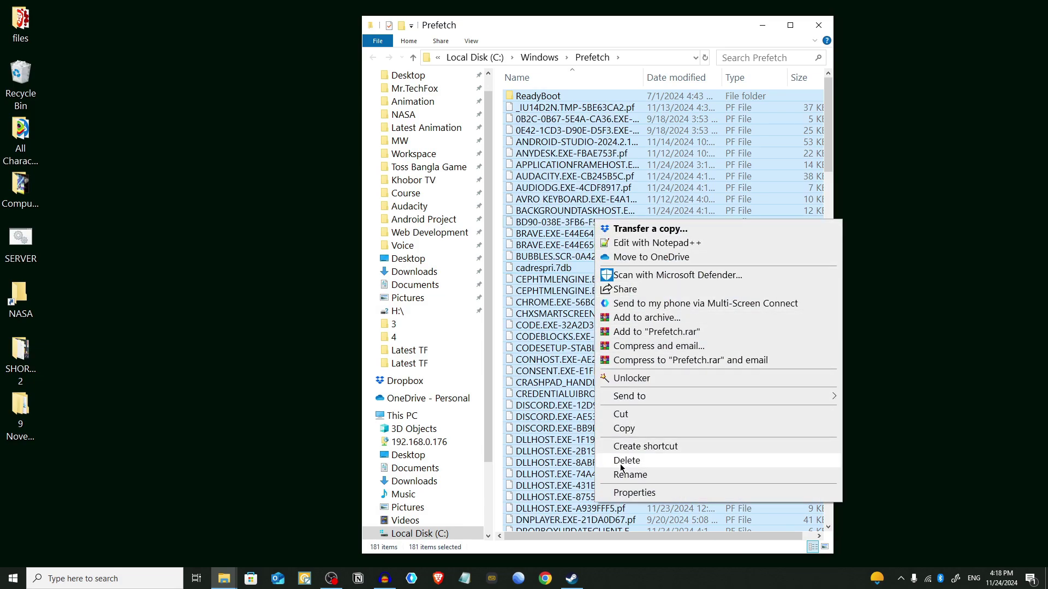
click(626, 462)
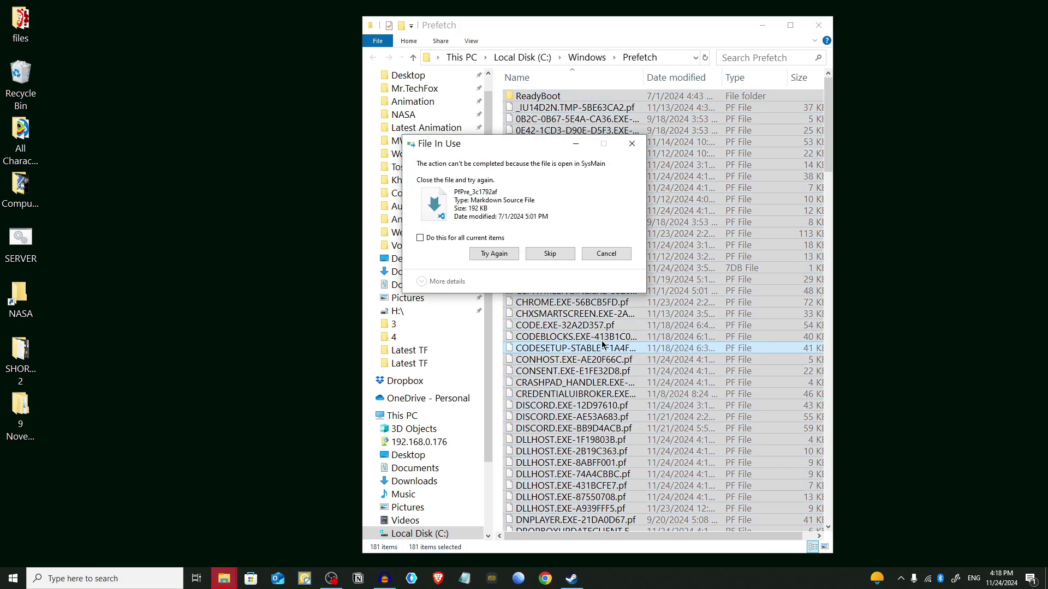
click(480, 237)
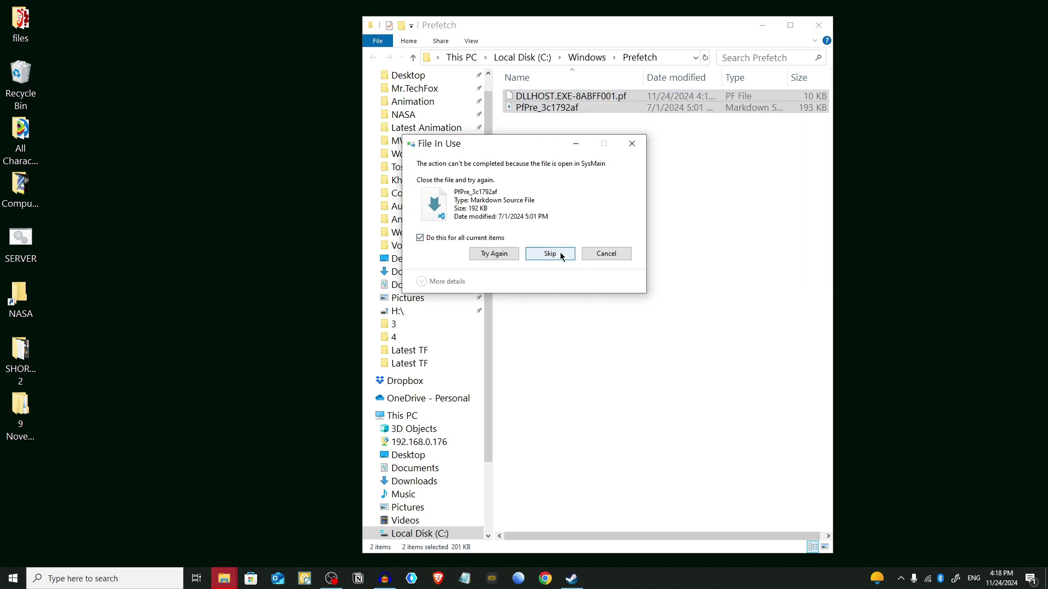
click(550, 253)
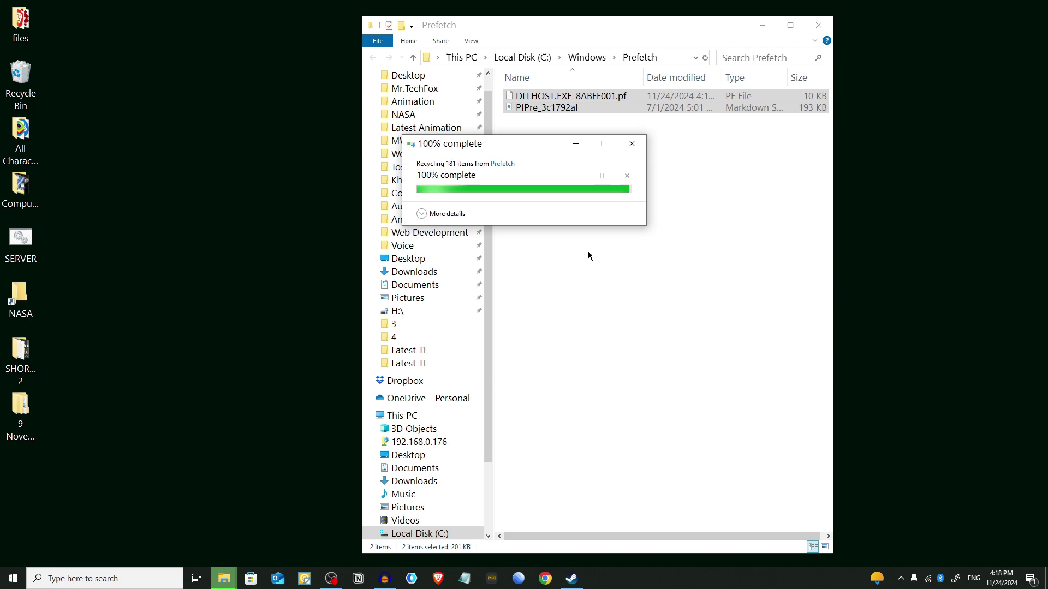
click(817, 25)
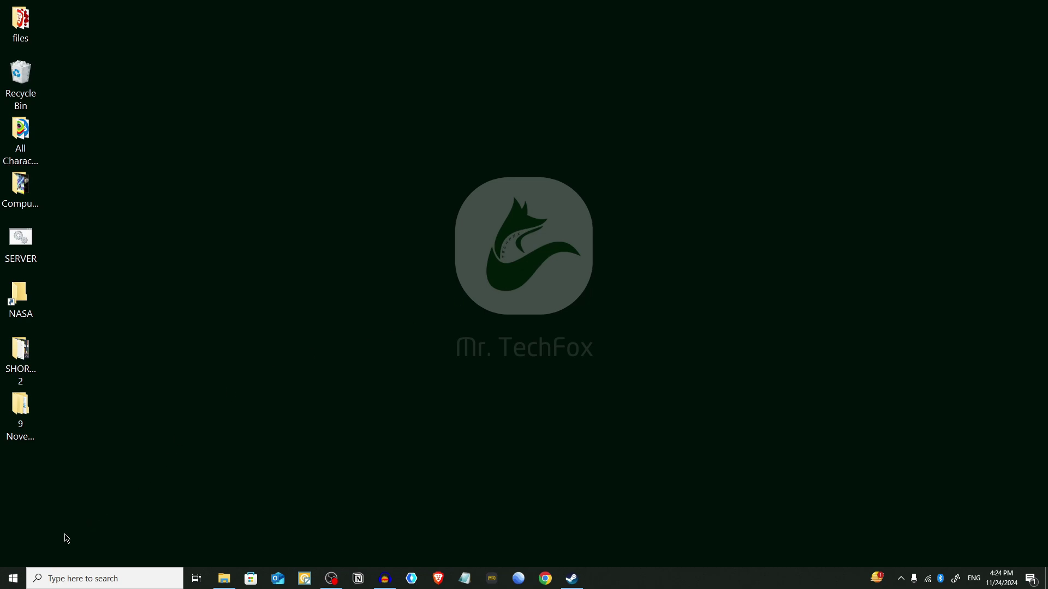
Search the Start menu for 'disk' and launch Disk Cleanup
click(4, 581)
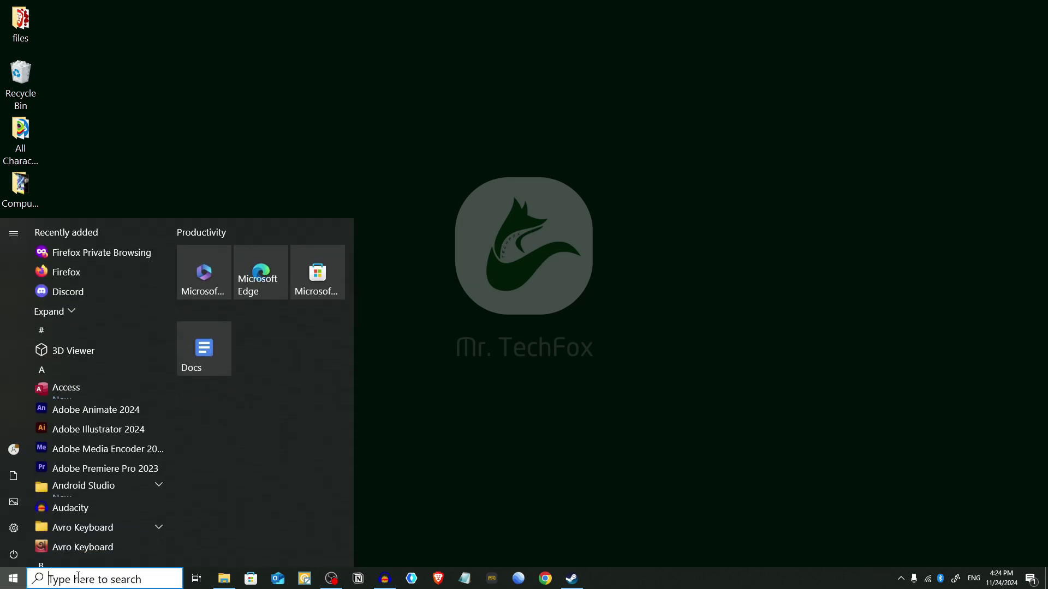
text(disk)
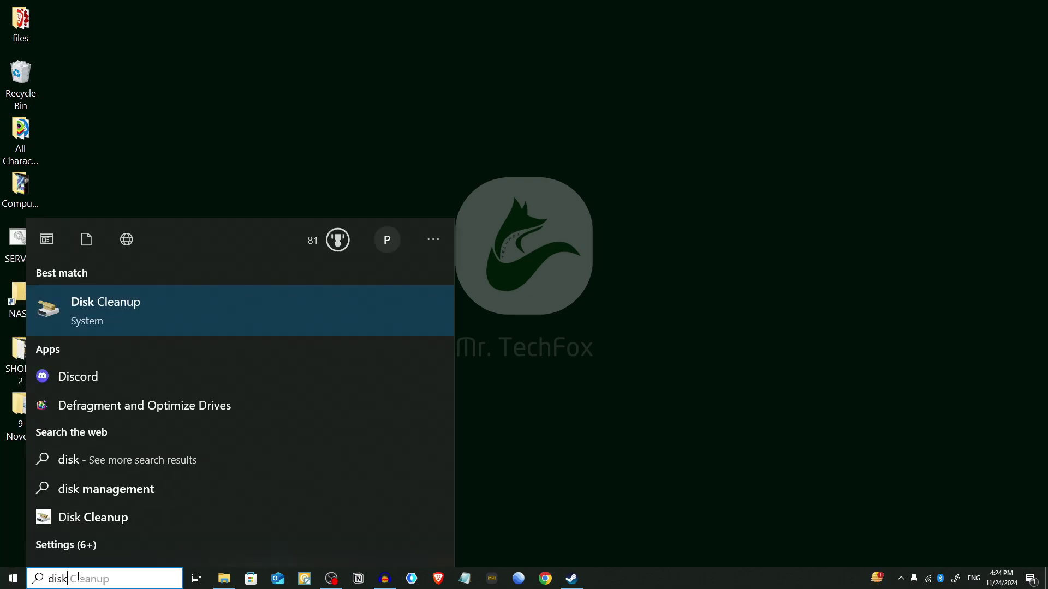
key(Return)
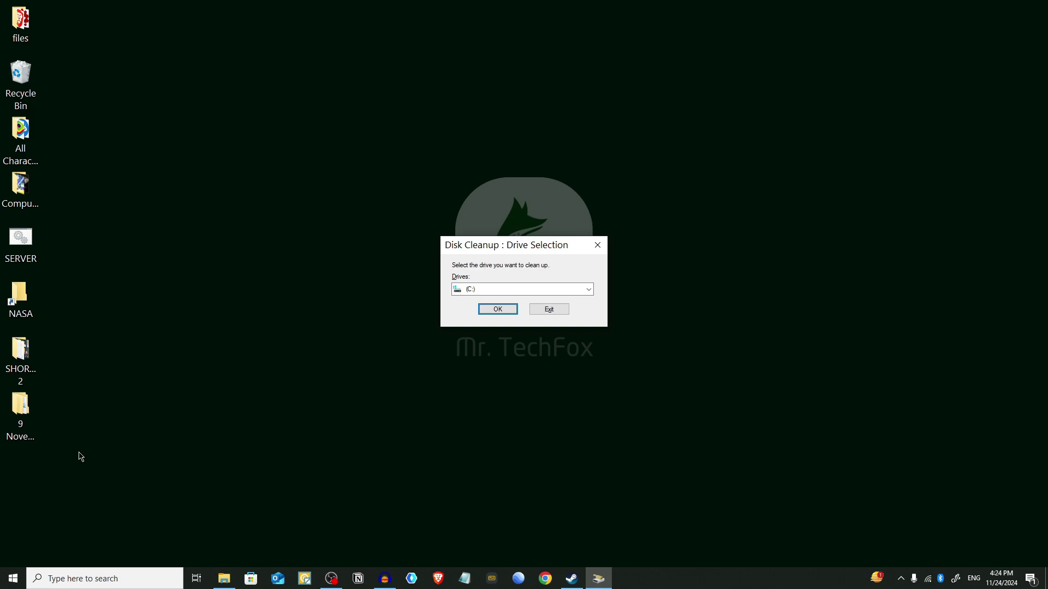
Choose drive (C:) in Disk Cleanup's drive selection and load its cleanup list
drag(482, 245, 481, 385)
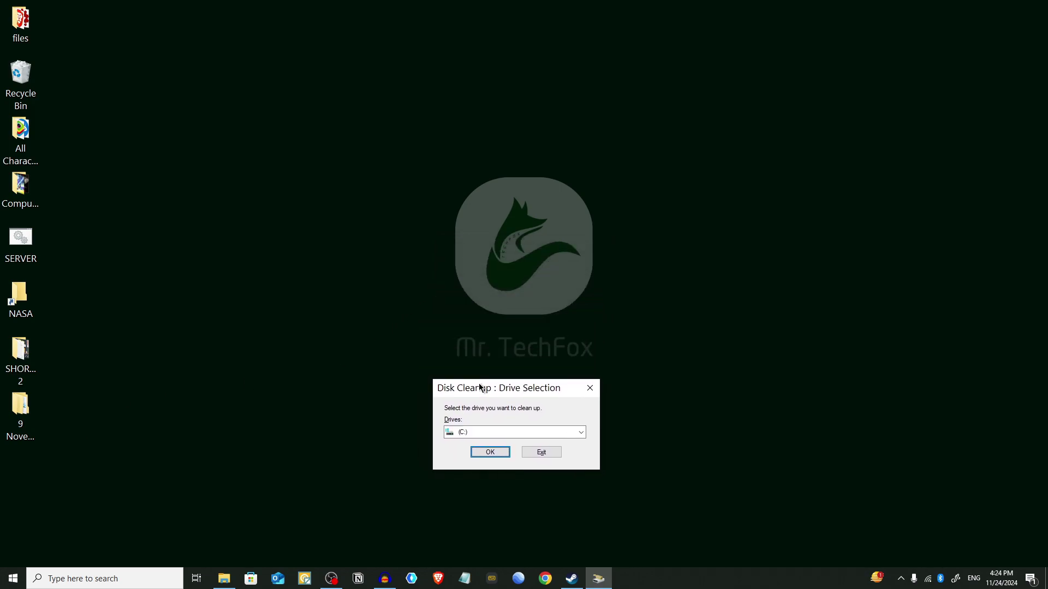
click(497, 431)
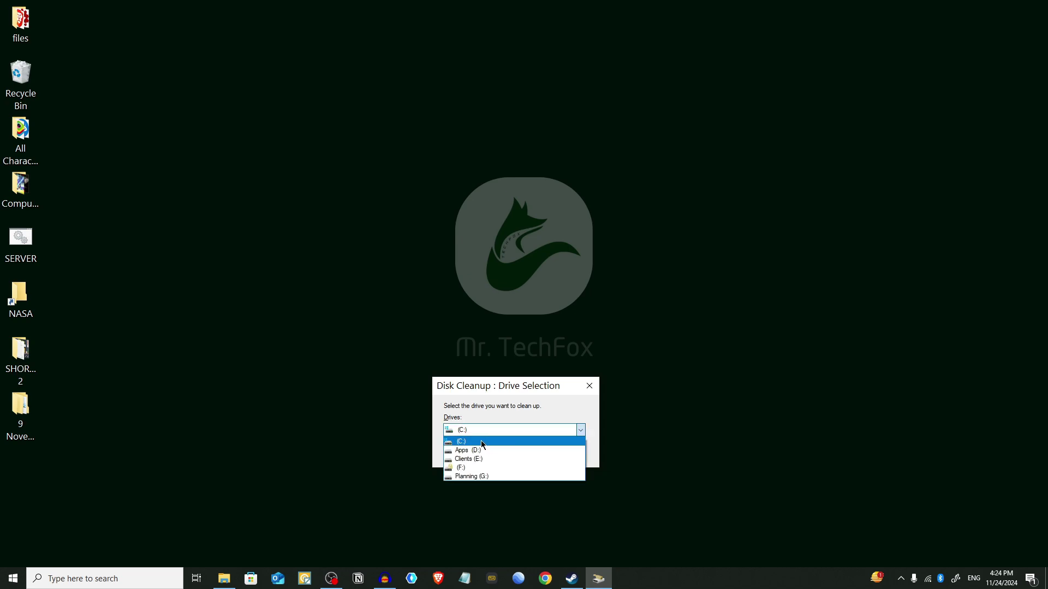
click(480, 442)
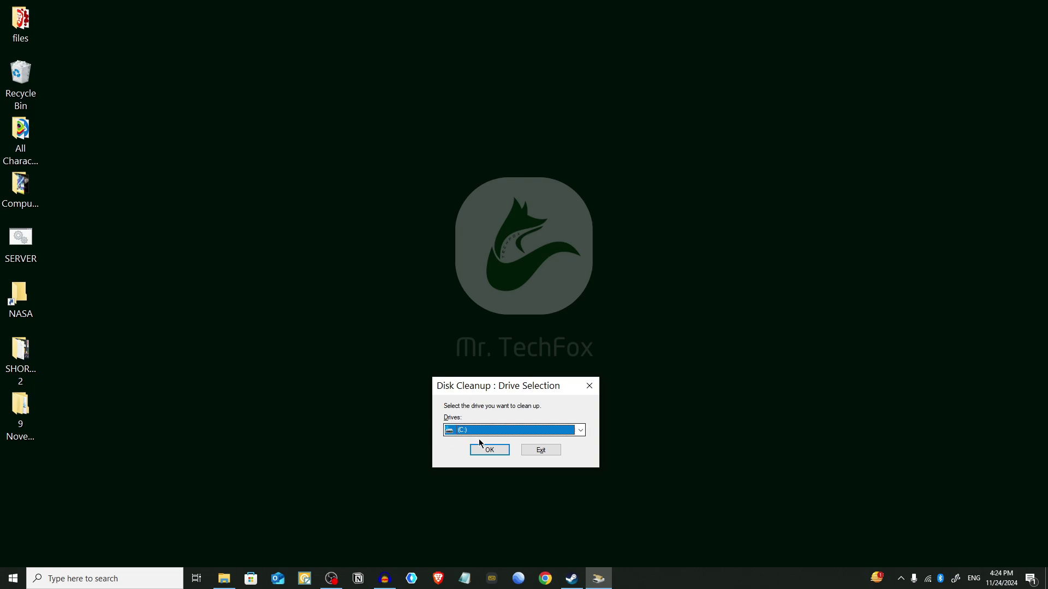
click(488, 452)
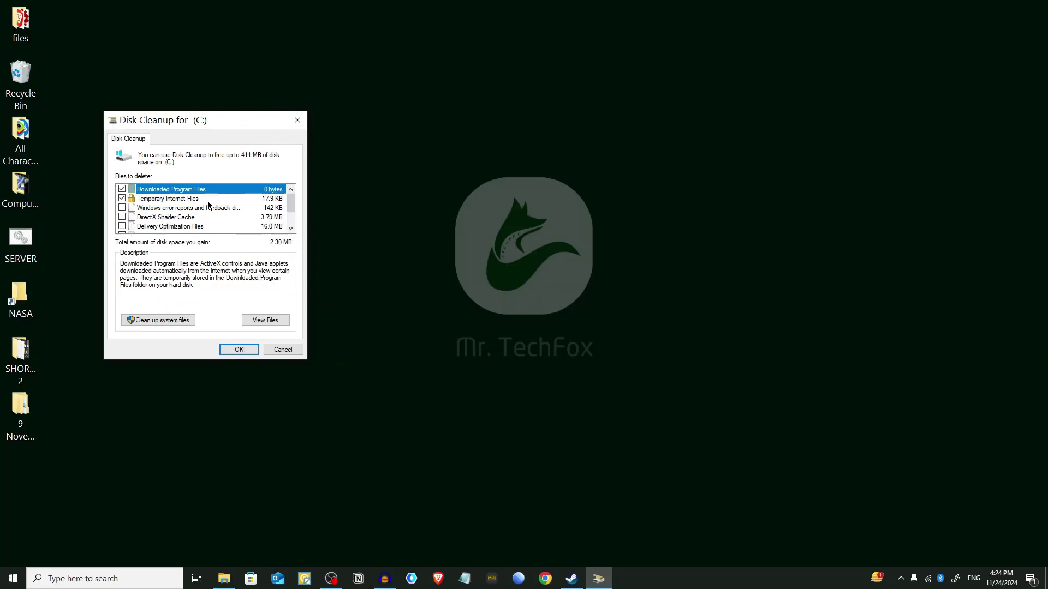
Uncheck Downloaded Program Files, check Recycle Bin for 391 MB total, and confirm with OK
click(124, 189)
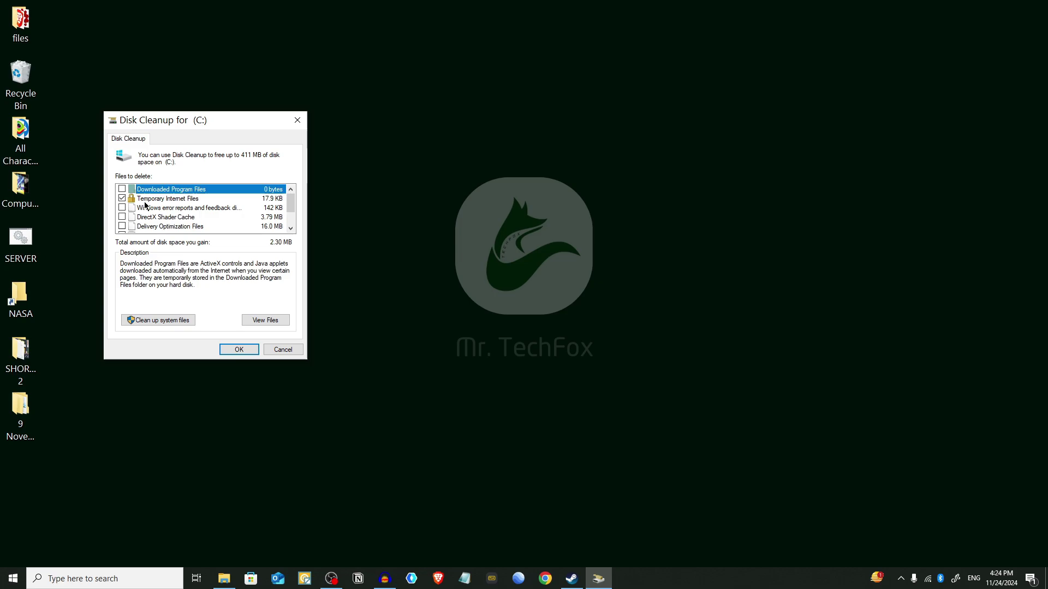
scroll(149, 209, down, 1)
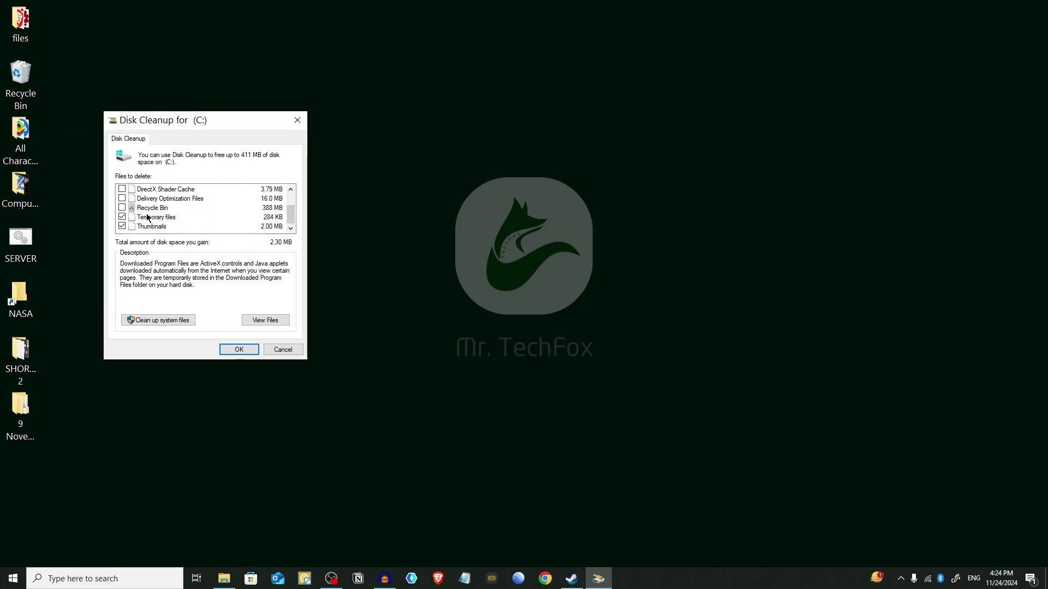
click(123, 208)
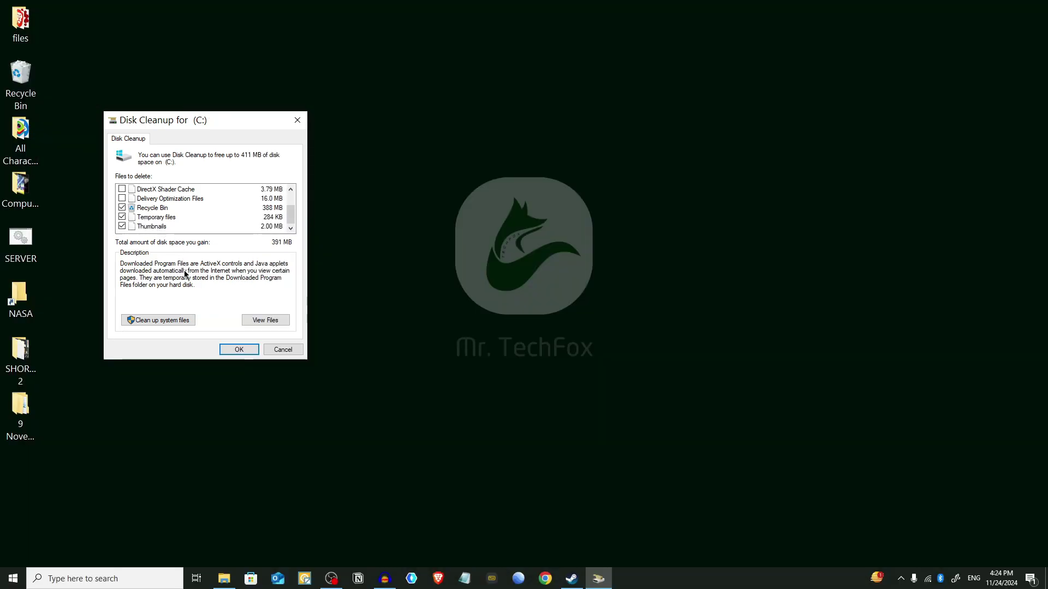
click(240, 352)
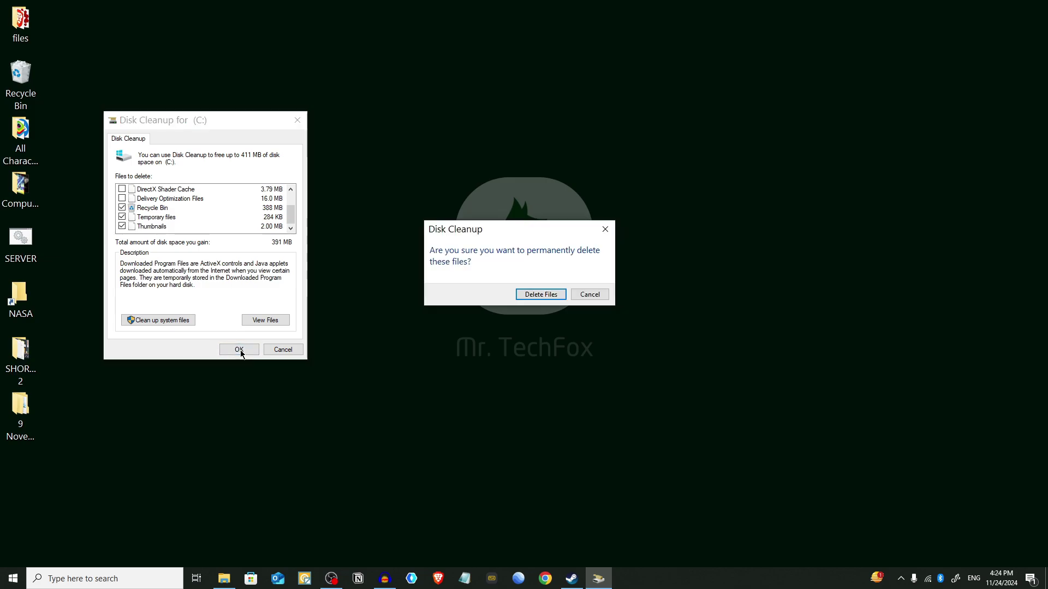
Confirm Delete Files and grant administrator folder access so cleanup finishes
click(540, 295)
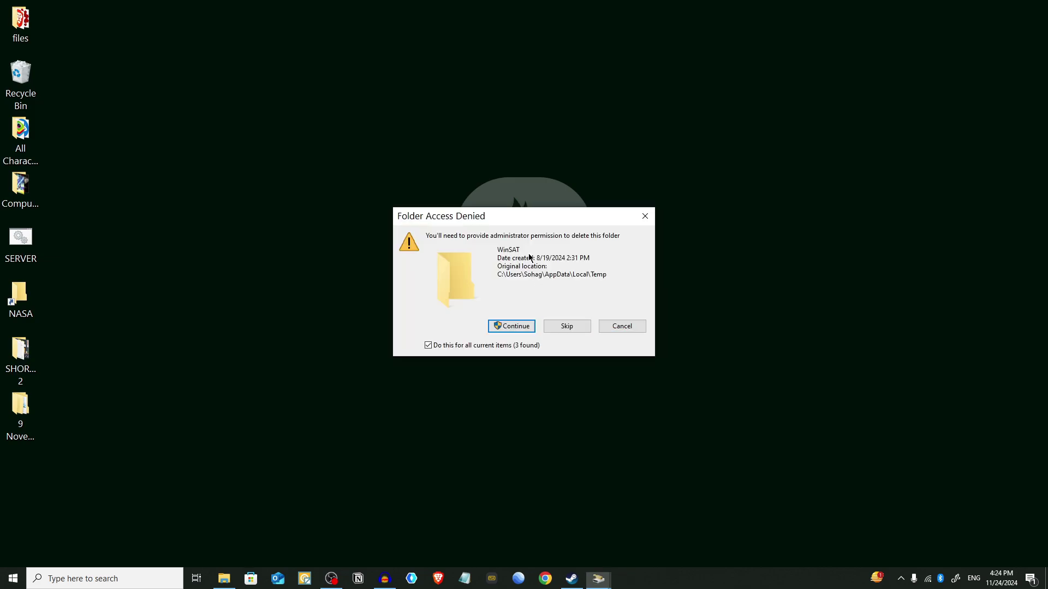
click(516, 326)
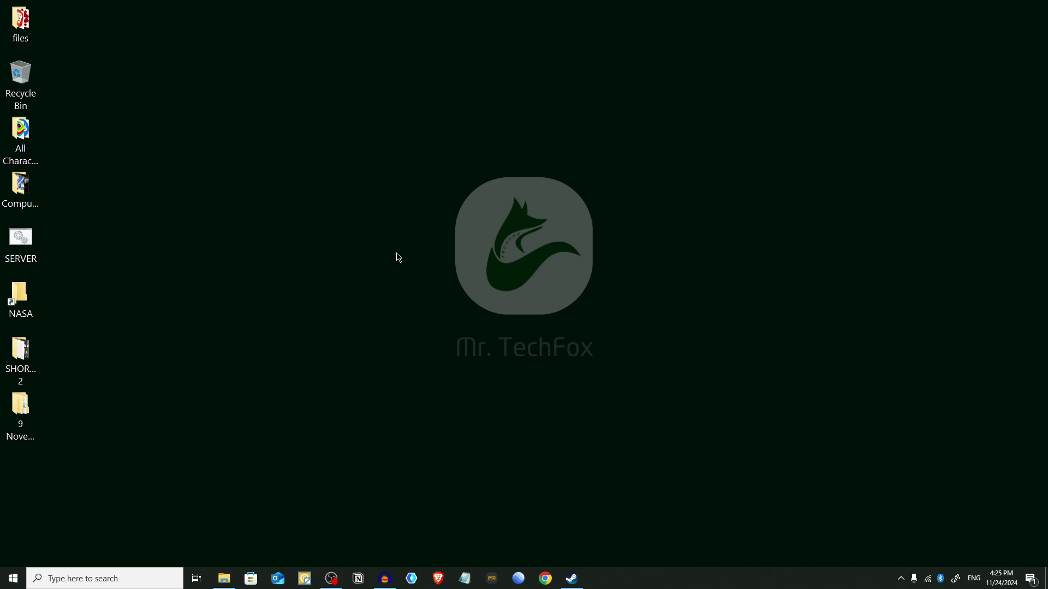
Relaunch Disk Cleanup for drive C: and rescan it including system files
click(13, 579)
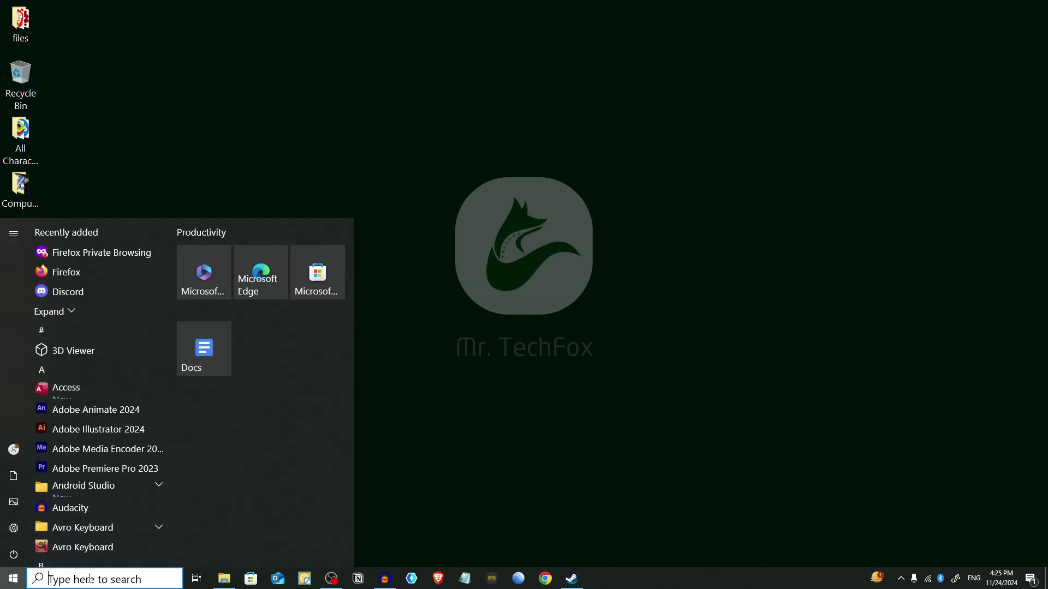
text(dis)
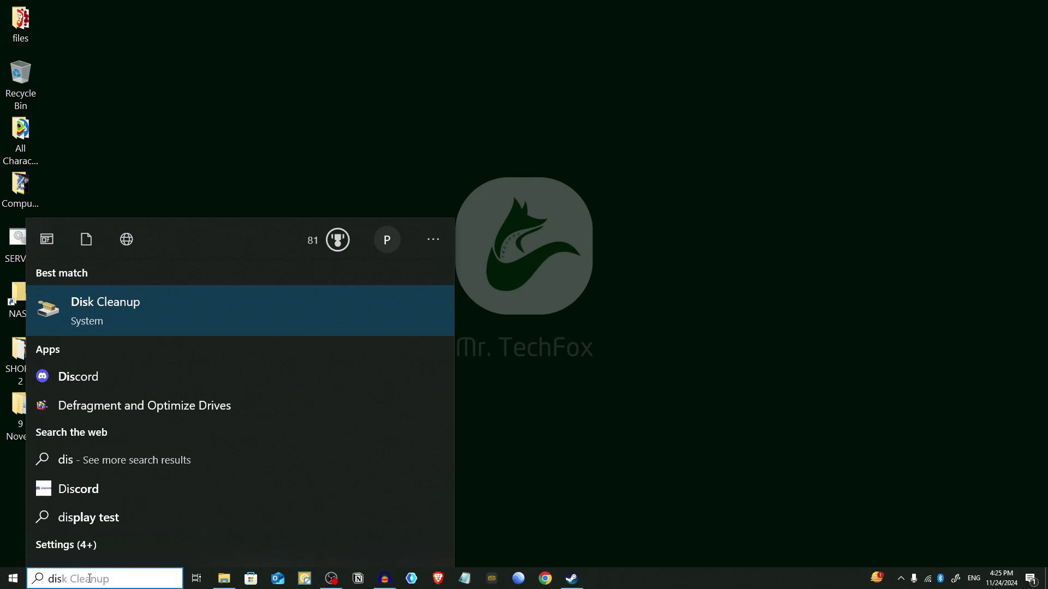
key(Return)
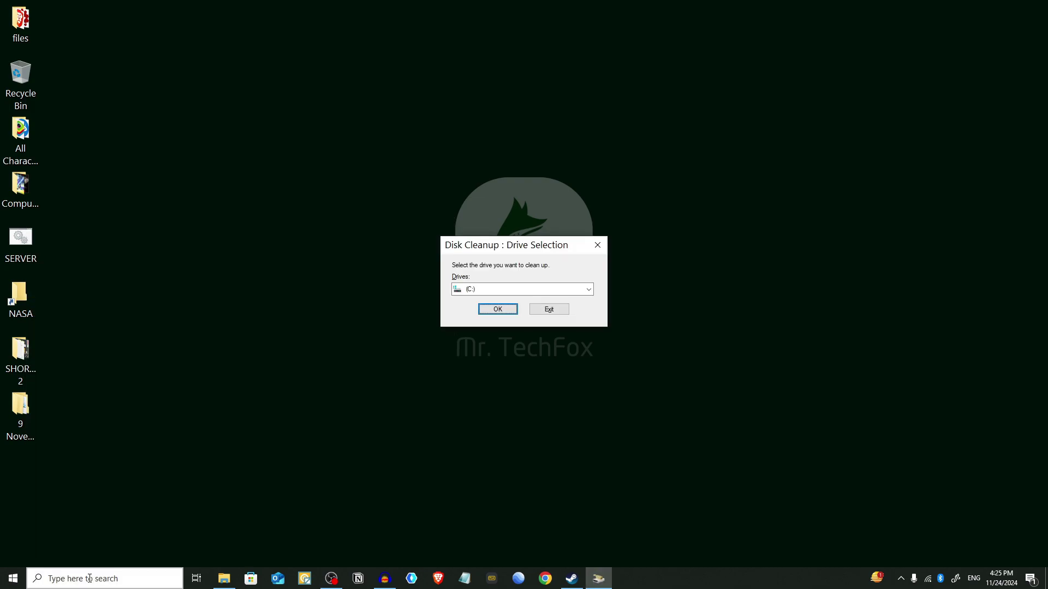
click(496, 310)
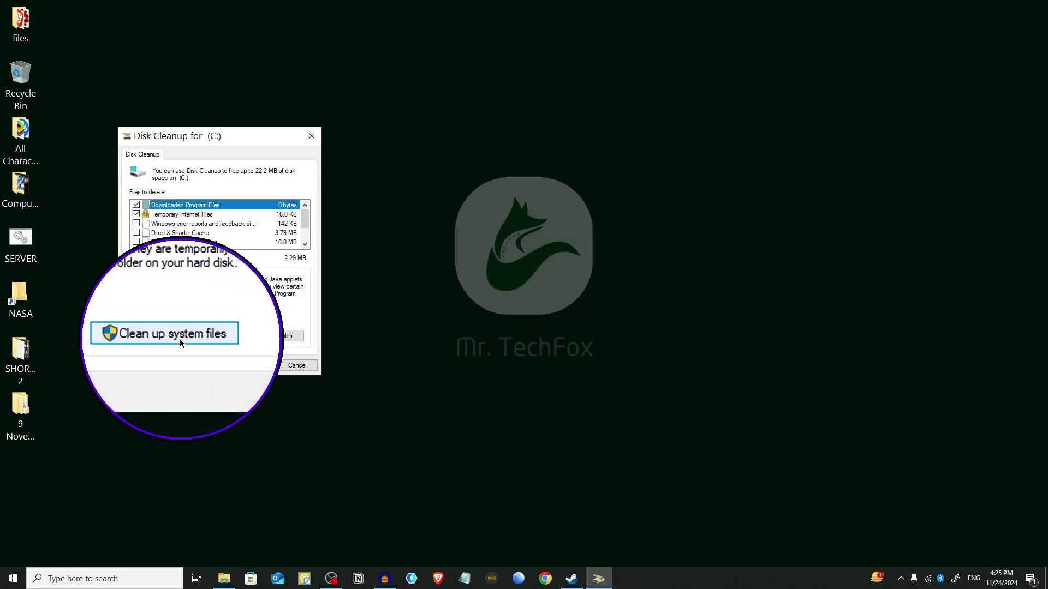
click(180, 337)
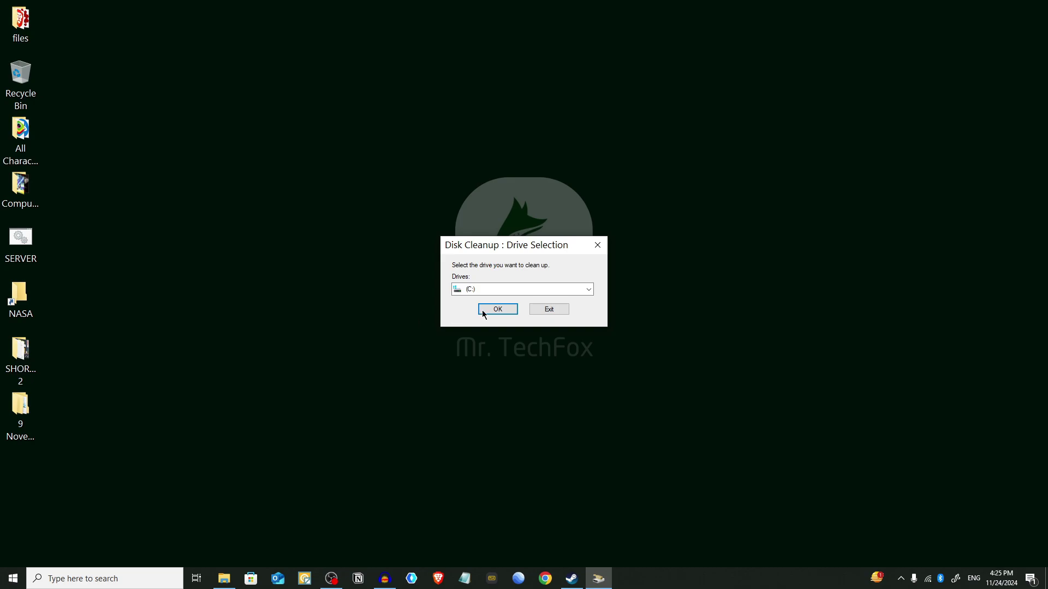
click(498, 310)
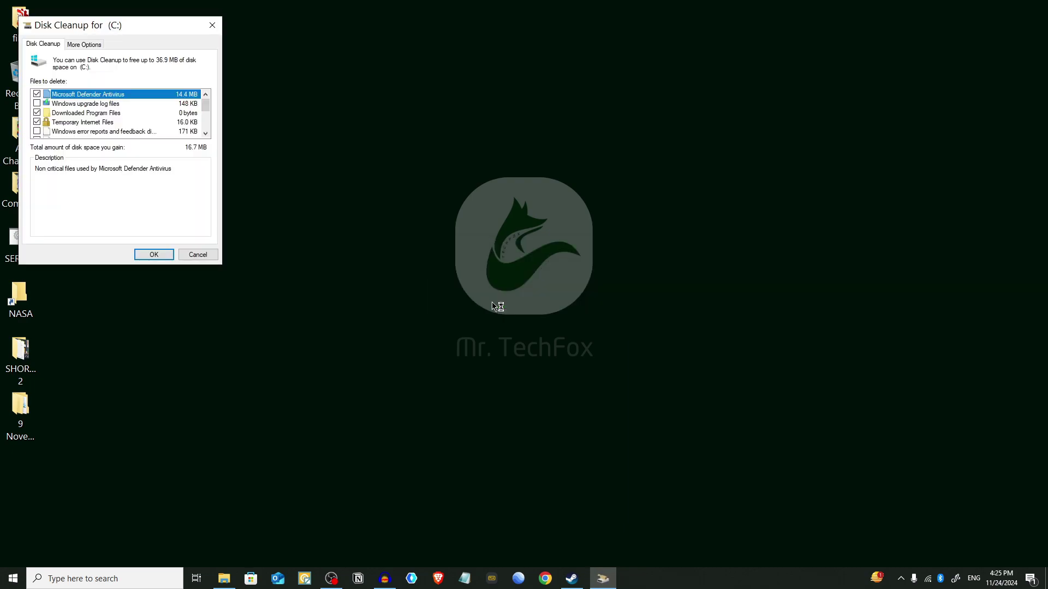
Review the 16.7 MB of selected system-file categories, including Microsoft Defender Antivirus files, and start deleting them
drag(121, 25, 327, 126)
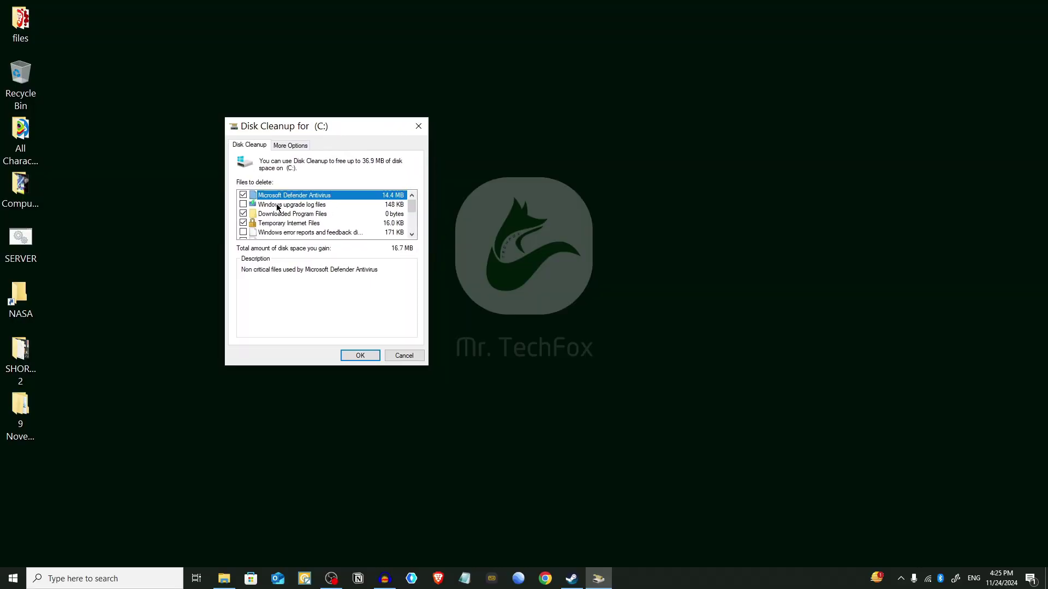
scroll(299, 221, down, 3)
scroll(286, 228, up, 3)
scroll(289, 223, down, 1)
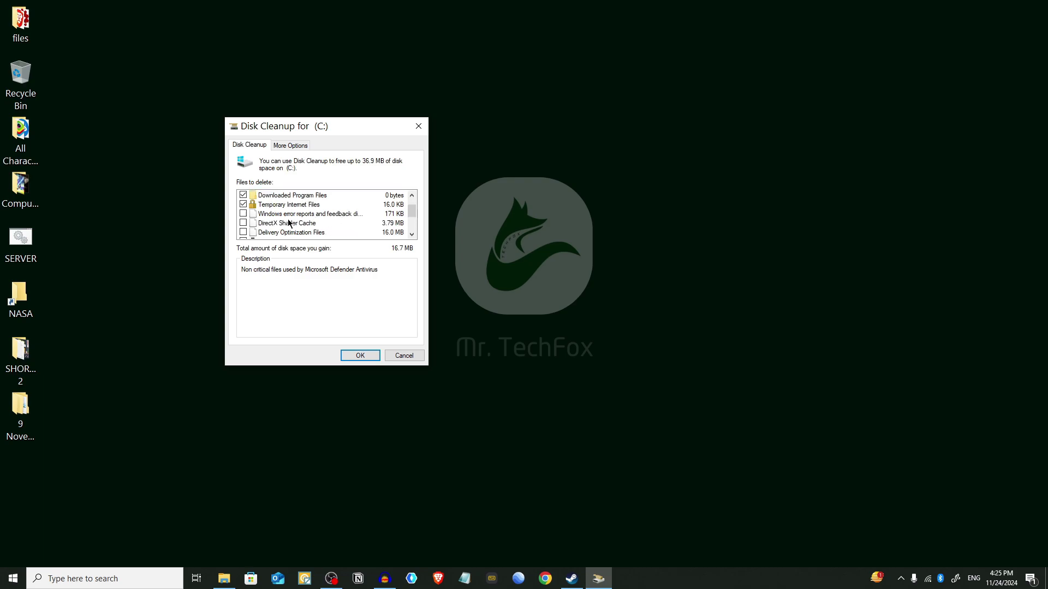
scroll(290, 224, down, 2)
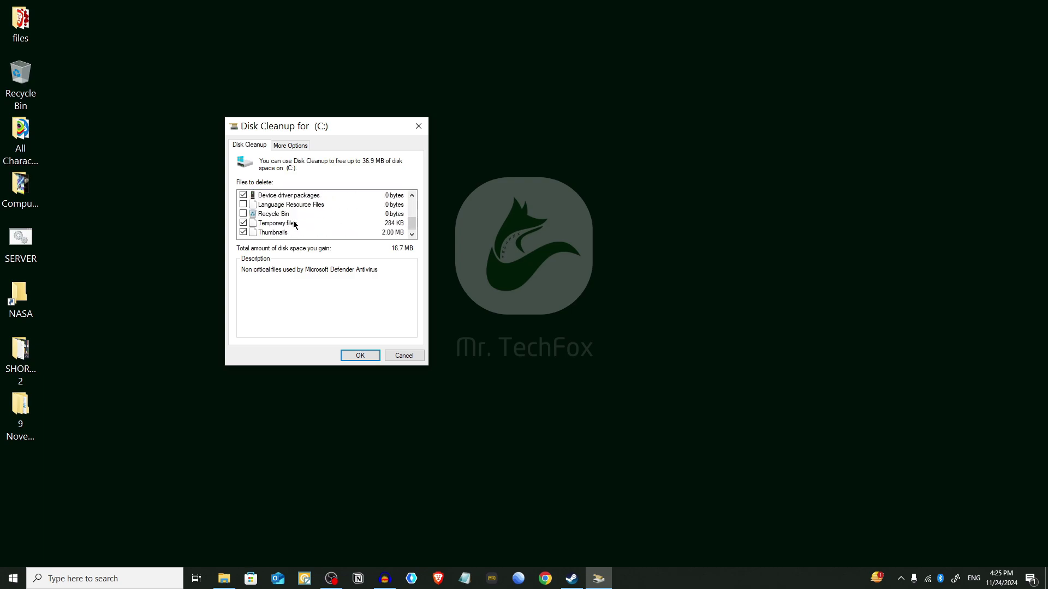
scroll(293, 224, up, 3)
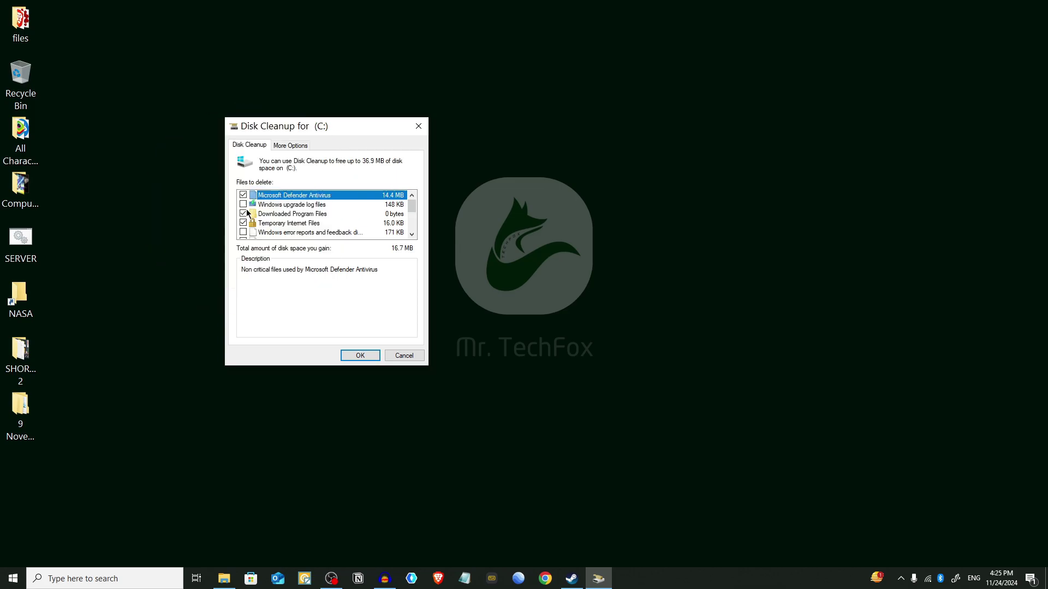
scroll(259, 230, down, 2)
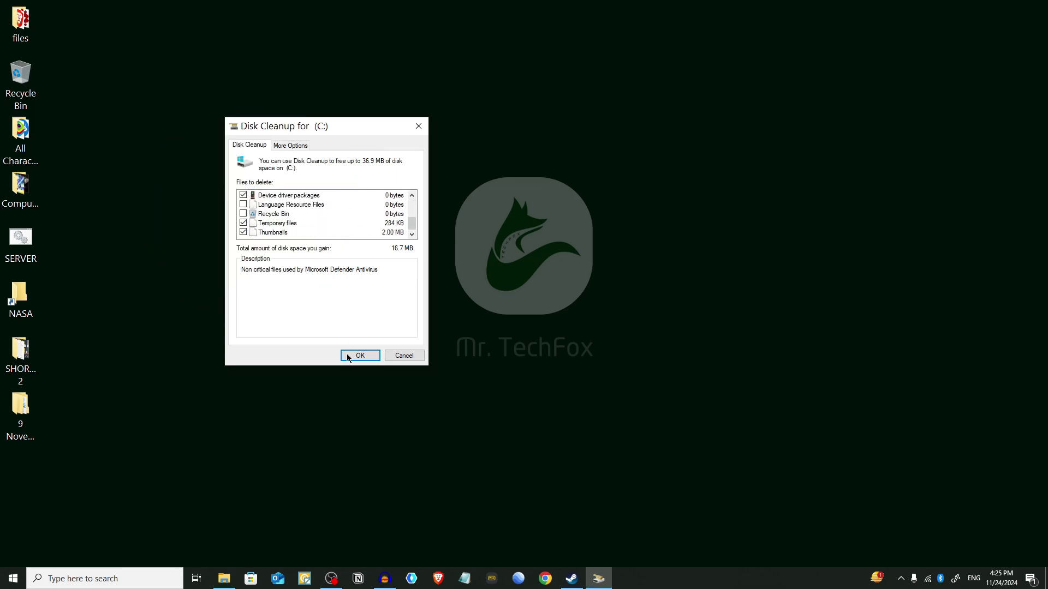
click(360, 356)
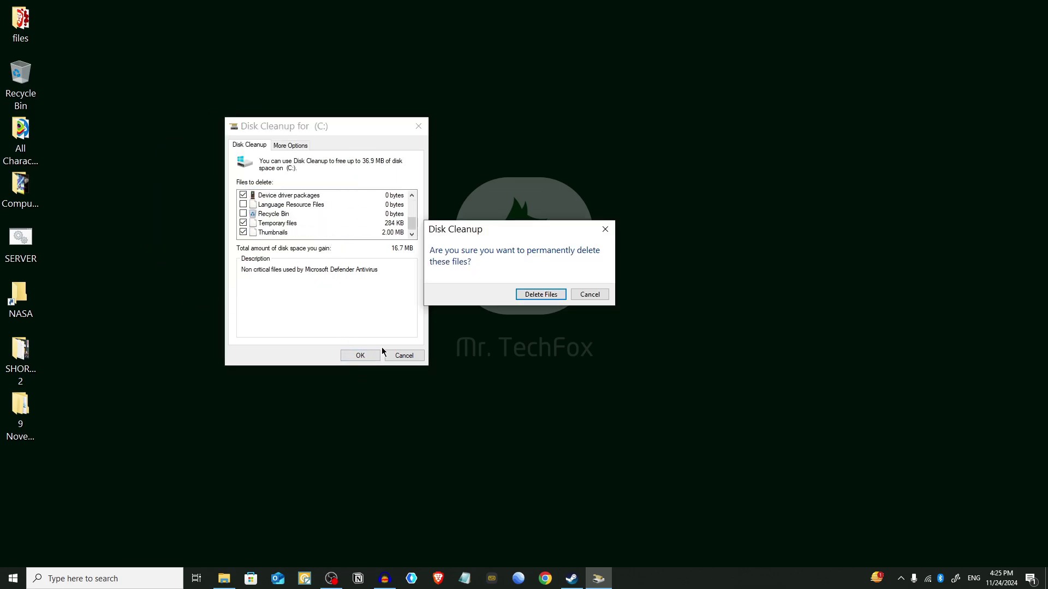
Confirm permanently deleting the selected system files on drive C:
click(544, 294)
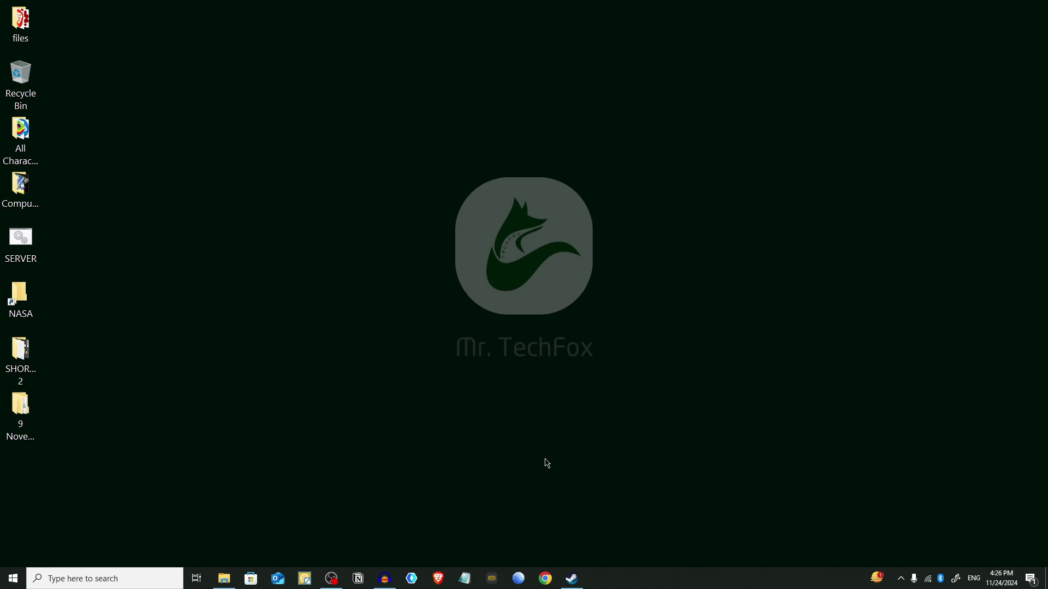
Open Chrome's Privacy and security settings
click(547, 577)
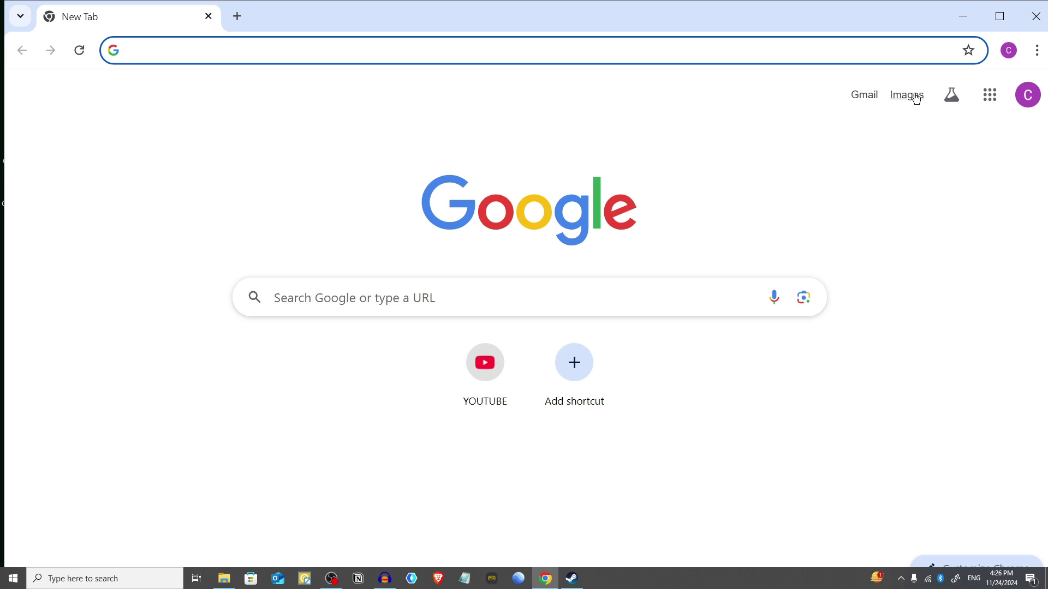
click(1037, 53)
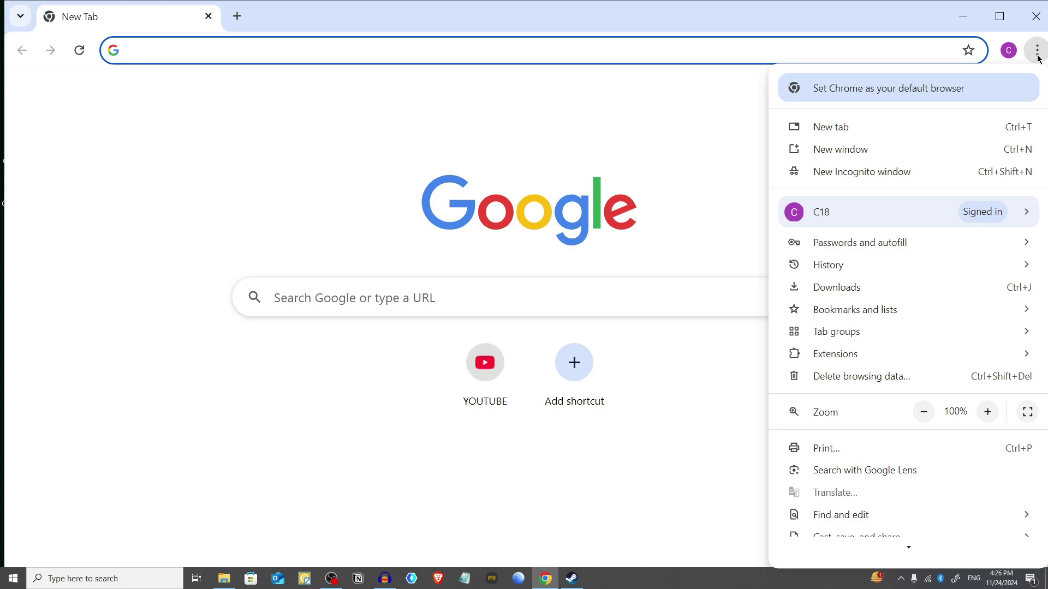
scroll(813, 377, down, 3)
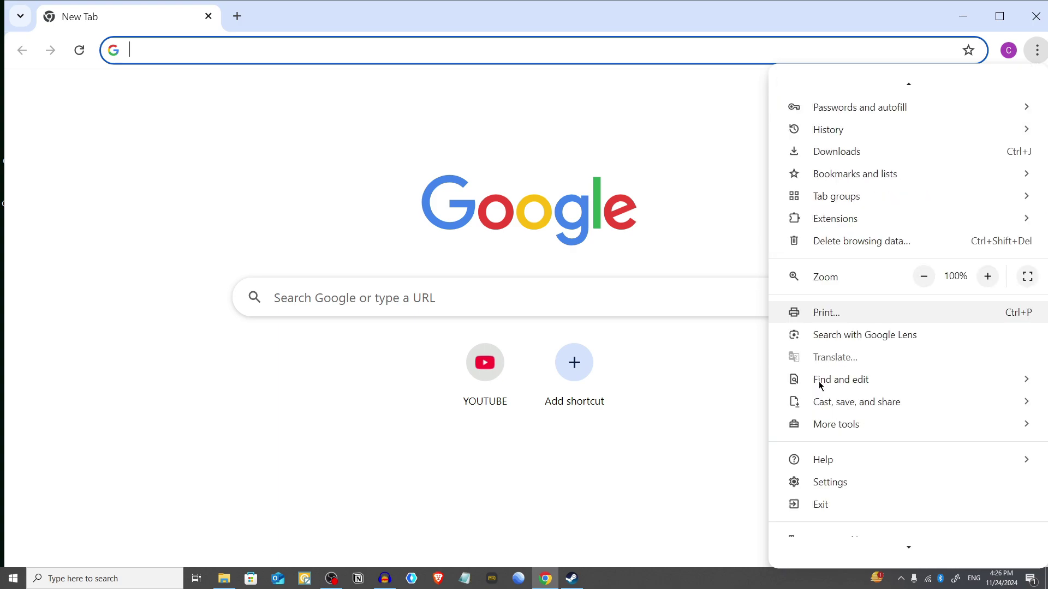
click(847, 489)
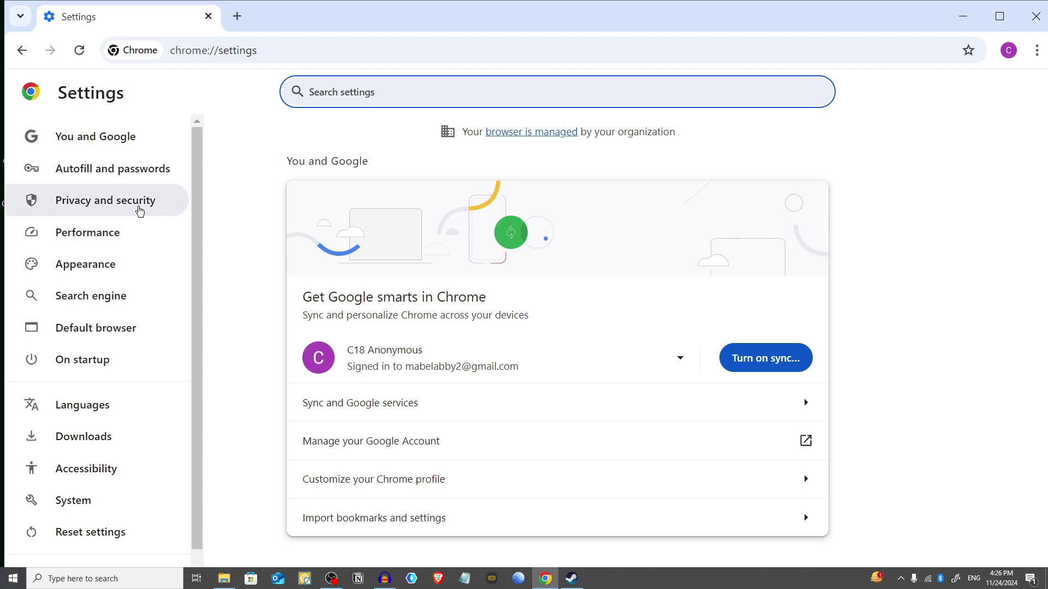
click(140, 212)
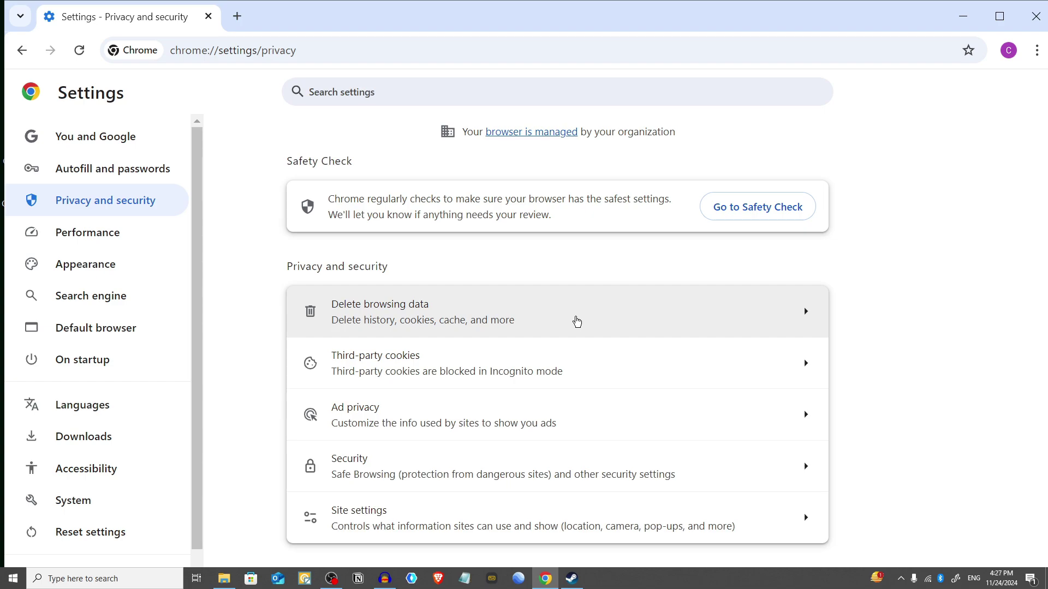
Delete all-time browsing history, cookies and cached files in Chrome, then close the browser
click(577, 322)
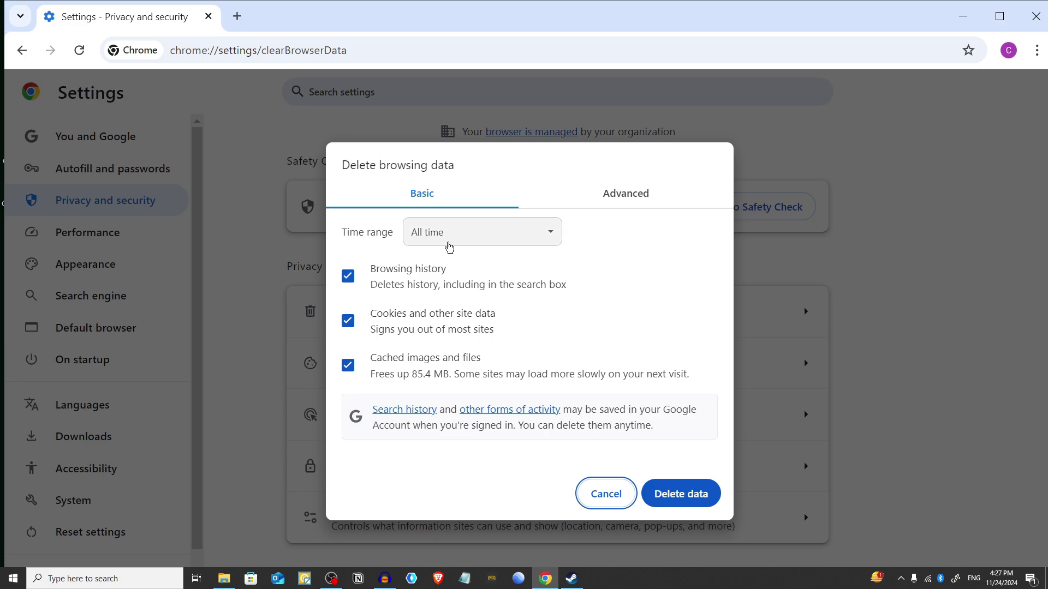
click(467, 244)
click(432, 333)
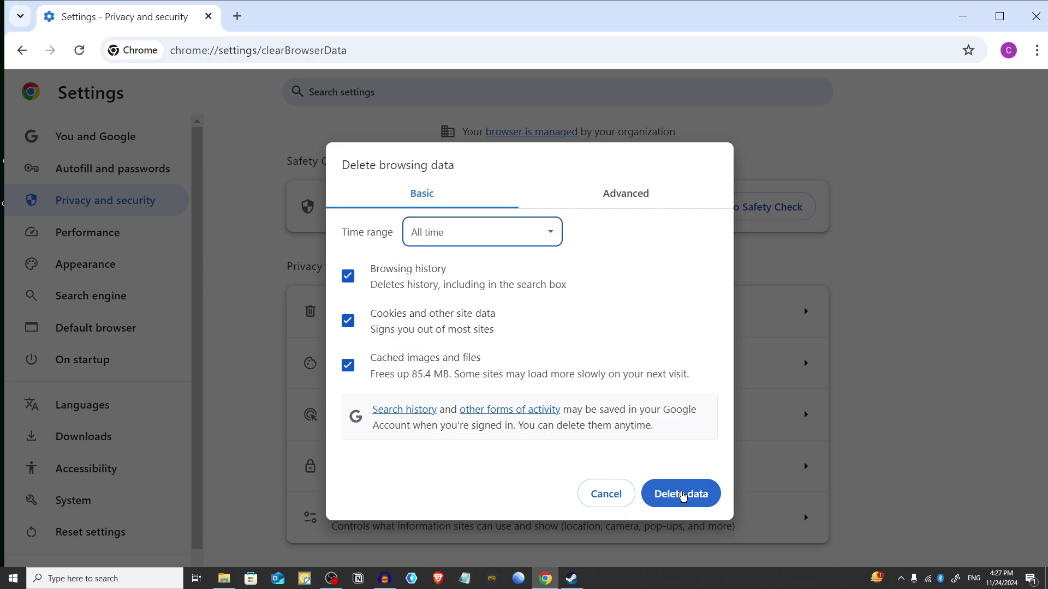
click(683, 498)
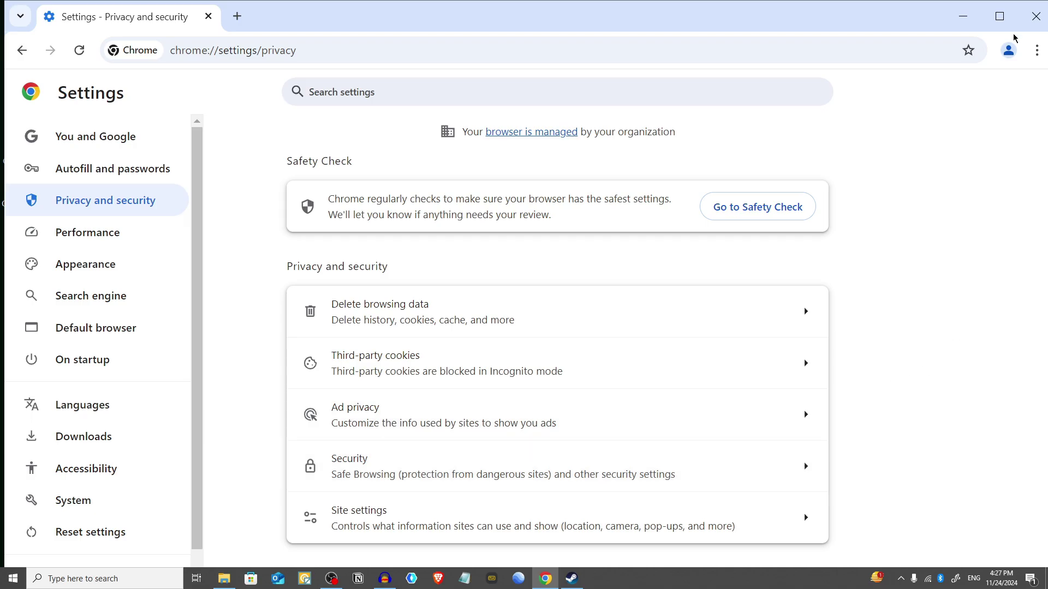
click(1036, 16)
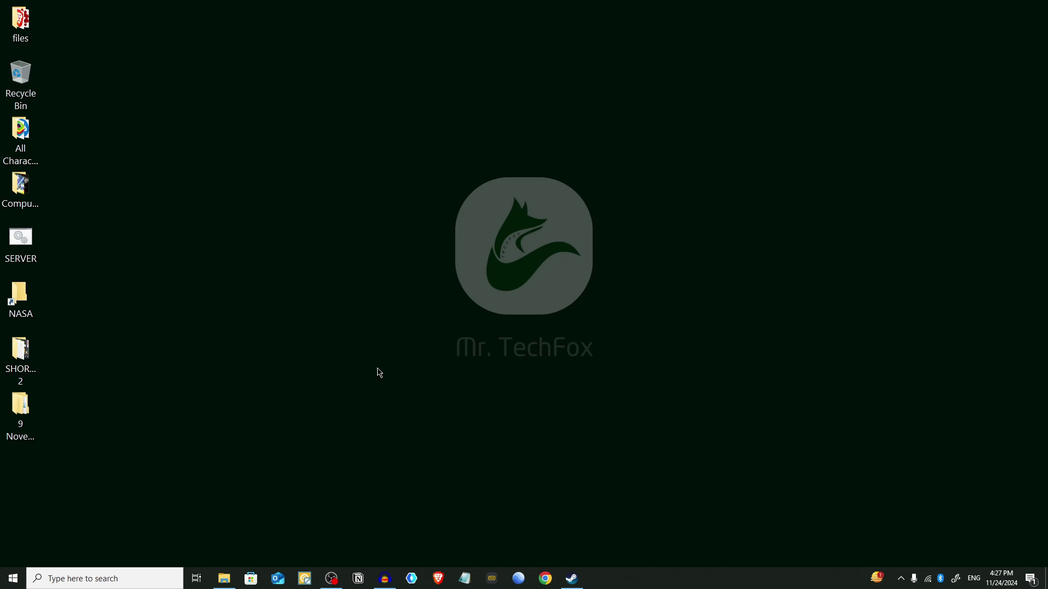
Launch Microsoft Edge from a Start search for 'ed' and open its Settings and more menu
click(13, 579)
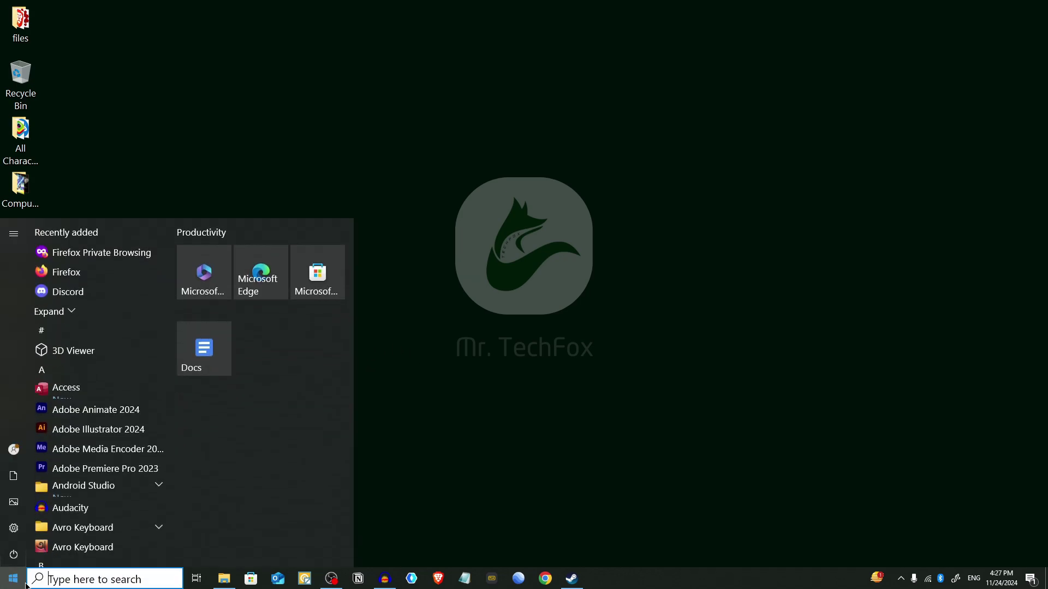
text(b)
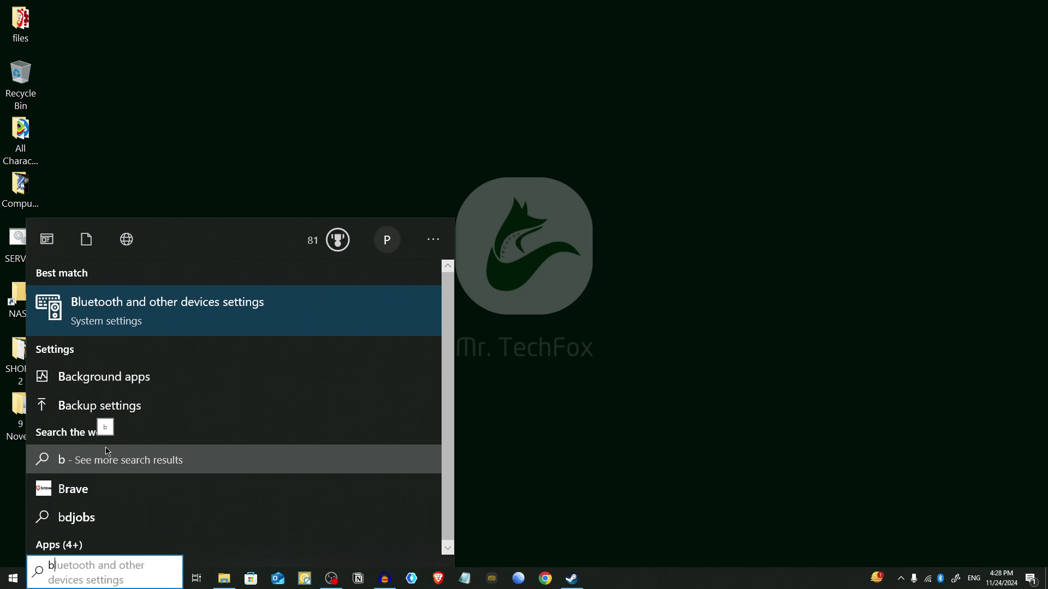
text(r)
key(BackSpace)
key(BackSpace)
text(ed)
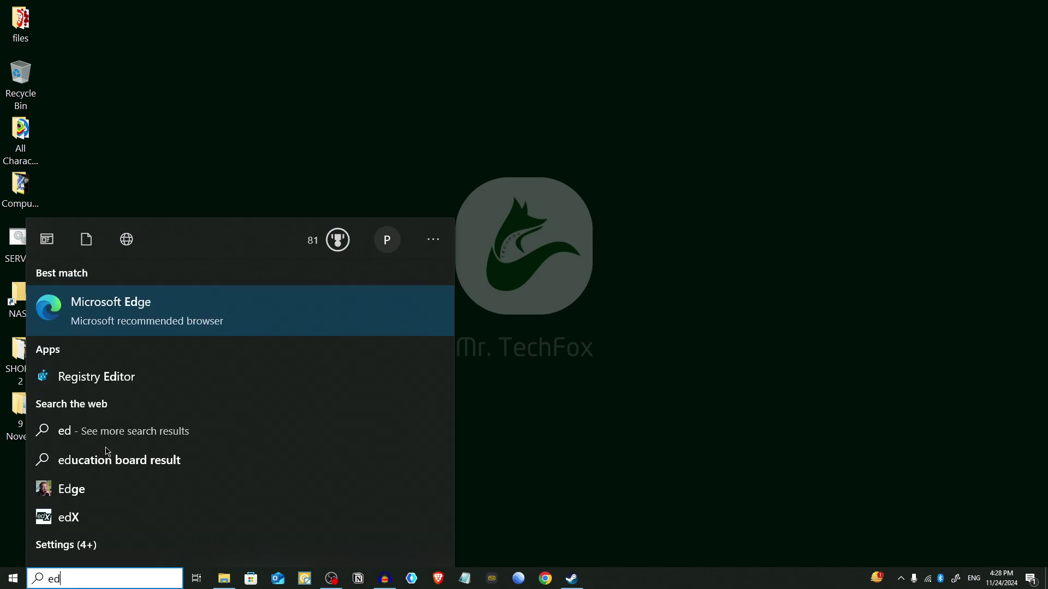
key(Return)
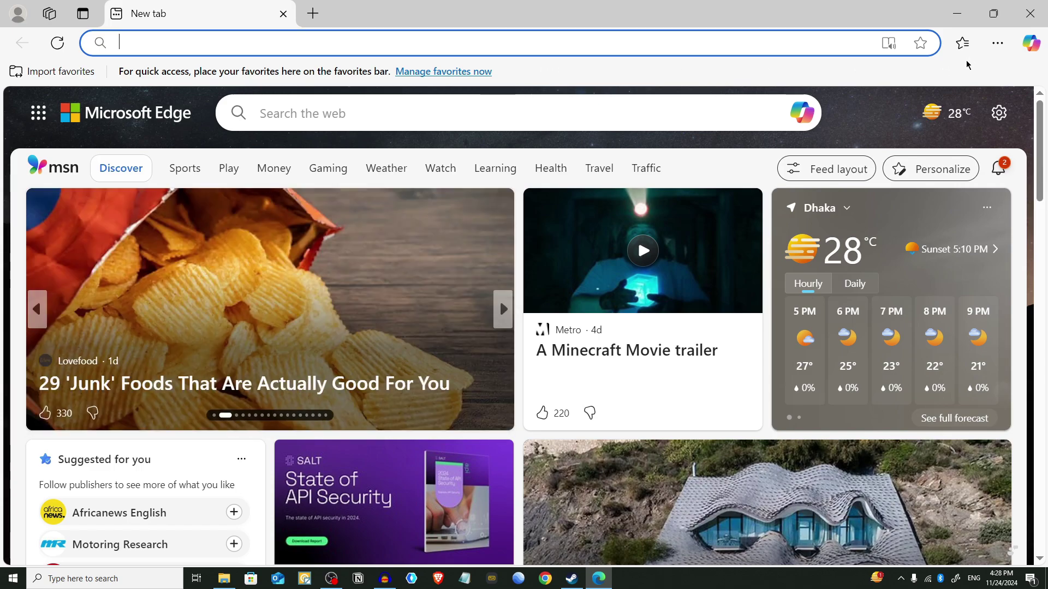
click(997, 45)
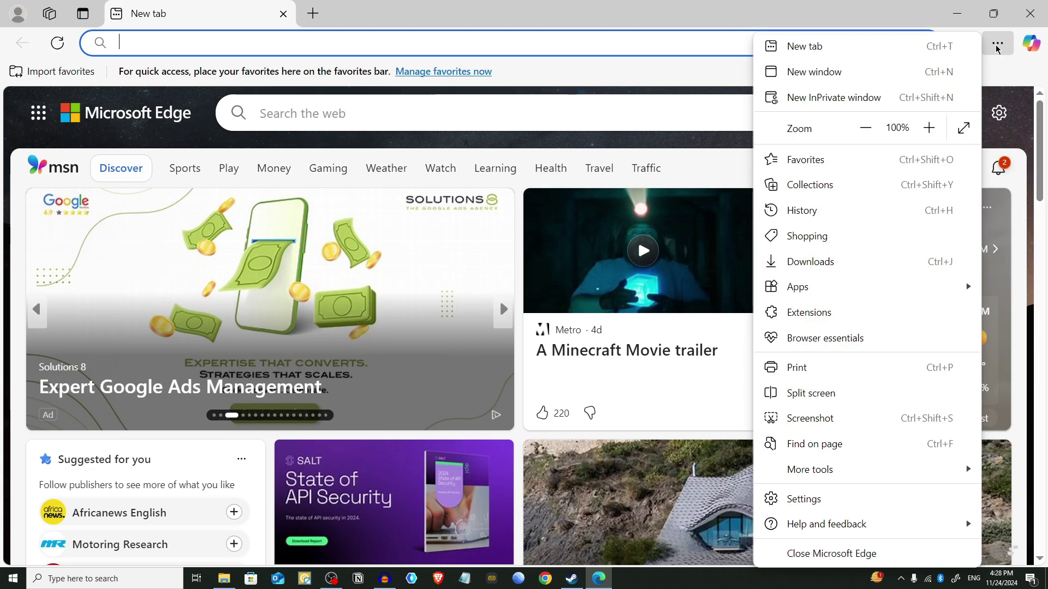
Clear Edge's browsing history, download history, cookies and cached files for All time, then close Edge
click(859, 499)
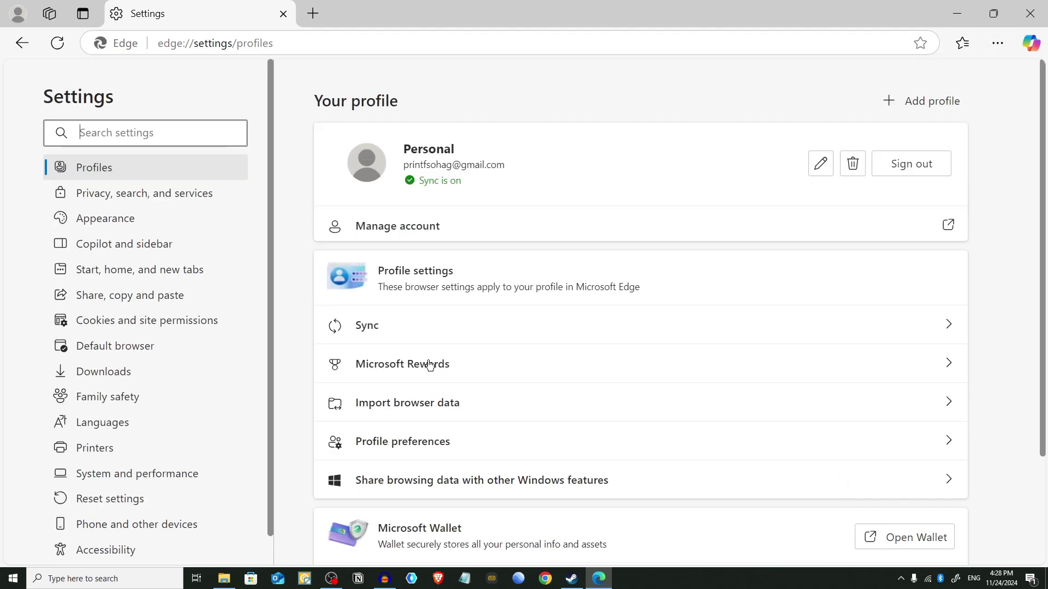
click(160, 203)
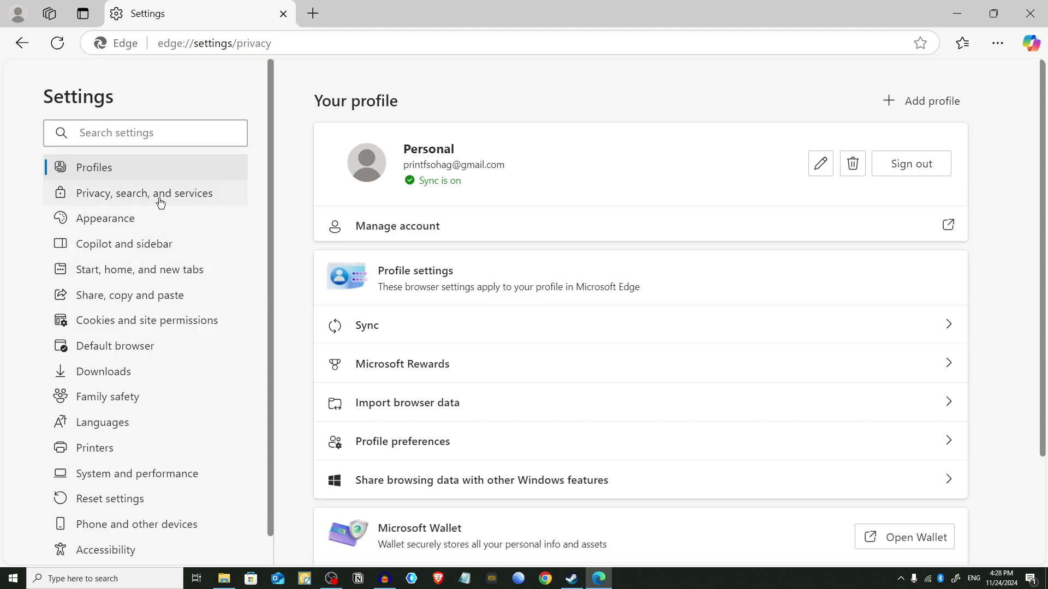
scroll(492, 207, down, 8)
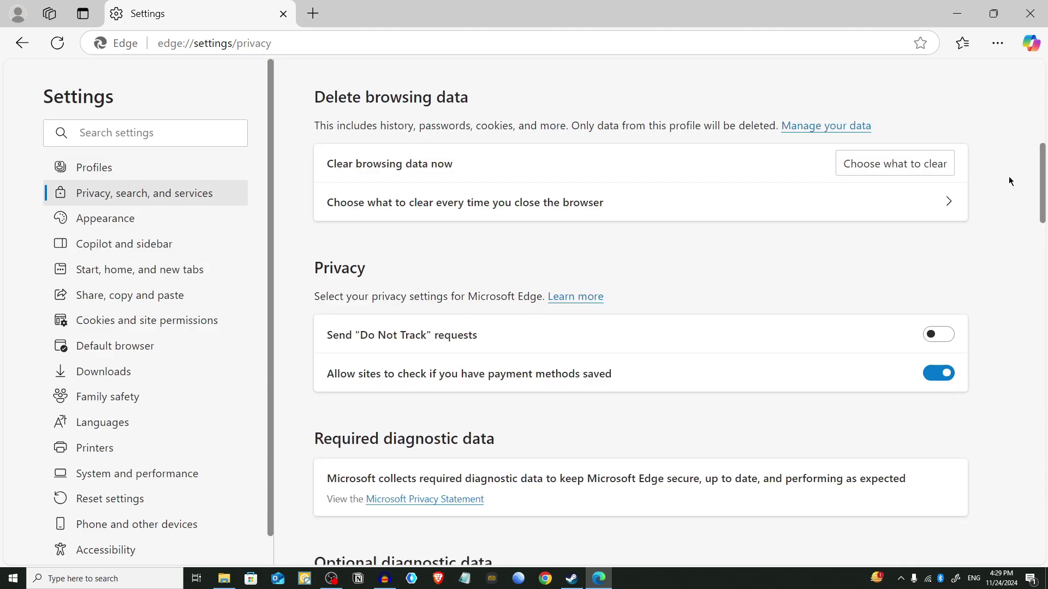
click(915, 173)
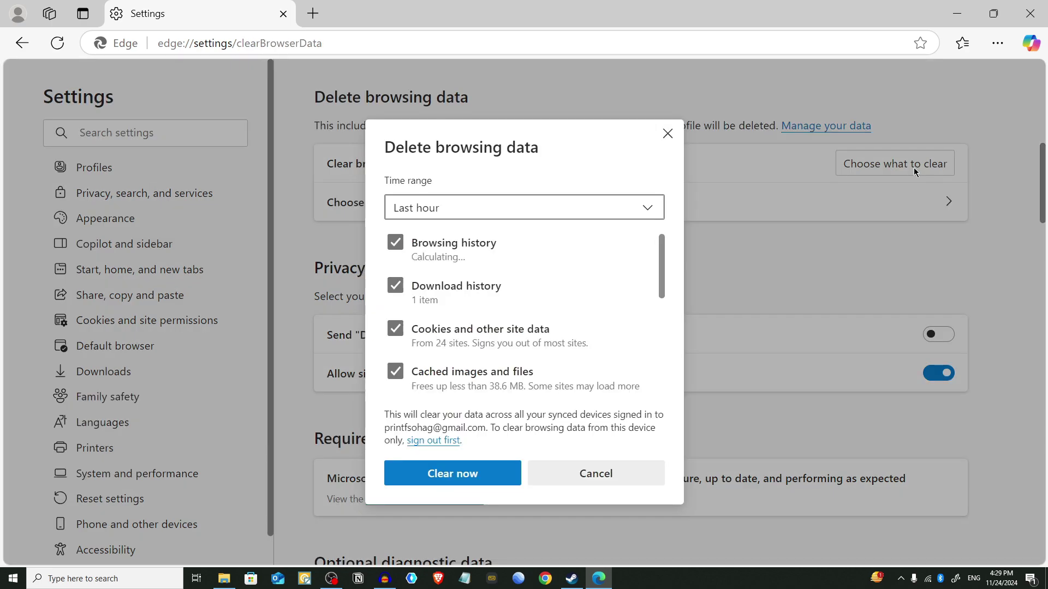
click(482, 211)
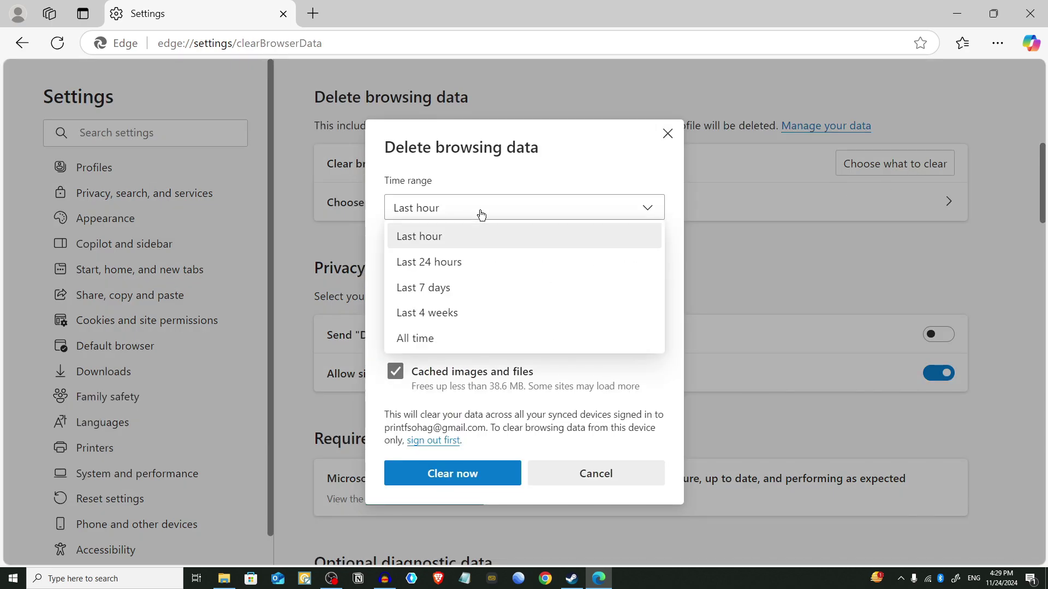
click(445, 344)
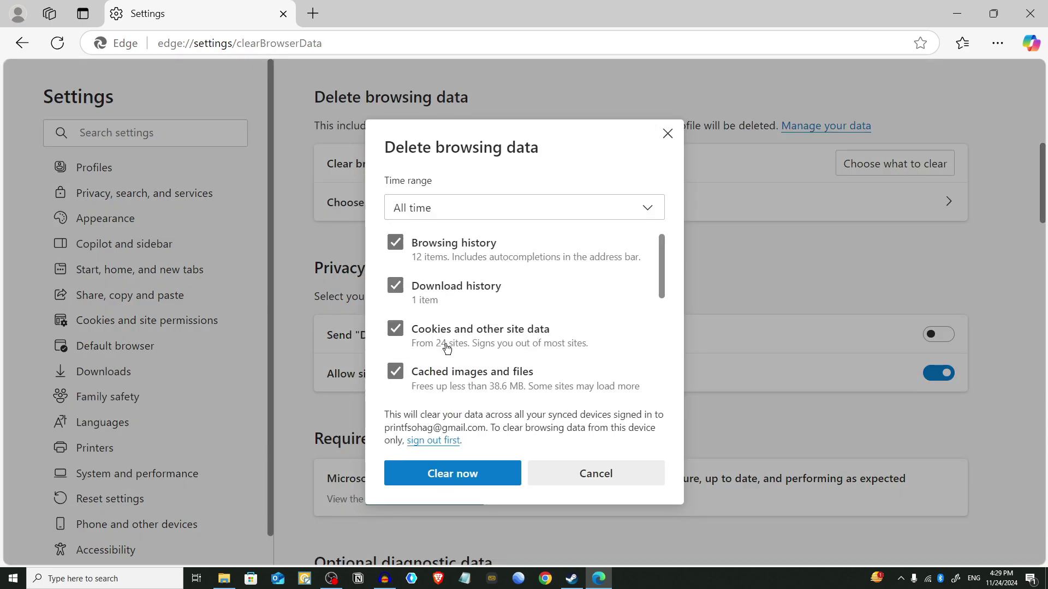
click(468, 482)
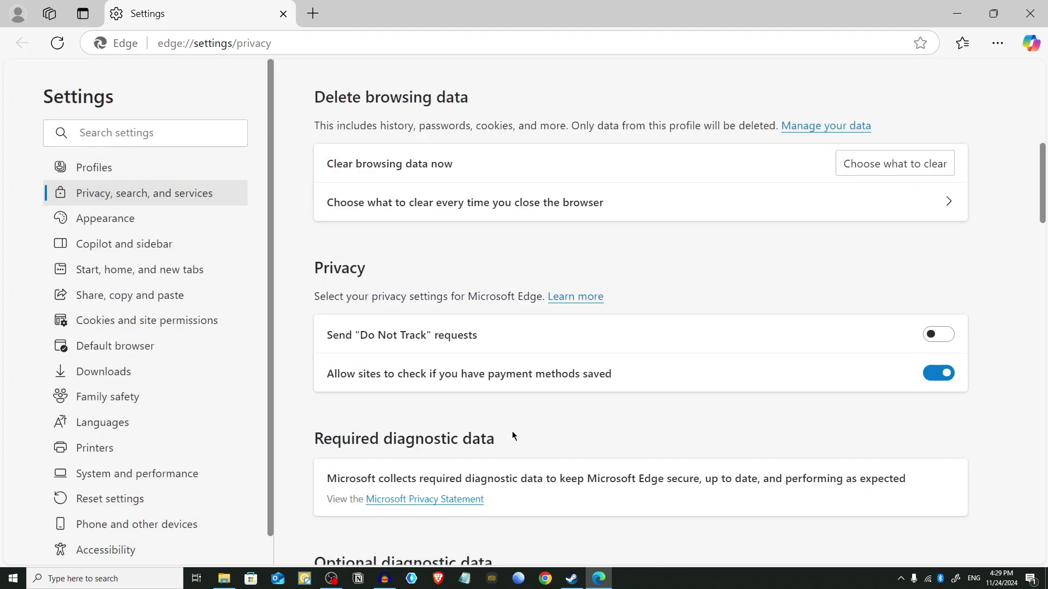
click(1029, 13)
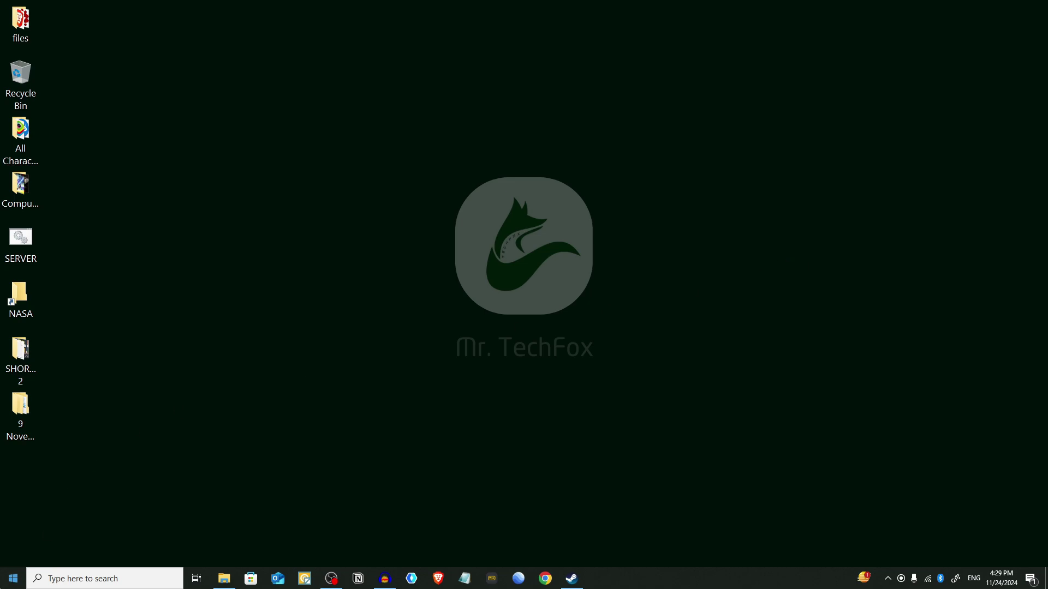
Launch Firefox from a Start search and dismiss the primary browser prompt
click(13, 577)
text(f)
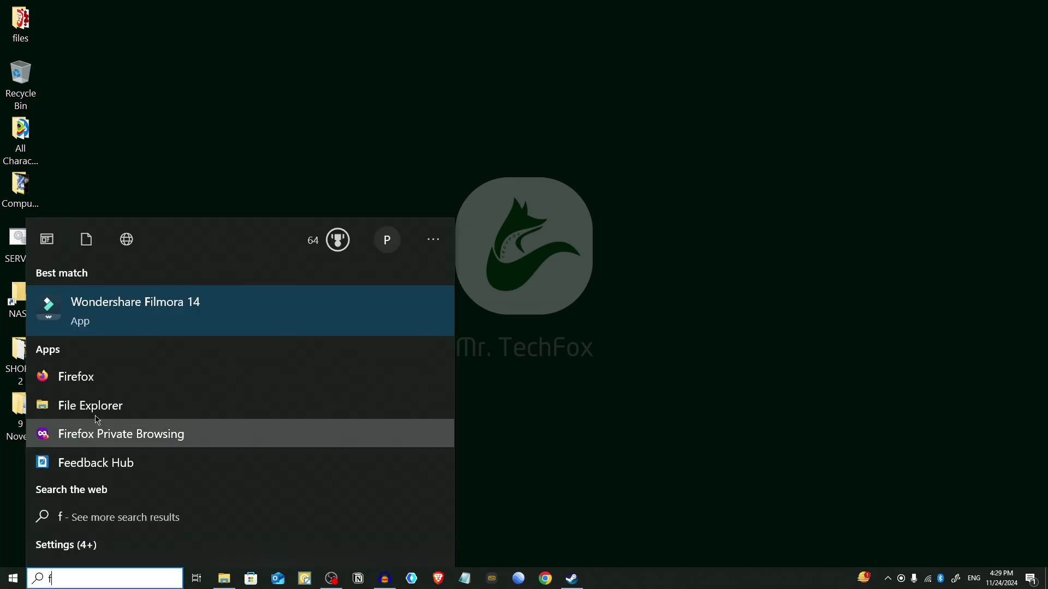
click(133, 376)
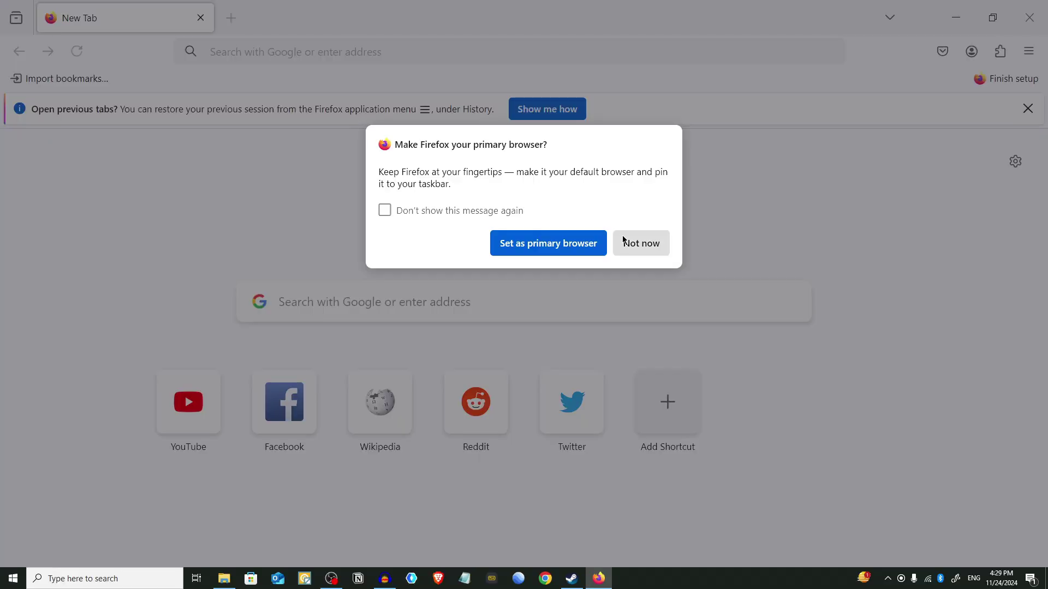
click(625, 240)
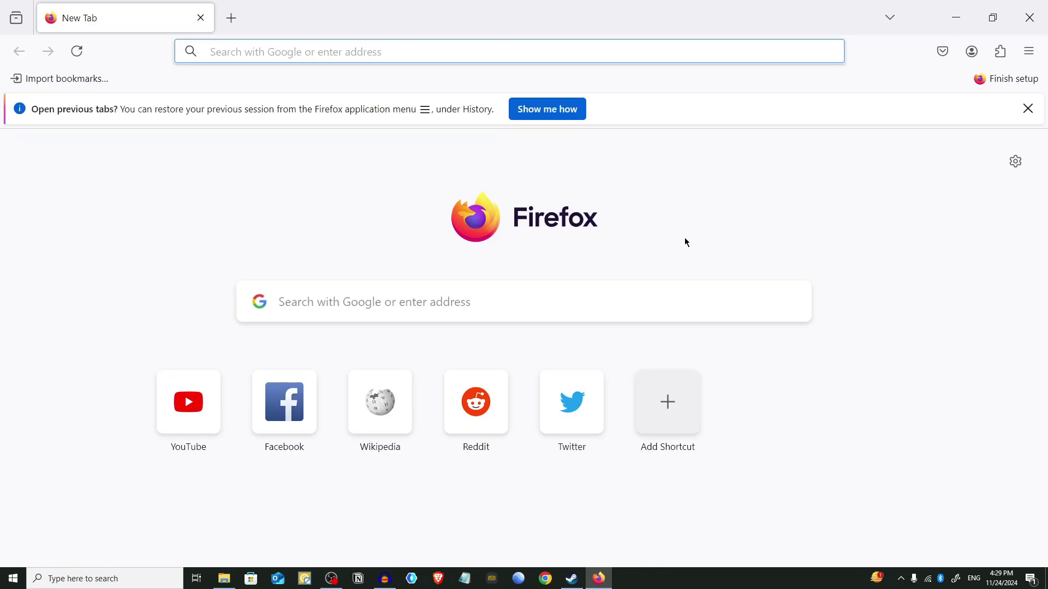
Open Firefox's Privacy & Security settings and scroll to Cookies and Site Data
click(1030, 52)
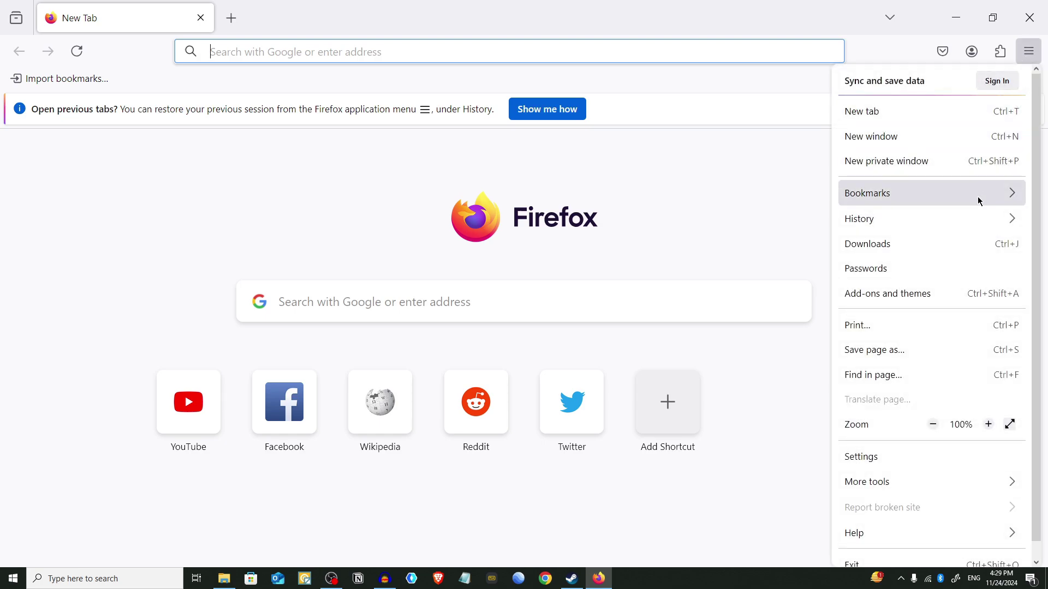
scroll(952, 385, down, 1)
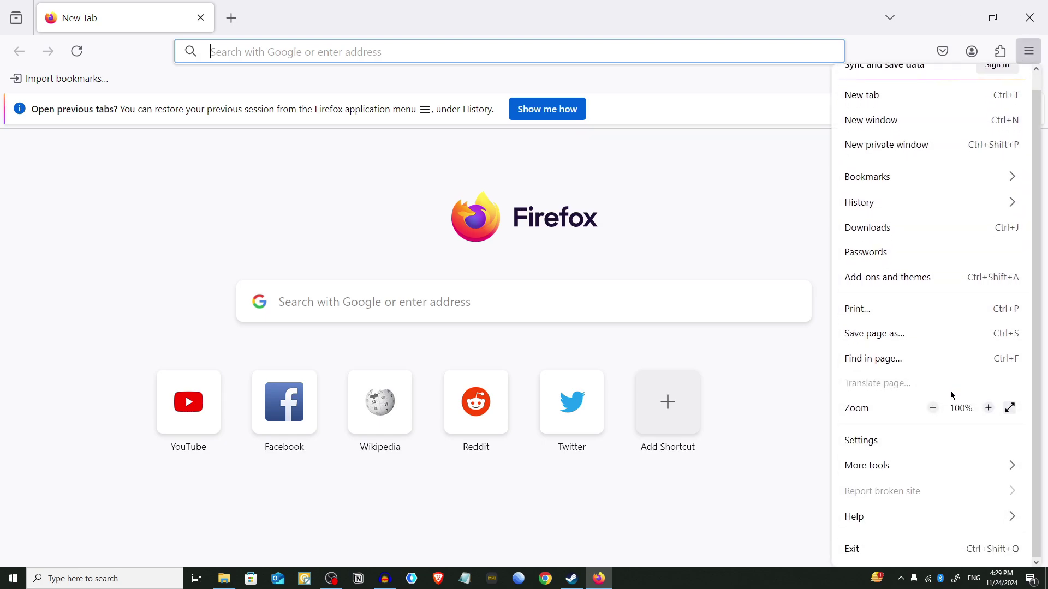
click(899, 441)
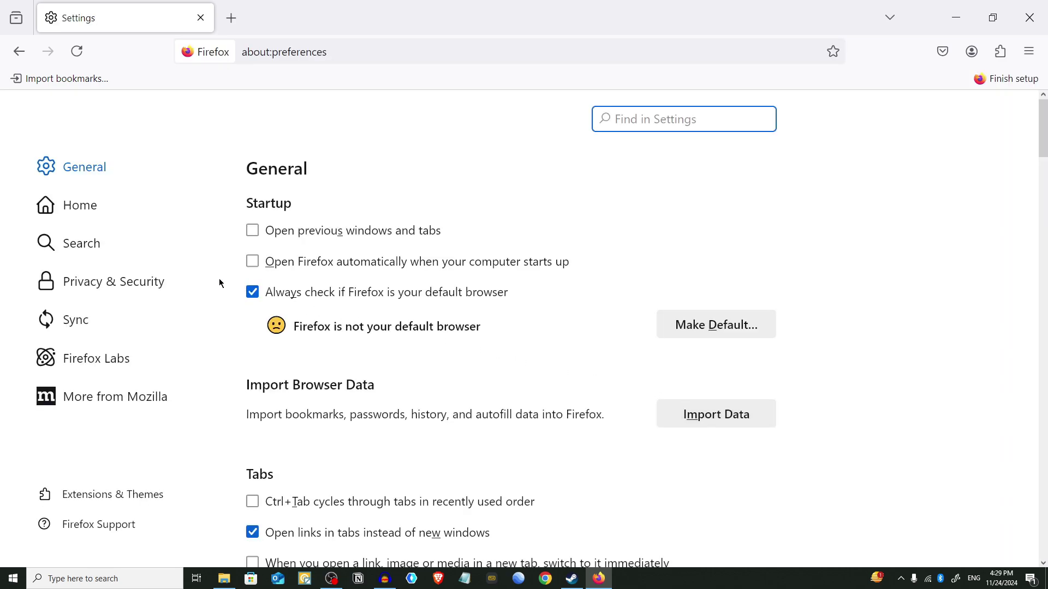
click(116, 282)
scroll(844, 342, down, 7)
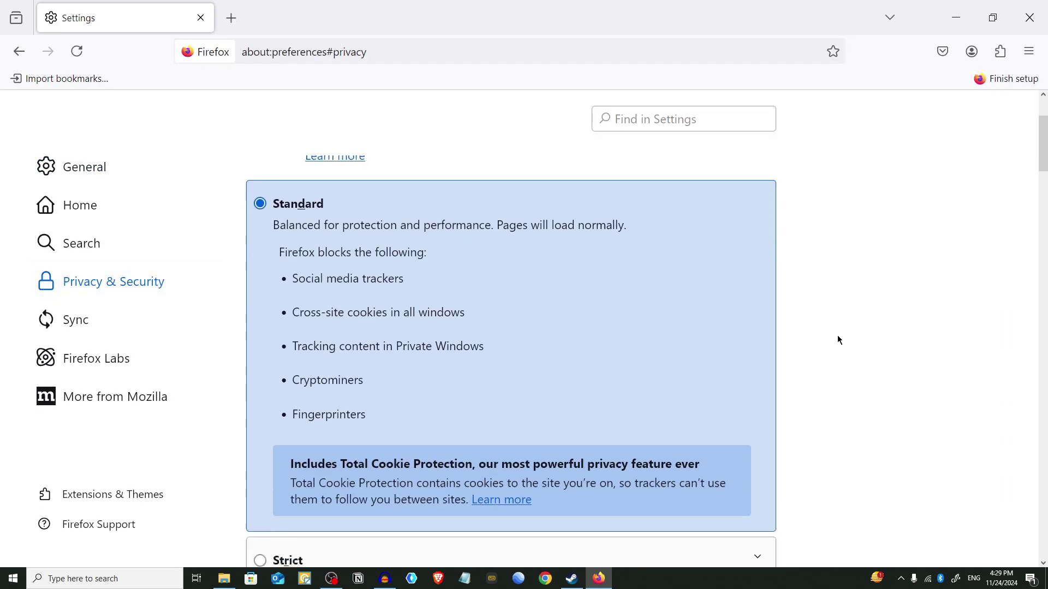
scroll(839, 340, down, 2)
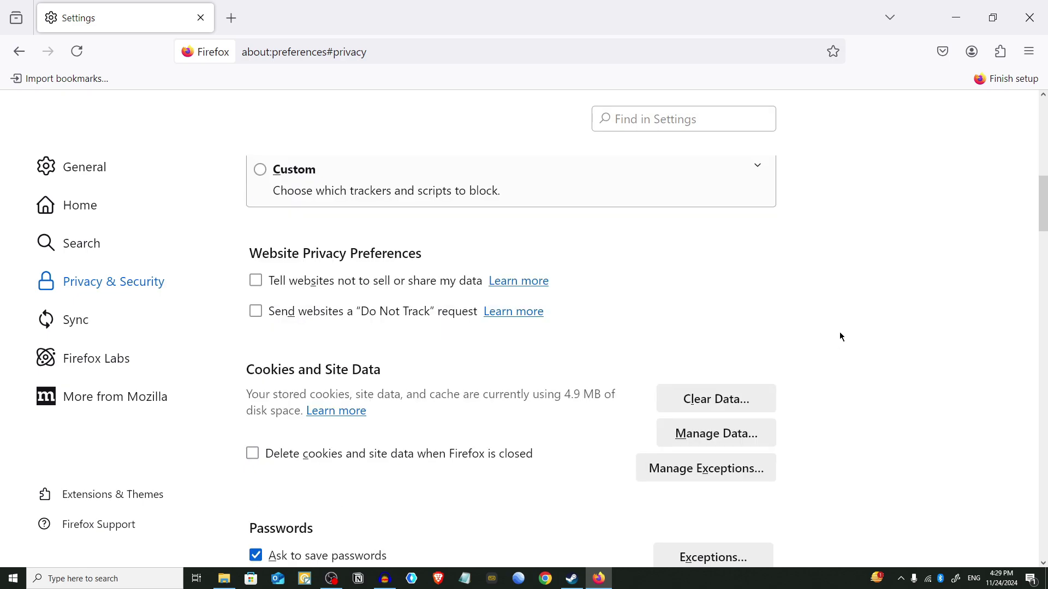
scroll(860, 365, down, 1)
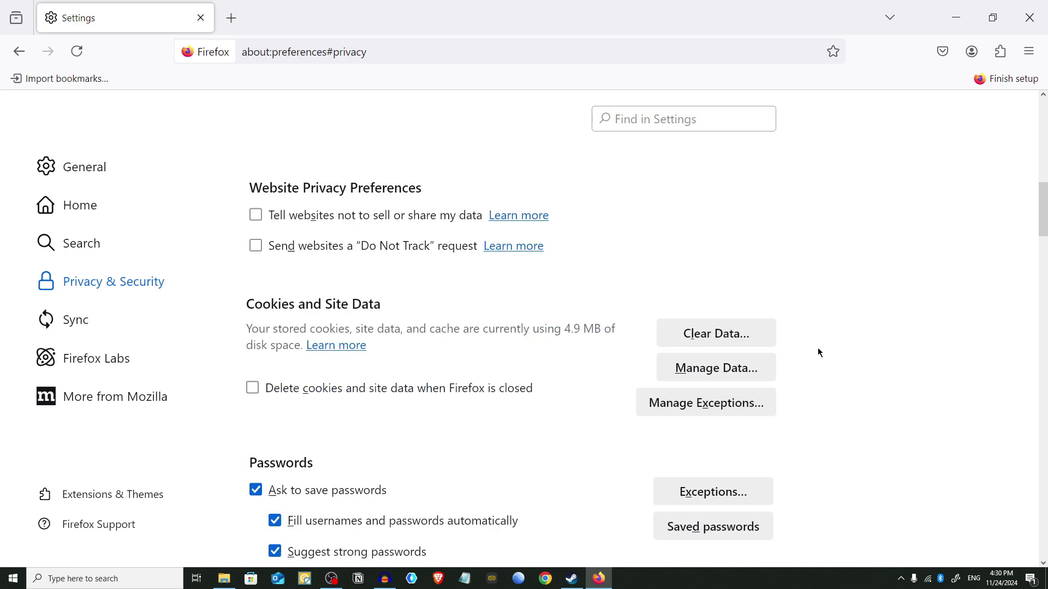
Clear Firefox data for Everything, adding History and Site settings, then close Firefox
click(751, 337)
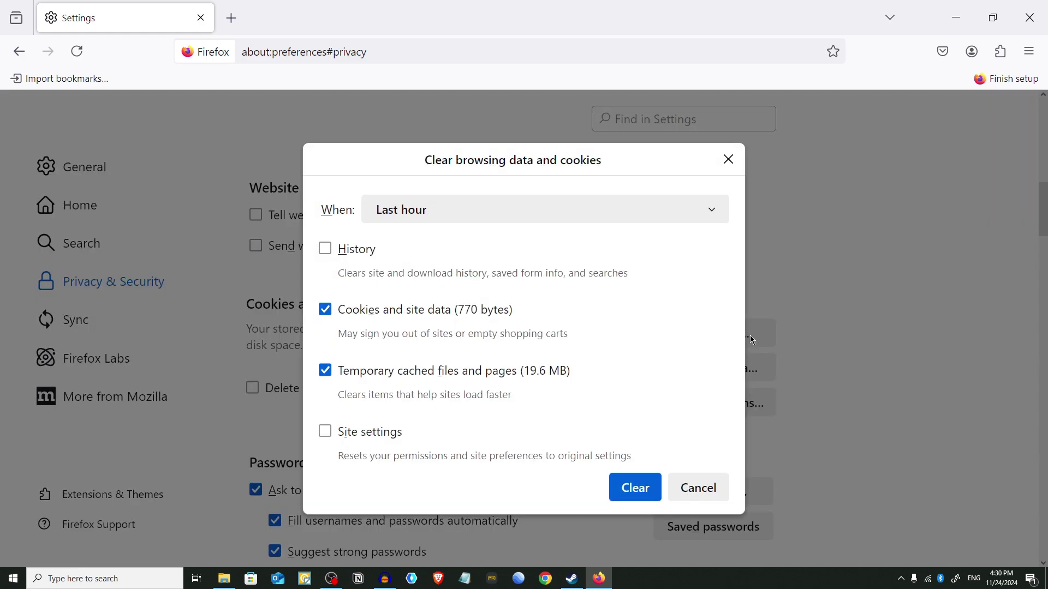
click(492, 208)
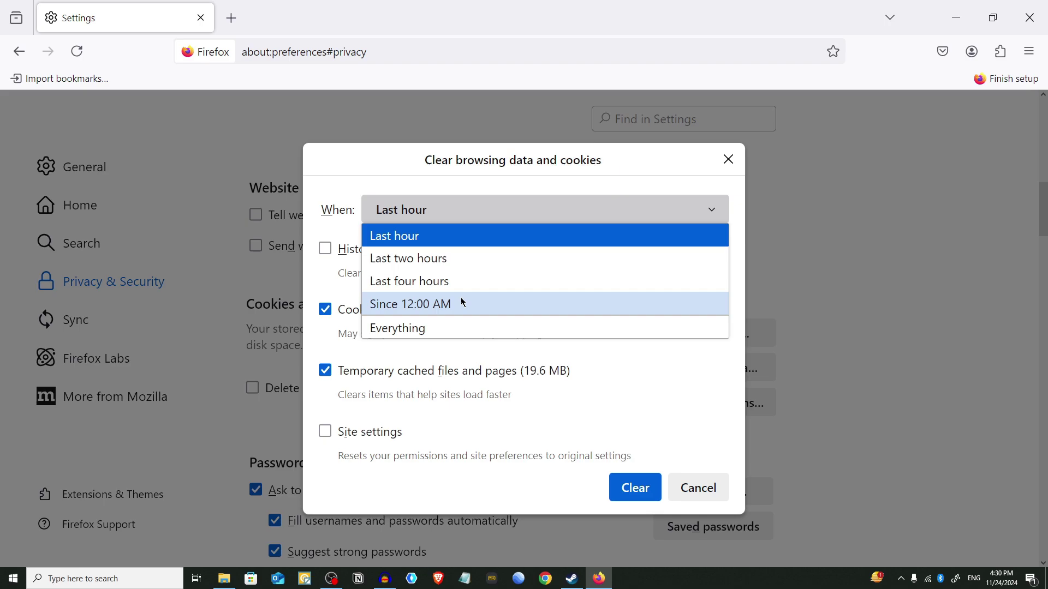
click(441, 334)
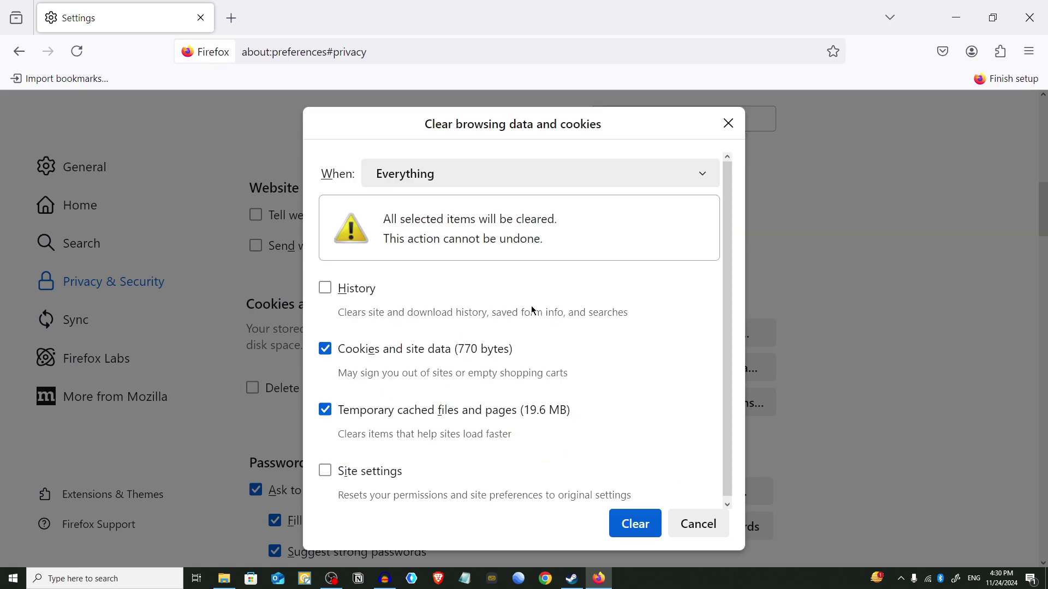
click(329, 295)
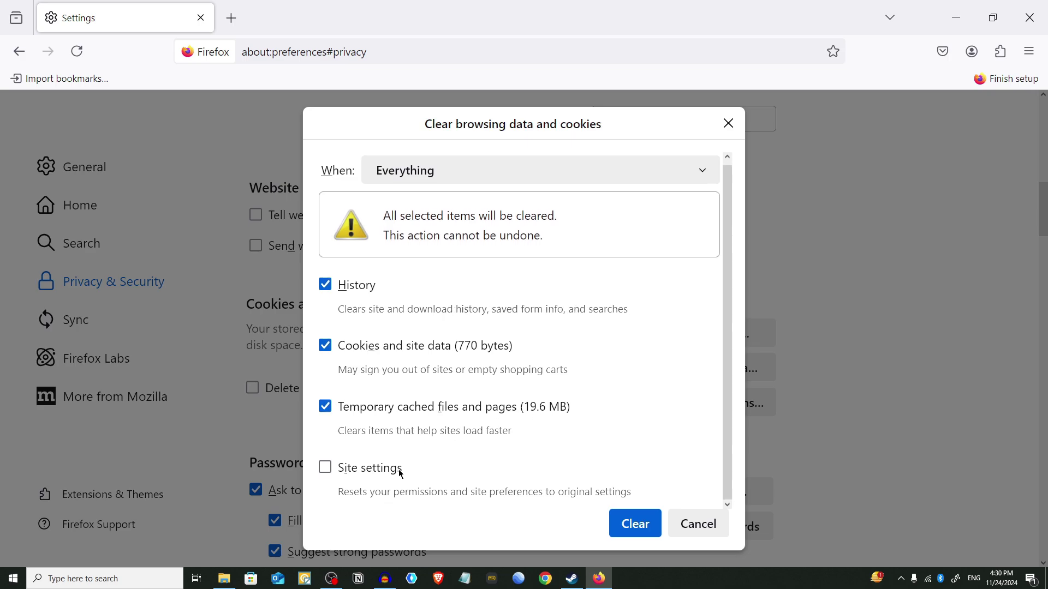
click(345, 471)
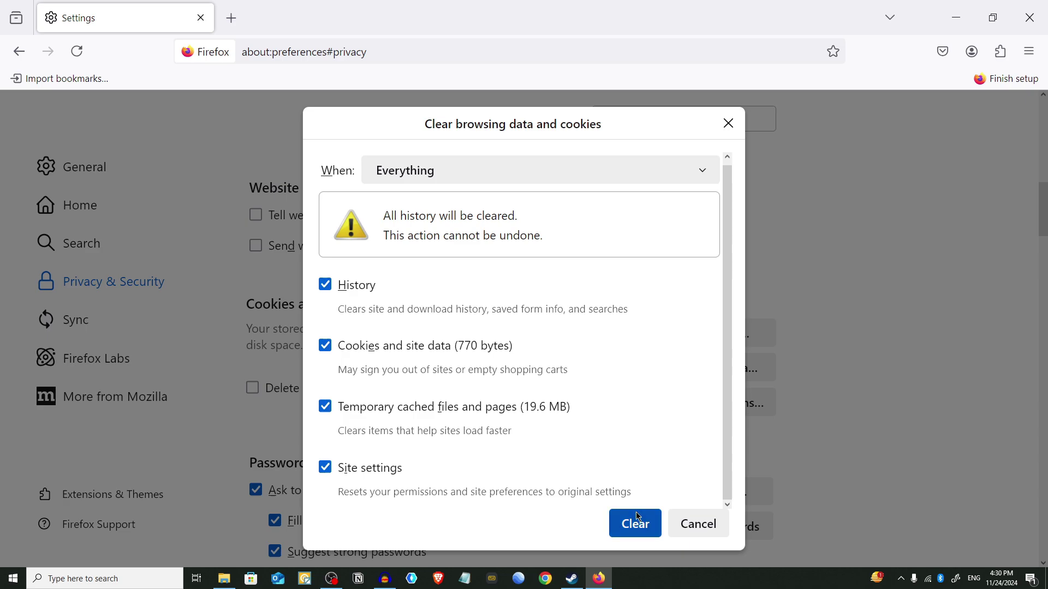
click(642, 531)
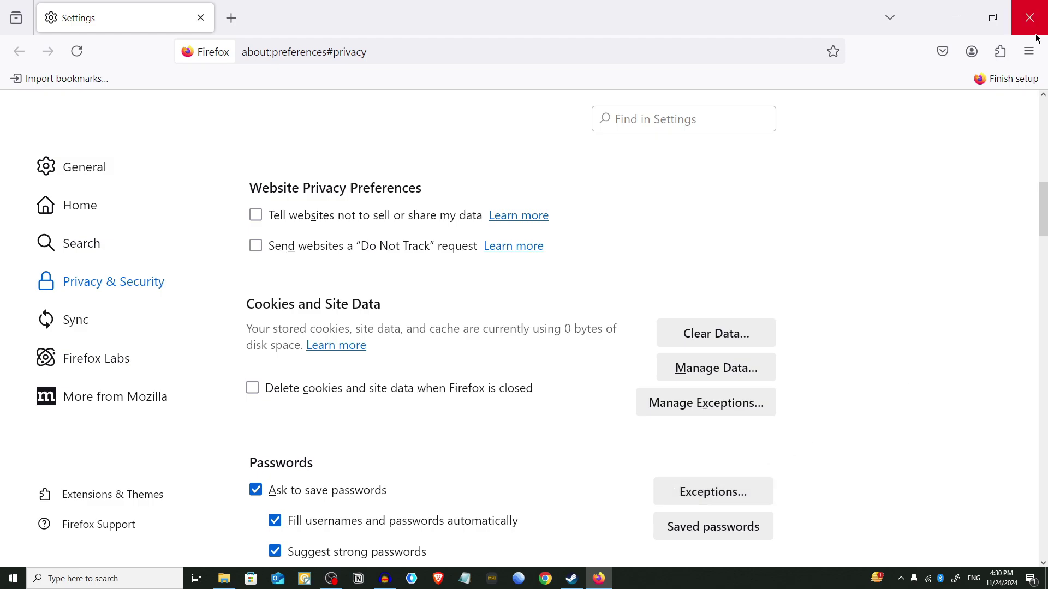
click(1030, 18)
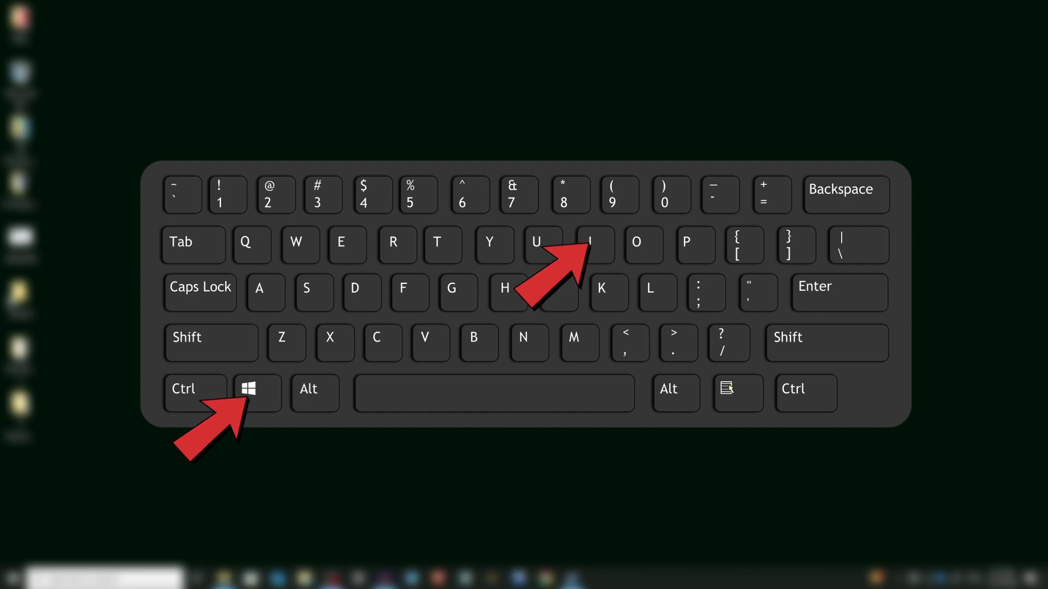
Open Windows Settings with the Win+I shortcut
key(super+i)
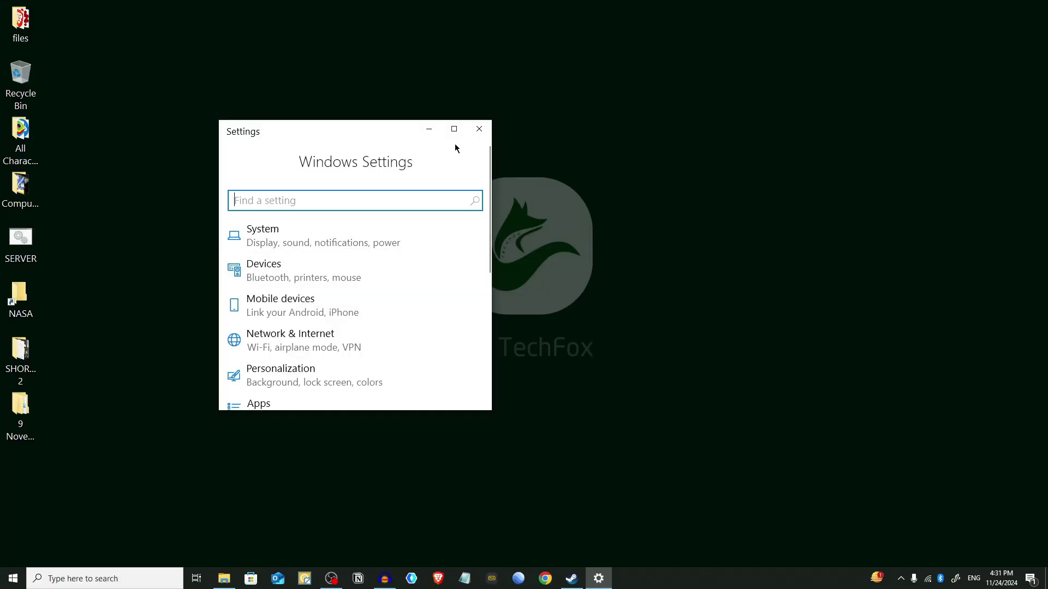
Maximize Settings and view System > Storage, showing C: at 432 GB used, 43.9 GB free
click(454, 129)
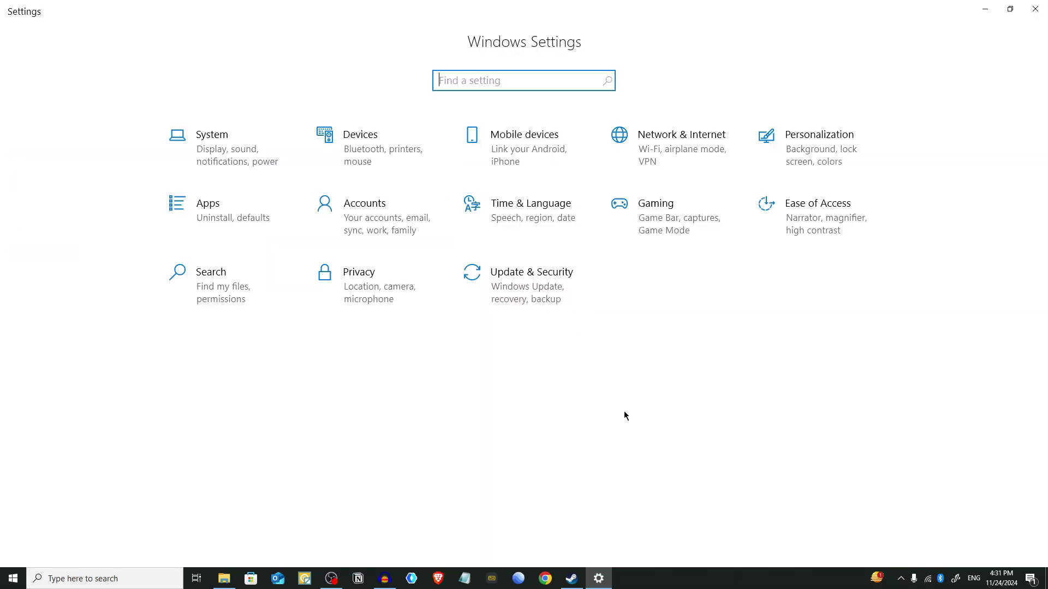
click(229, 167)
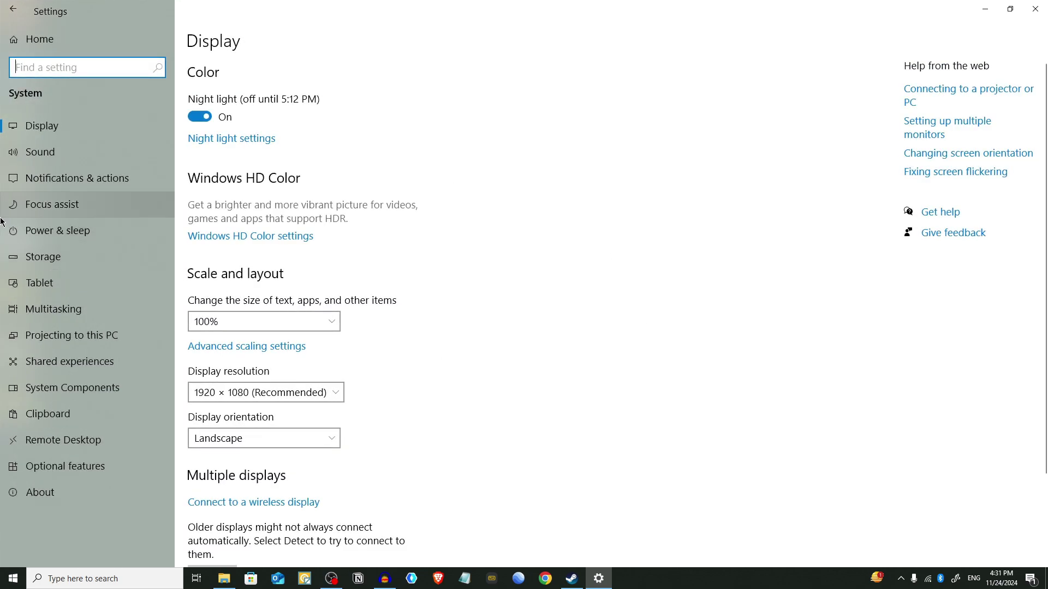
click(53, 262)
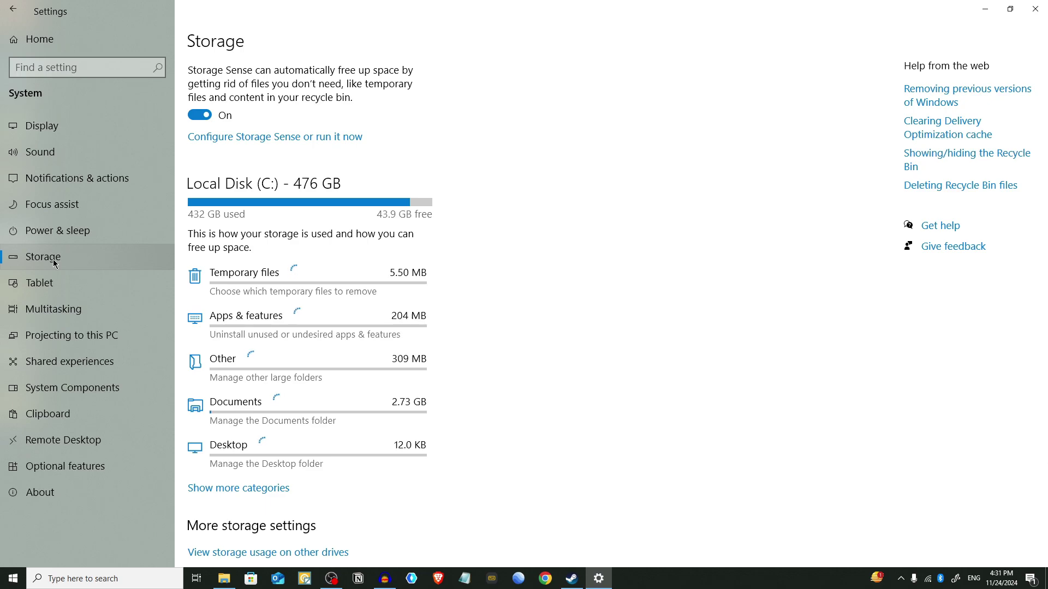
scroll(517, 343, down, 1)
scroll(517, 344, down, 2)
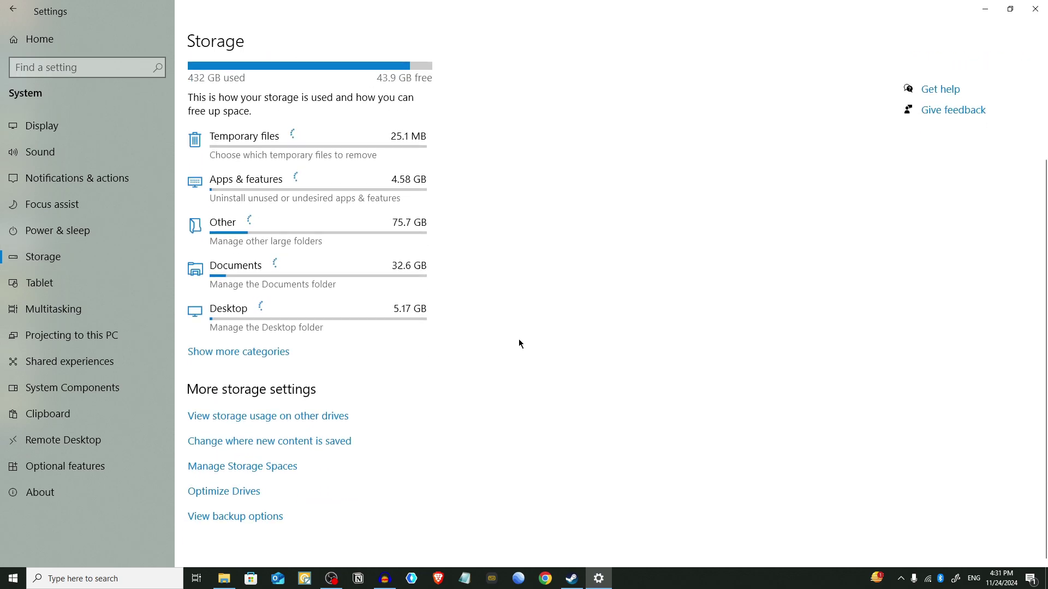
scroll(520, 341, up, 3)
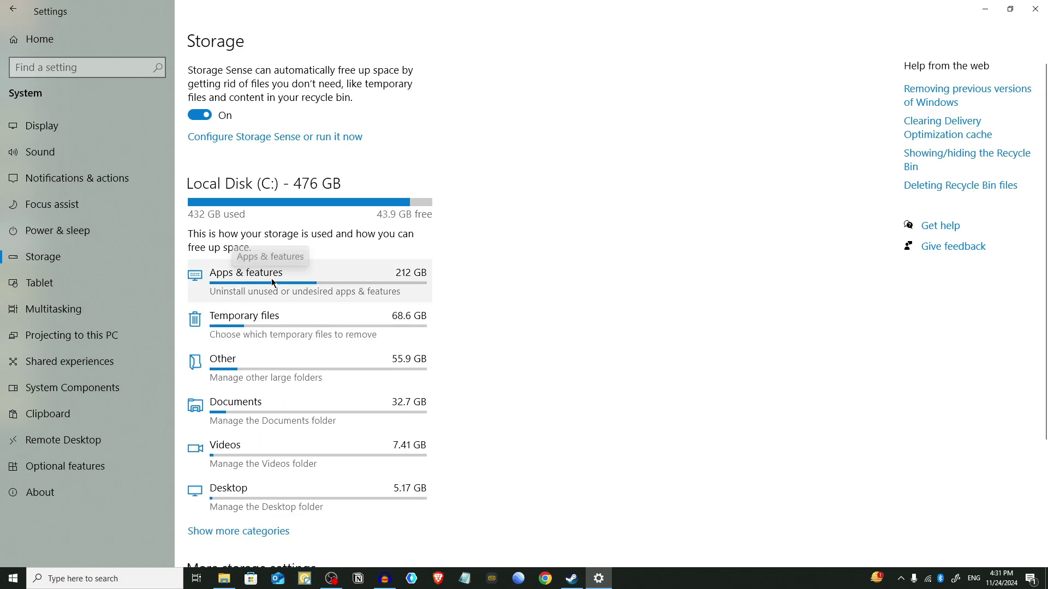
Remove the 31.9 MB of checked temporary files, keeping the Downloads folder unchecked
click(264, 325)
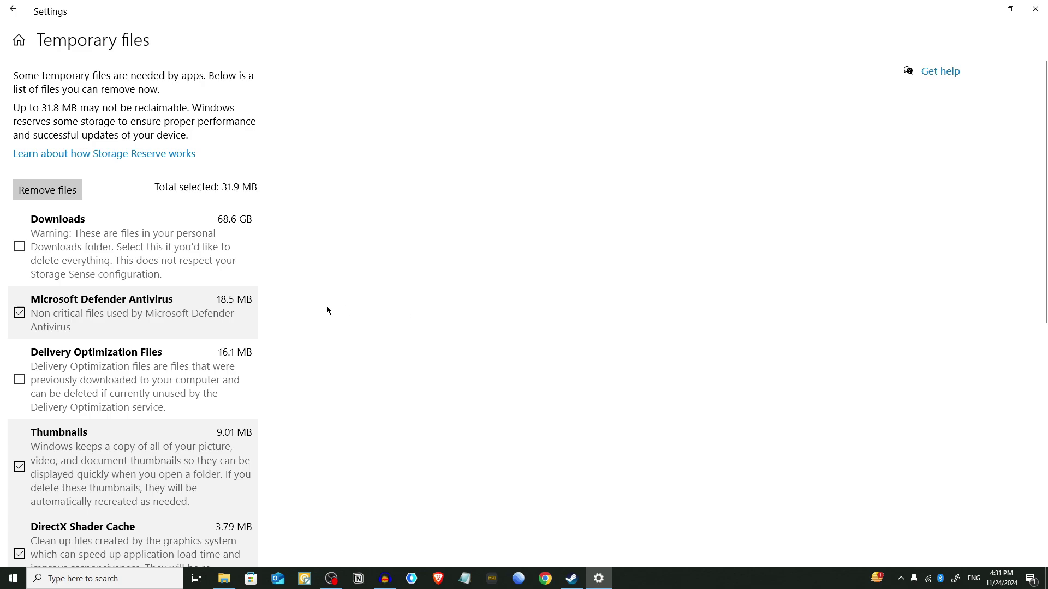
scroll(181, 330, down, 5)
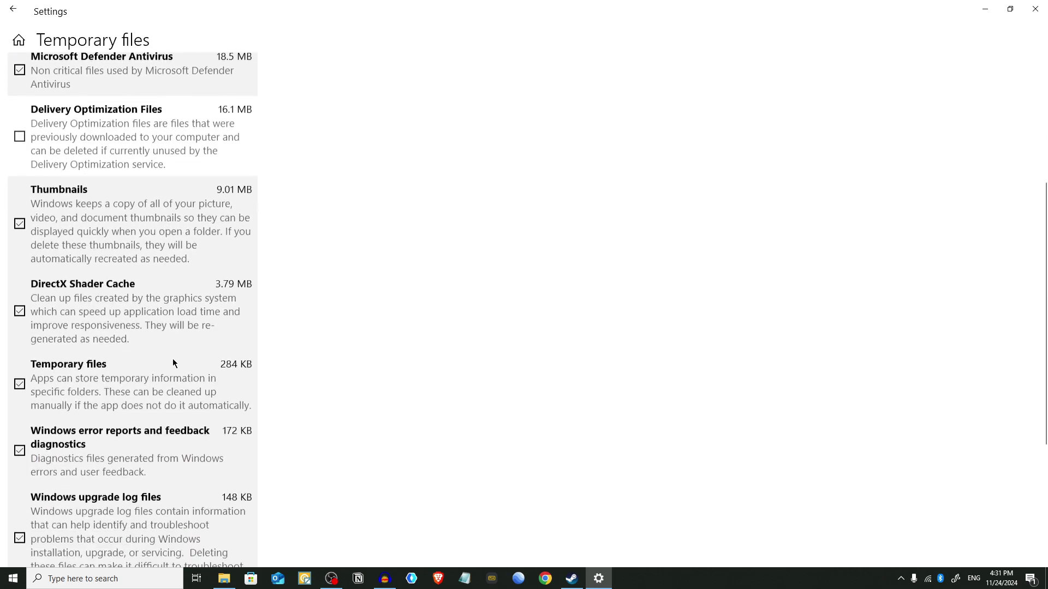
scroll(173, 359, down, 3)
scroll(173, 360, up, 3)
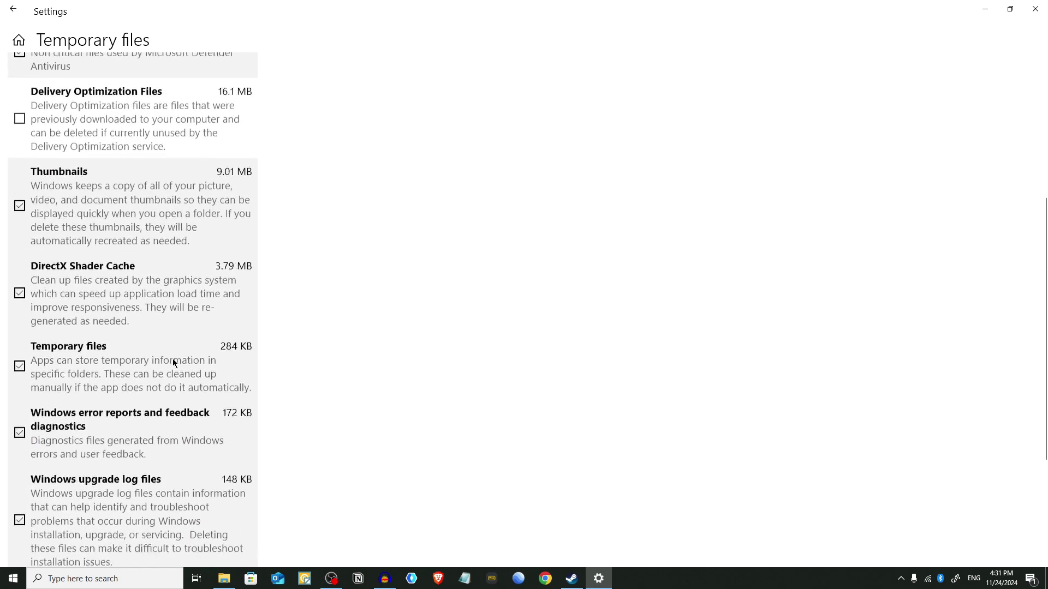
scroll(173, 361, up, 5)
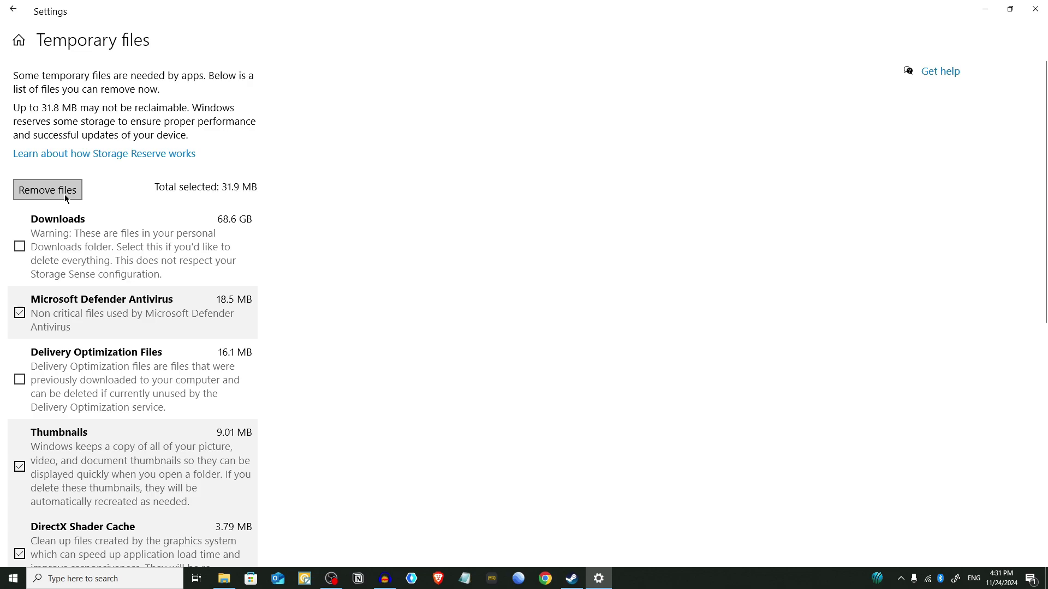
click(64, 194)
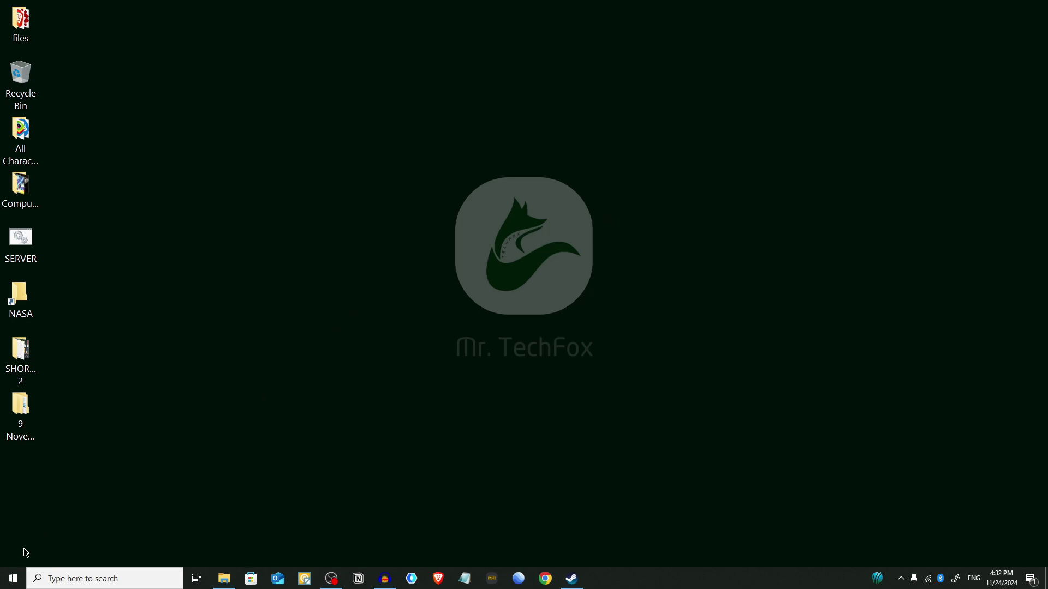
Bring up the Start menu from the taskbar
click(16, 583)
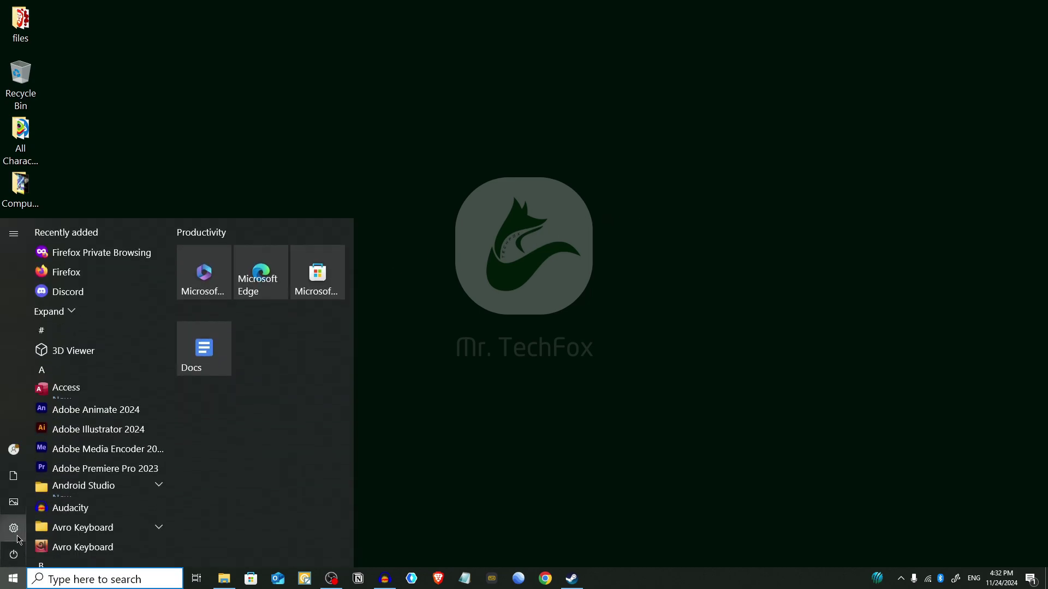
Reopen Settings from Start and go to System > Storage, now showing 46.2 GB free on C:
mouse_move(14, 529)
click(47, 529)
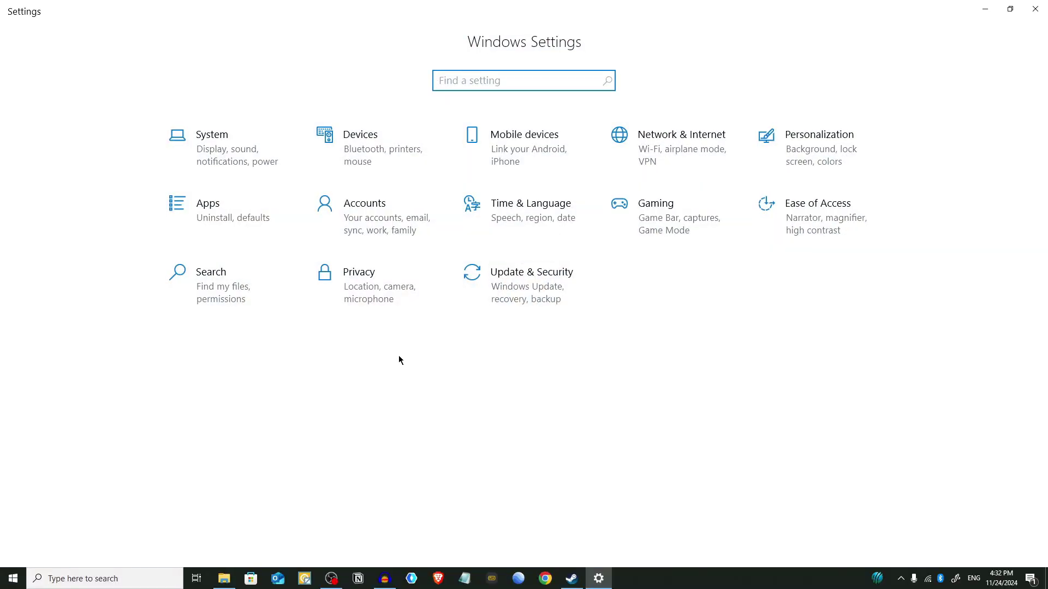
click(235, 154)
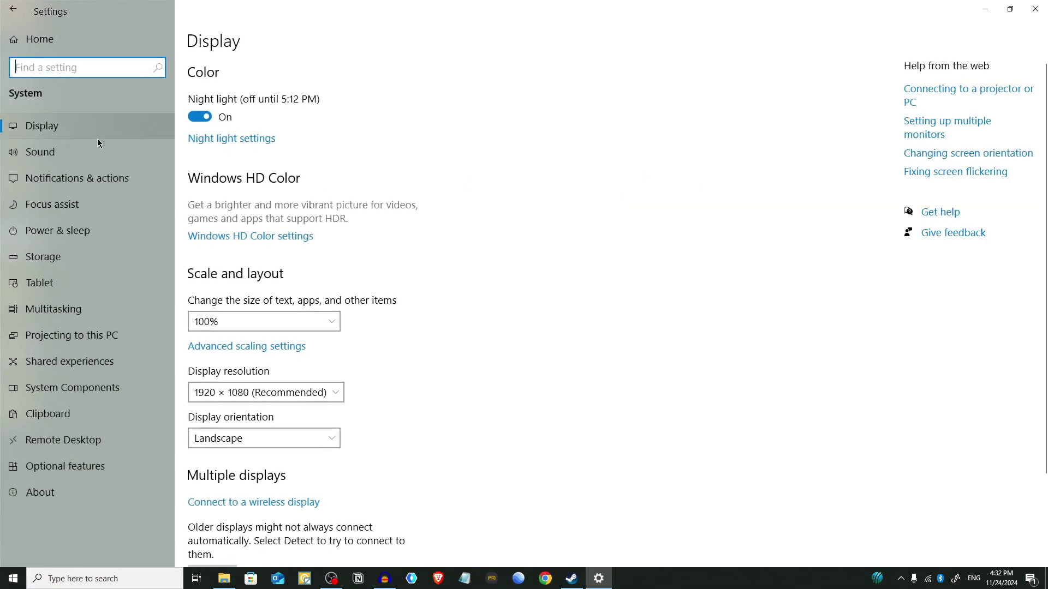
click(64, 261)
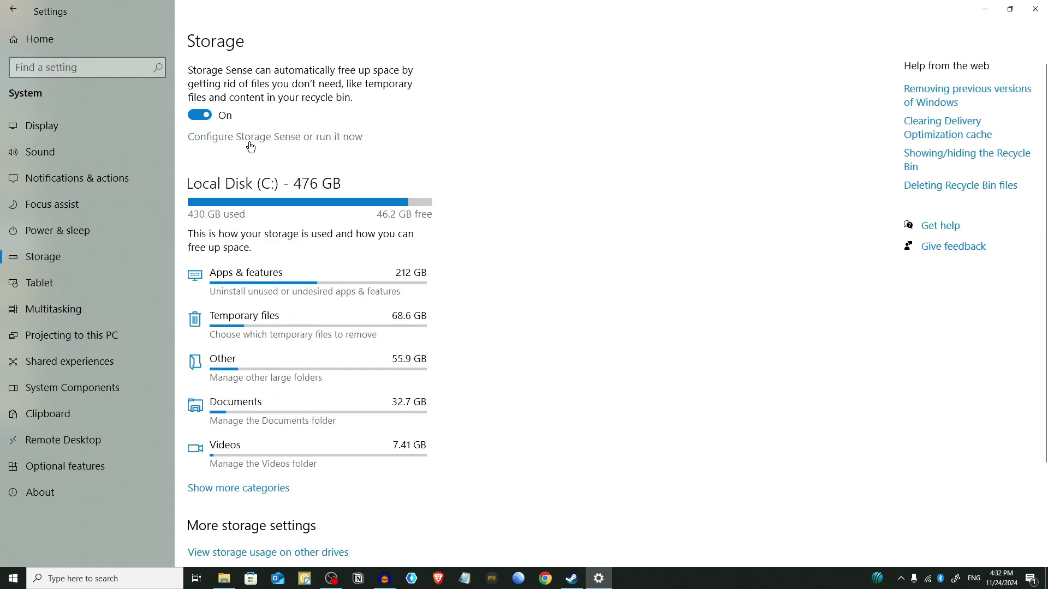
Make Storage Sense run every month, keeping temporary file cleanup on and Recycle Bin at 30 days
click(307, 137)
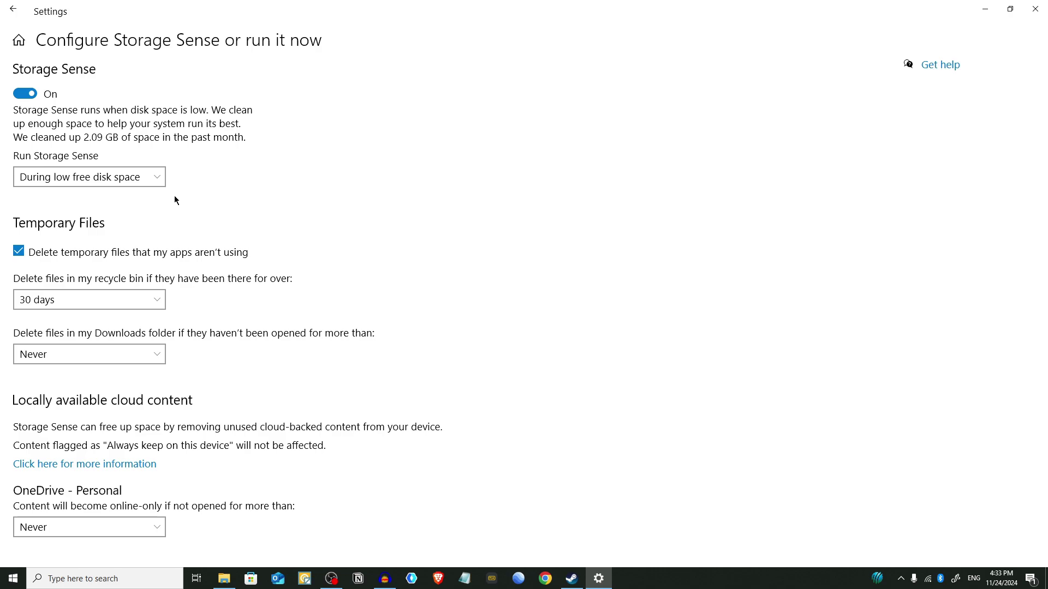
scroll(131, 227, up, 1)
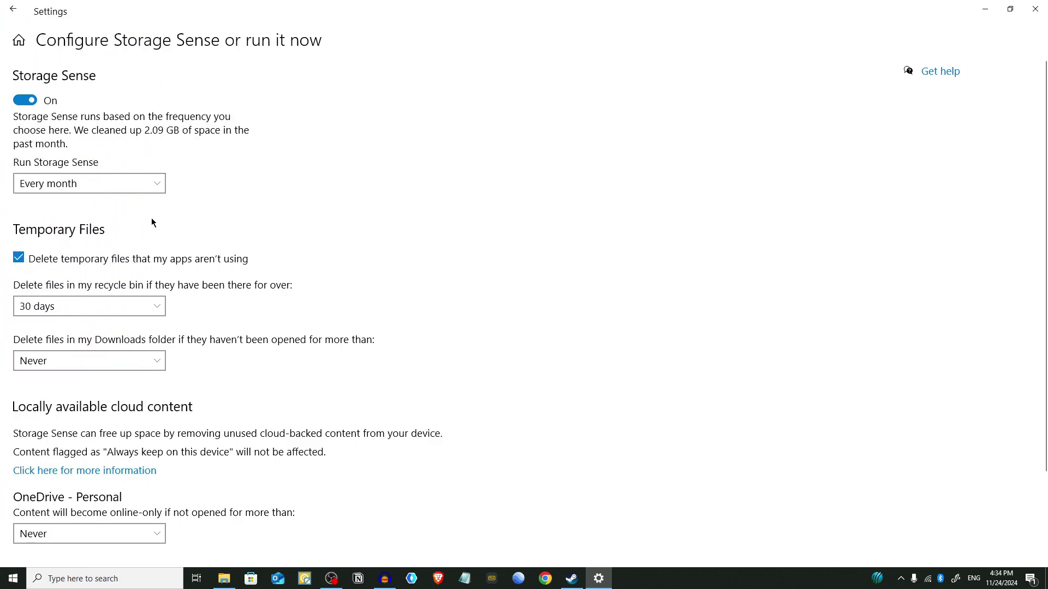
click(106, 188)
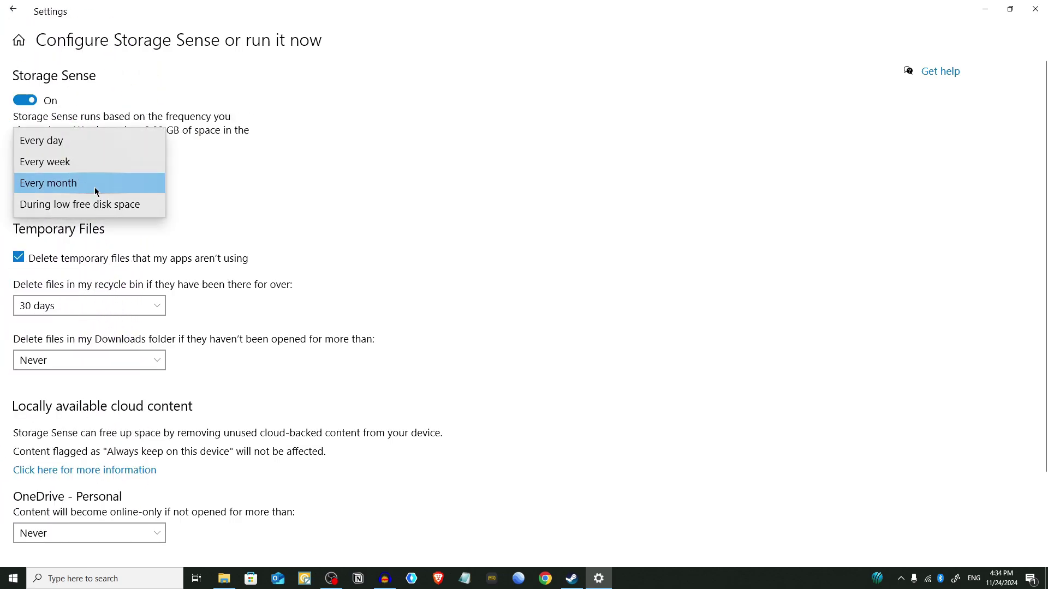
click(93, 189)
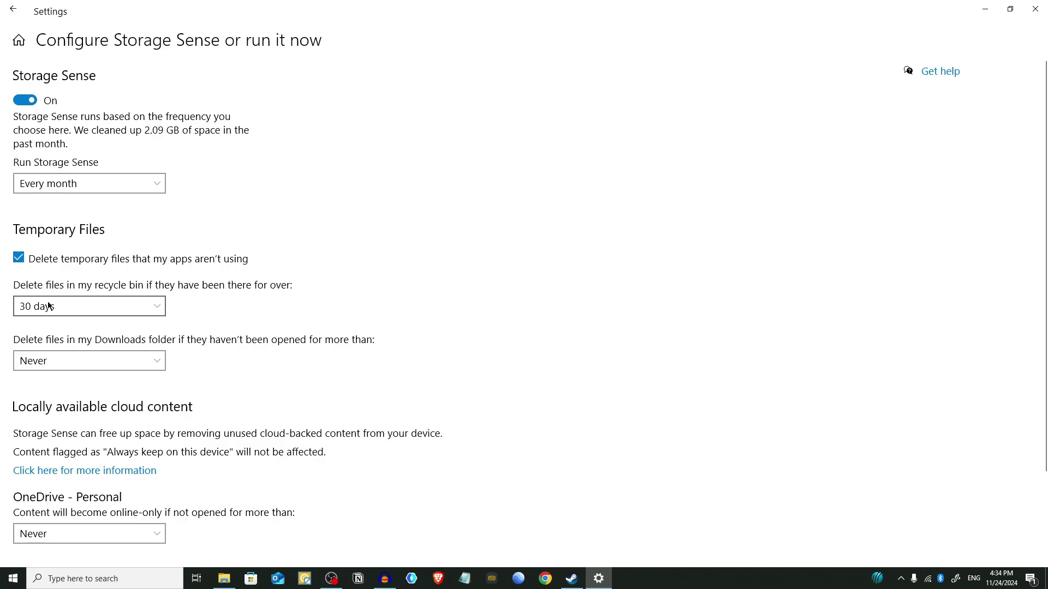
click(18, 258)
click(18, 259)
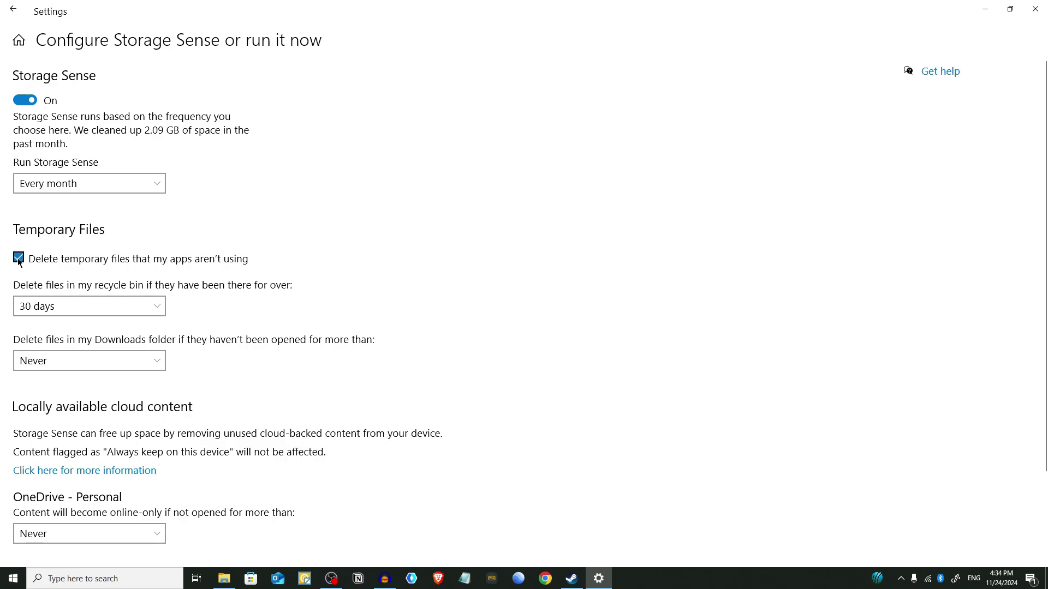
click(61, 310)
click(61, 310)
Leave Downloads cleanup set to Never and close Settings
scroll(275, 360, down, 1)
scroll(276, 356, down, 3)
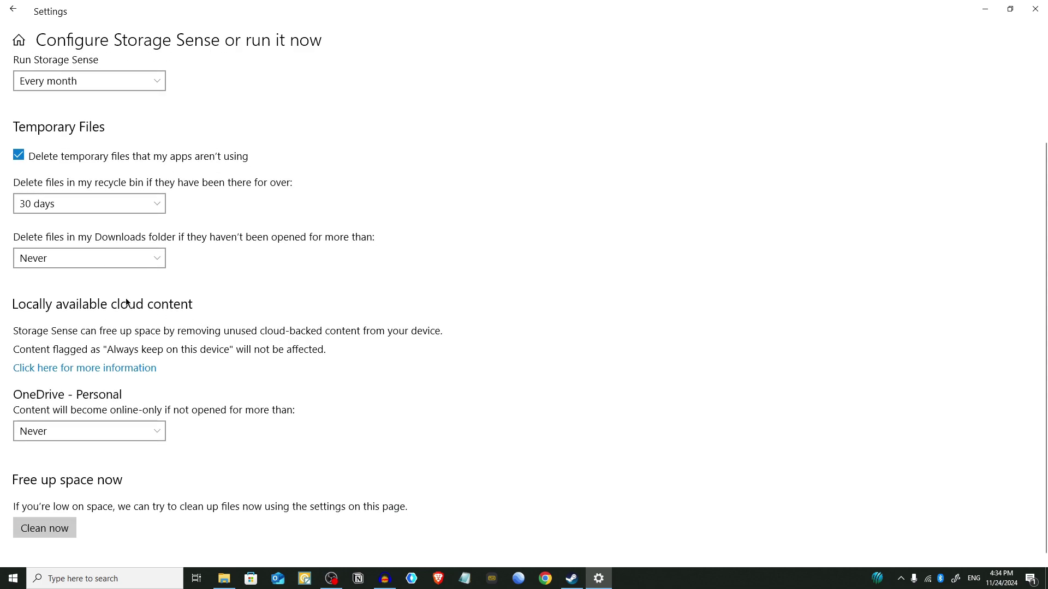
click(44, 260)
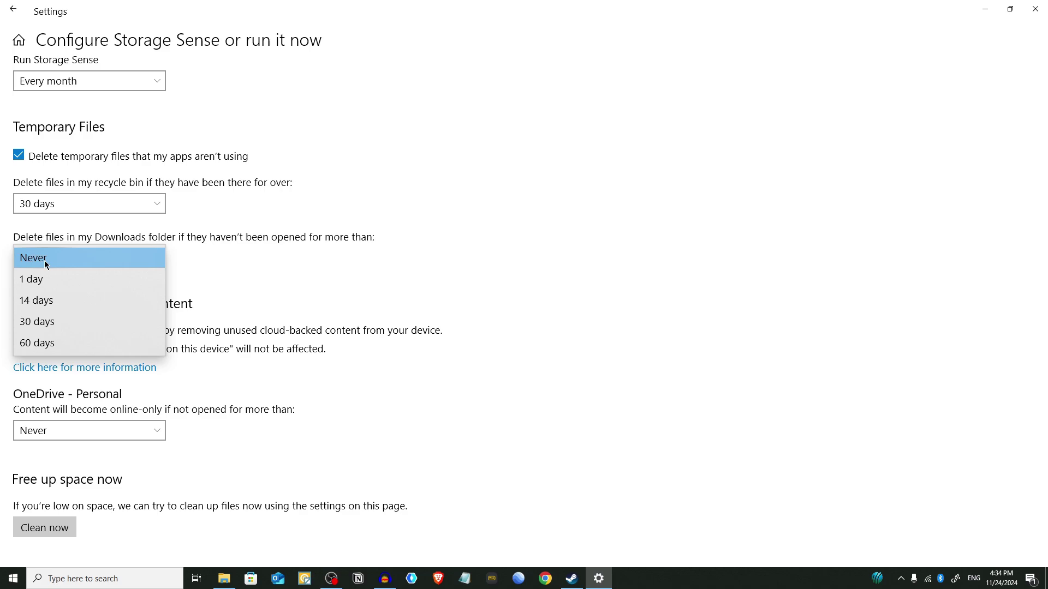
click(46, 260)
scroll(299, 325, down, 1)
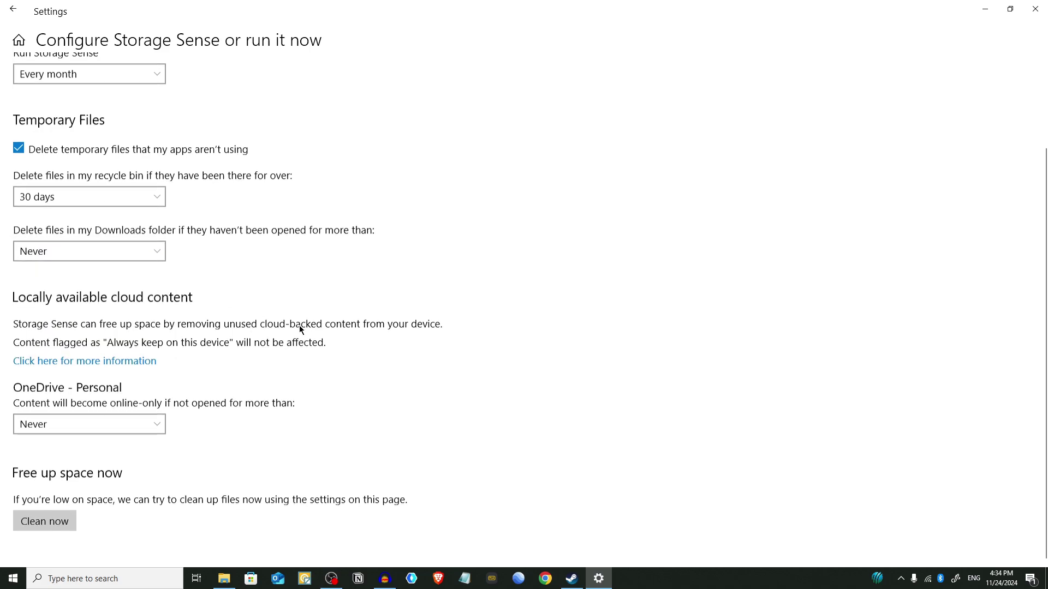
scroll(394, 232, up, 2)
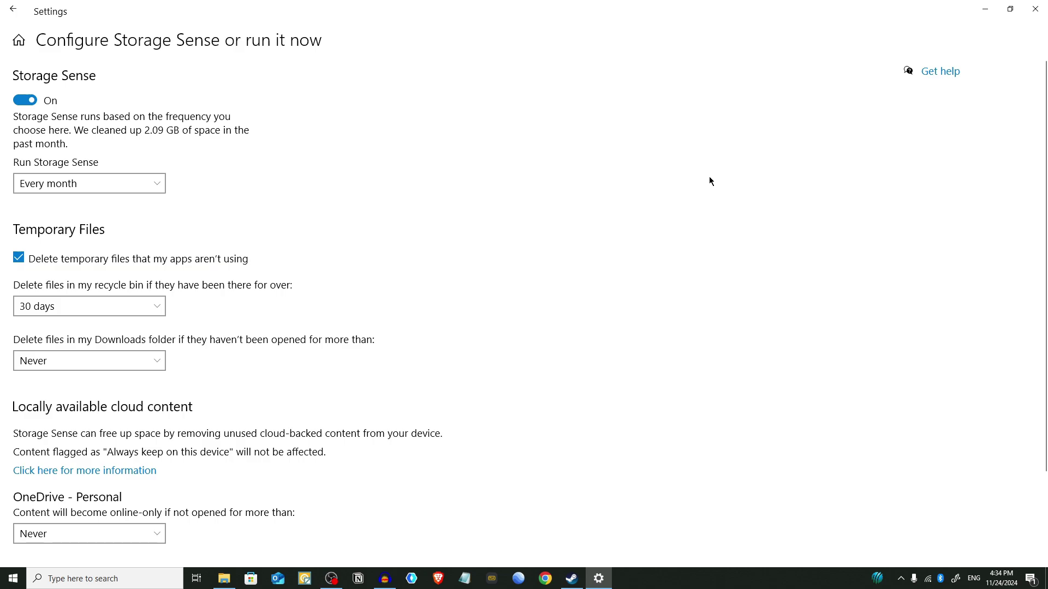
click(1036, 9)
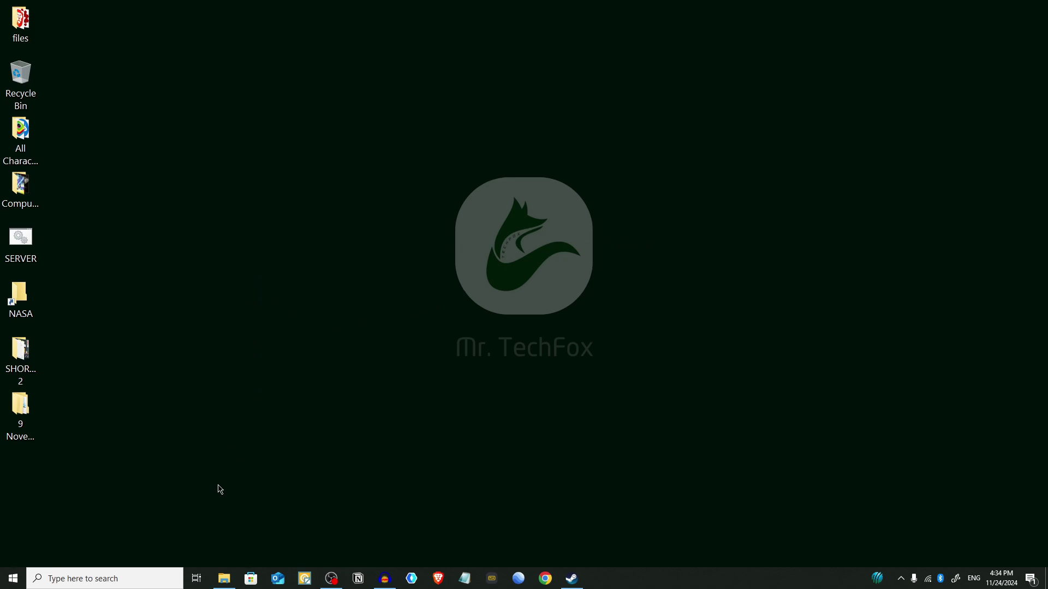
Open File Explorer and show This PC's Properties on the About page
click(224, 579)
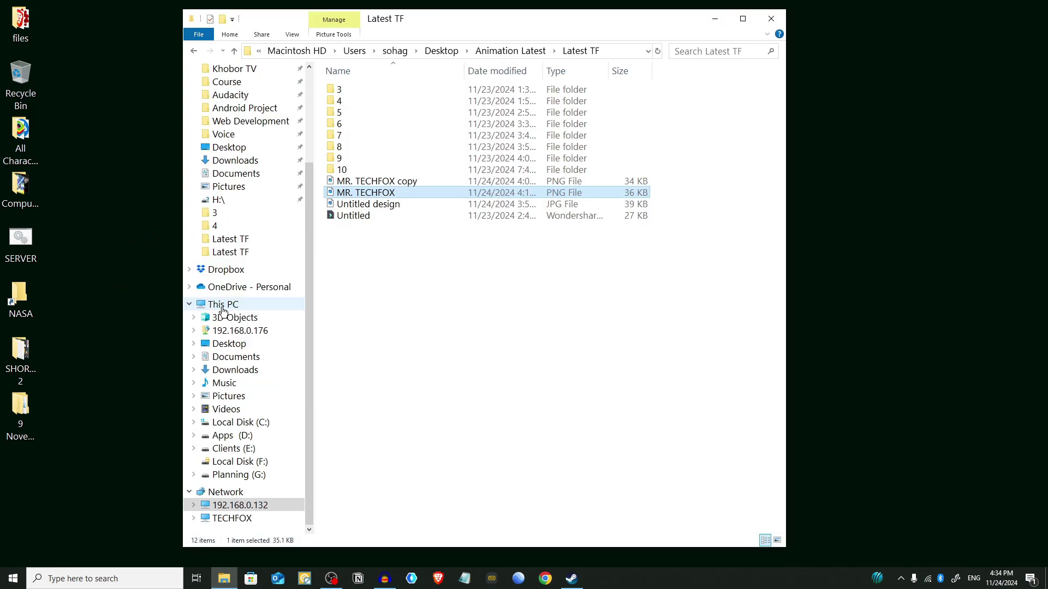
right_click(223, 312)
click(273, 478)
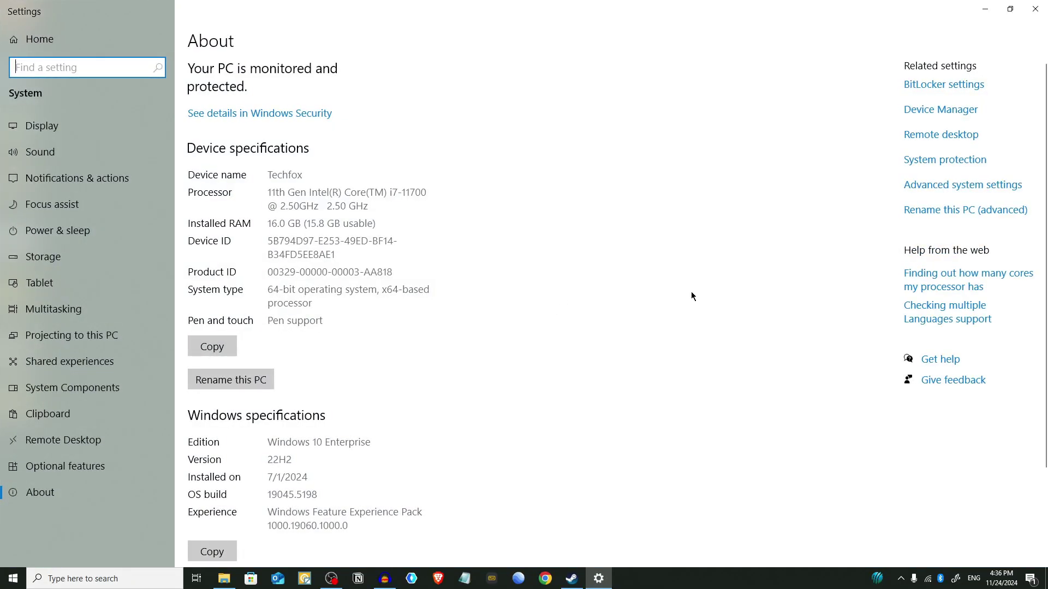
Open System protection and the restore settings for Local Disk (C:)
click(948, 162)
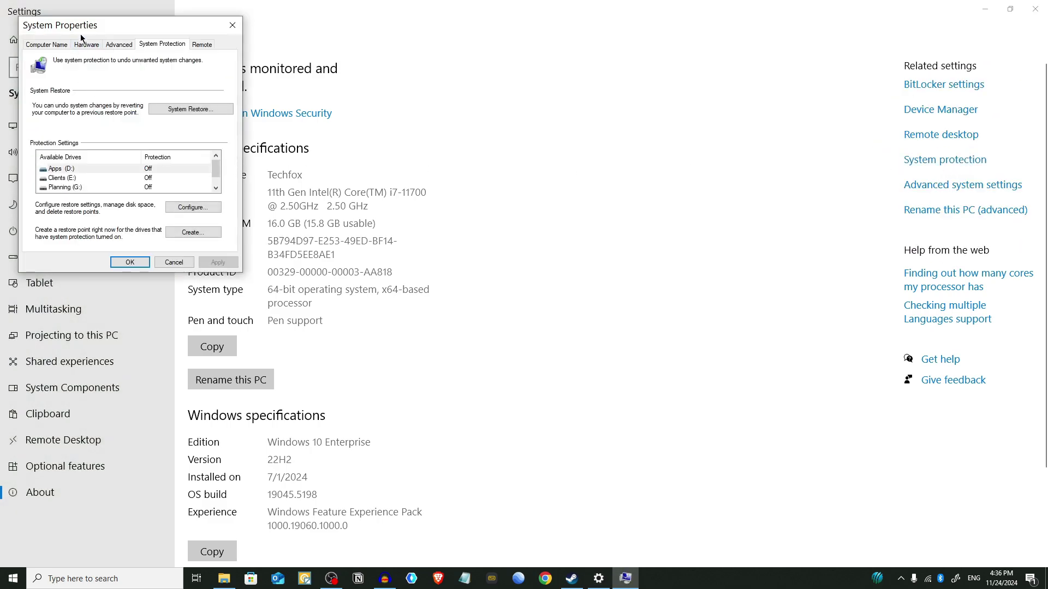
drag(89, 29, 485, 135)
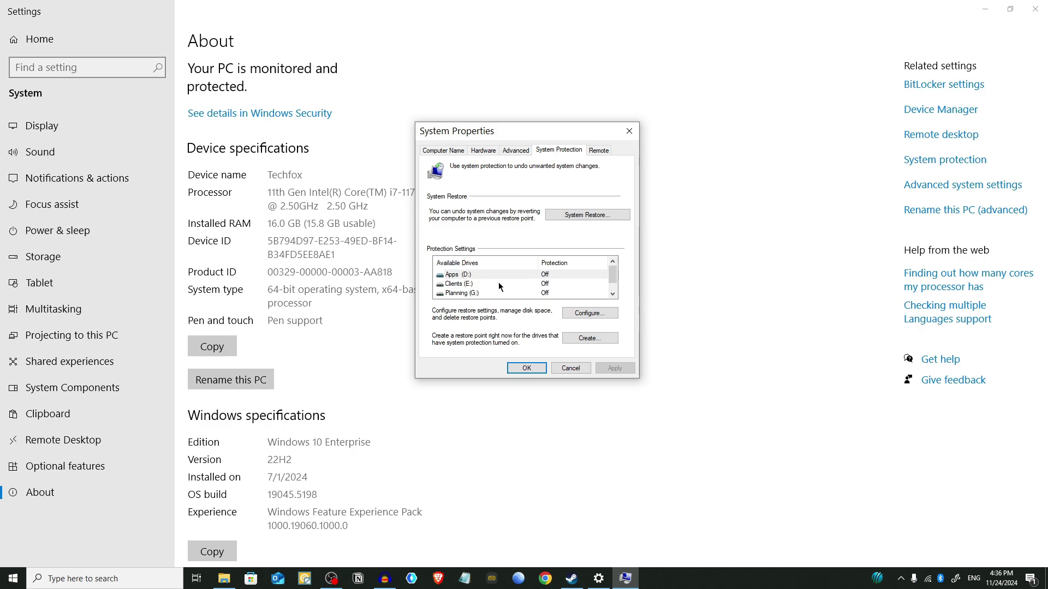
scroll(499, 287, down, 1)
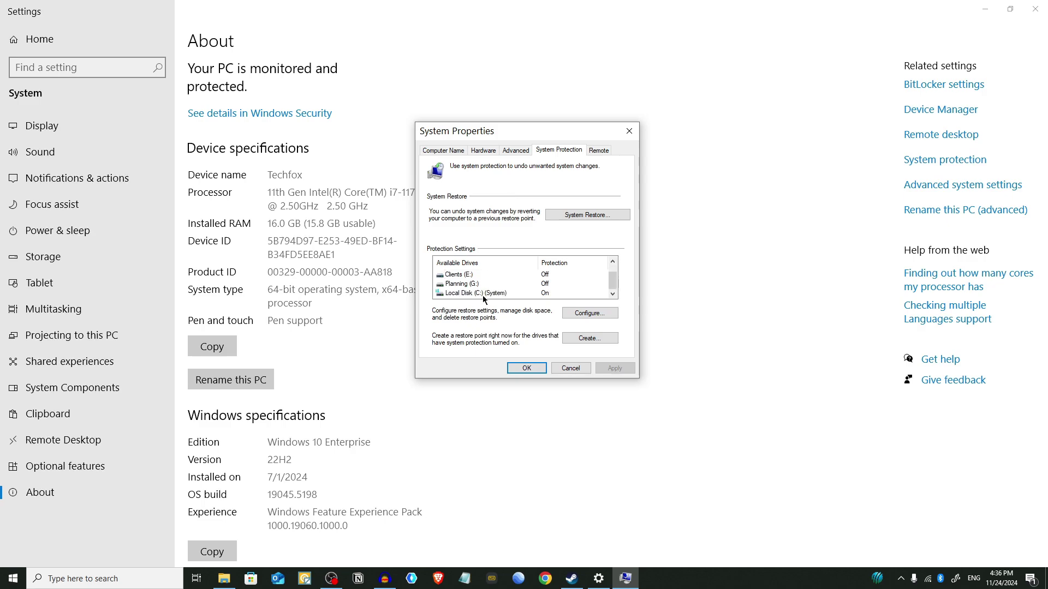
click(484, 296)
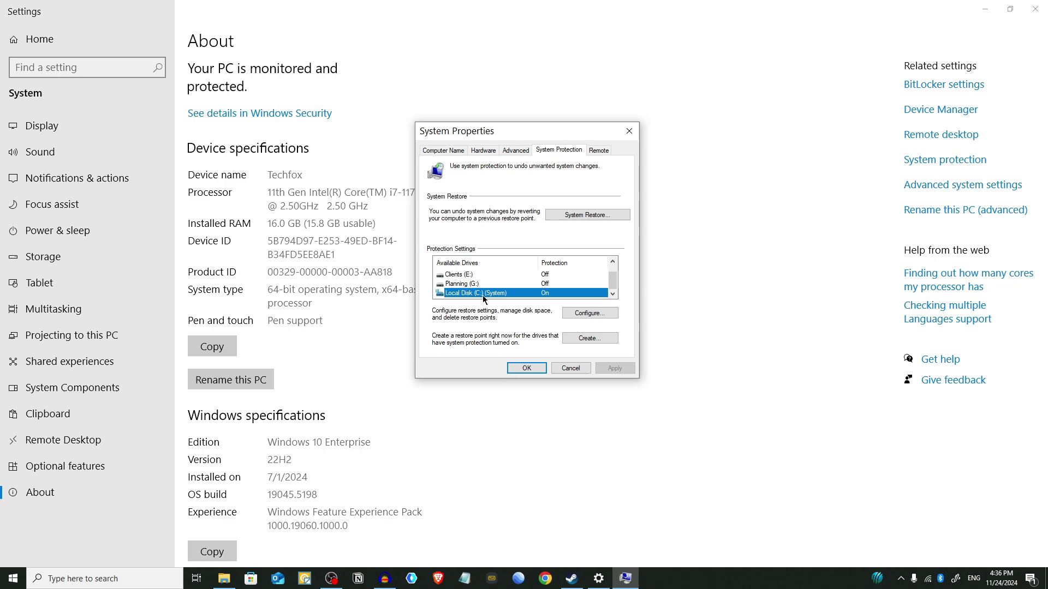
click(588, 317)
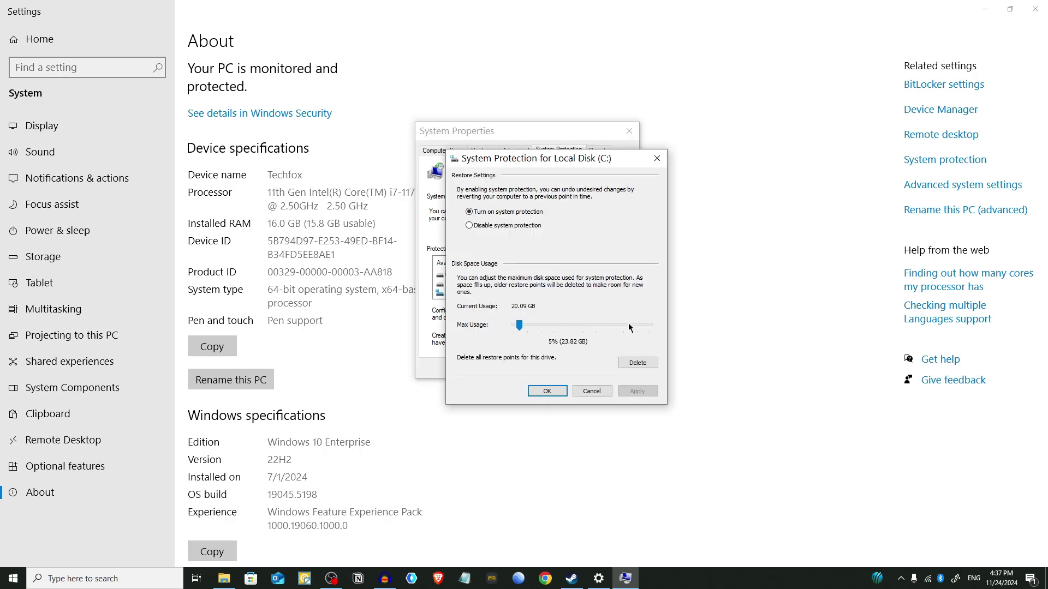
Delete all restore points on C:, then close the protection dialogs and Settings
click(638, 364)
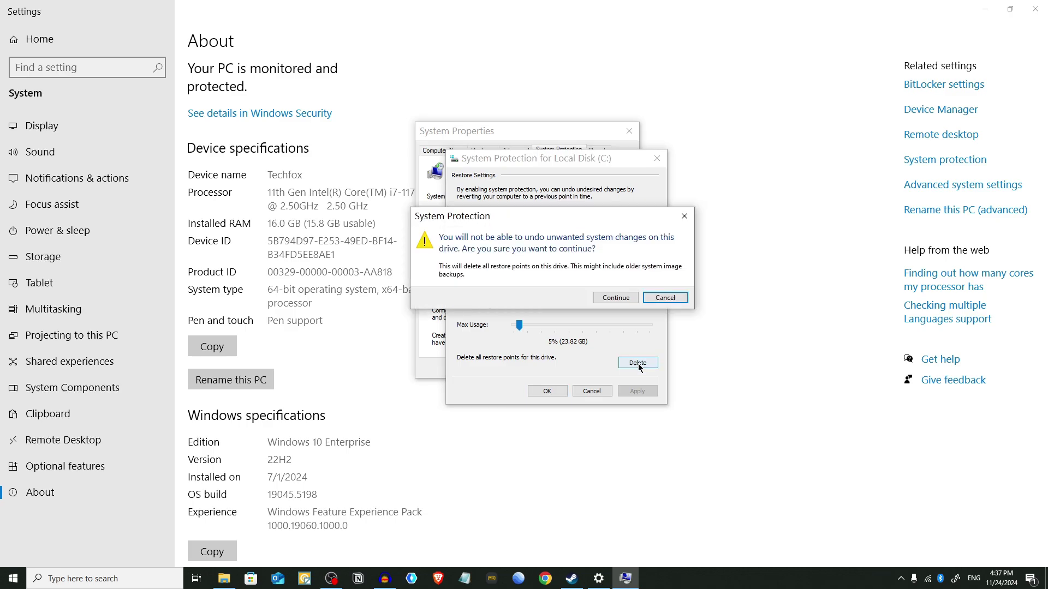
click(616, 298)
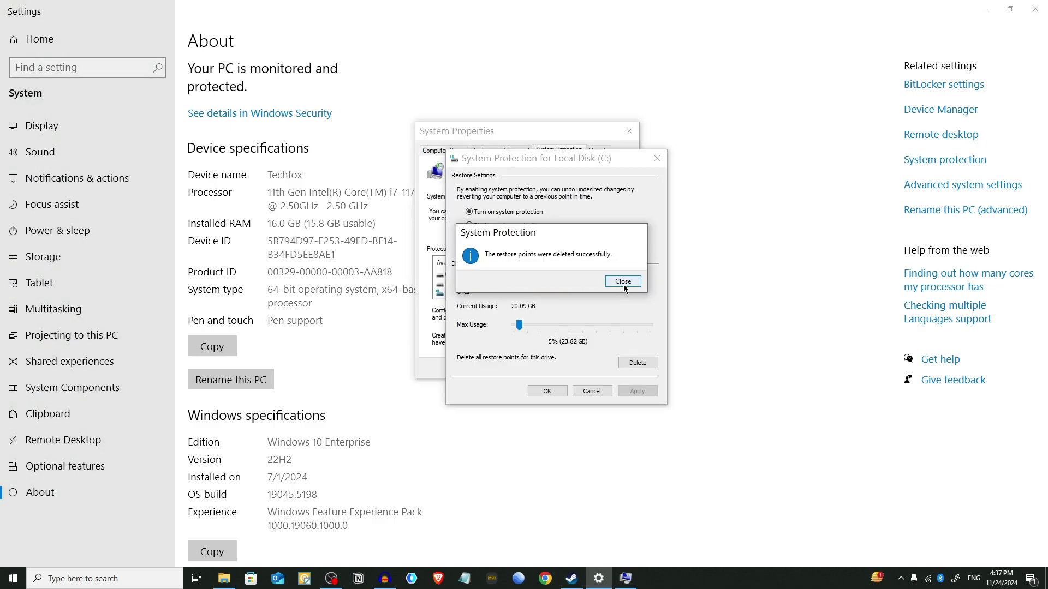
click(623, 282)
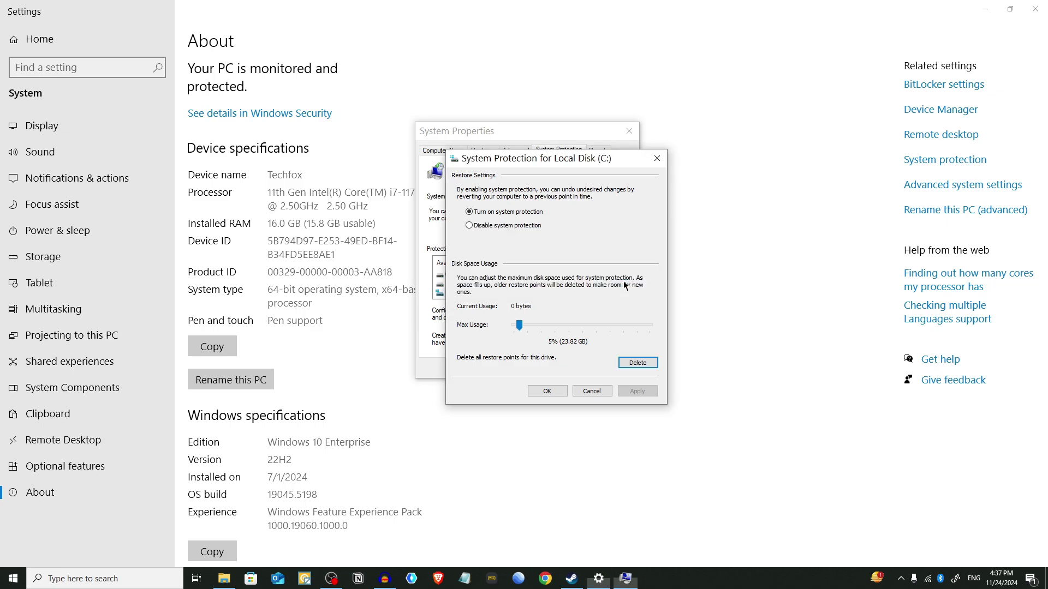
click(592, 391)
click(629, 131)
click(1036, 10)
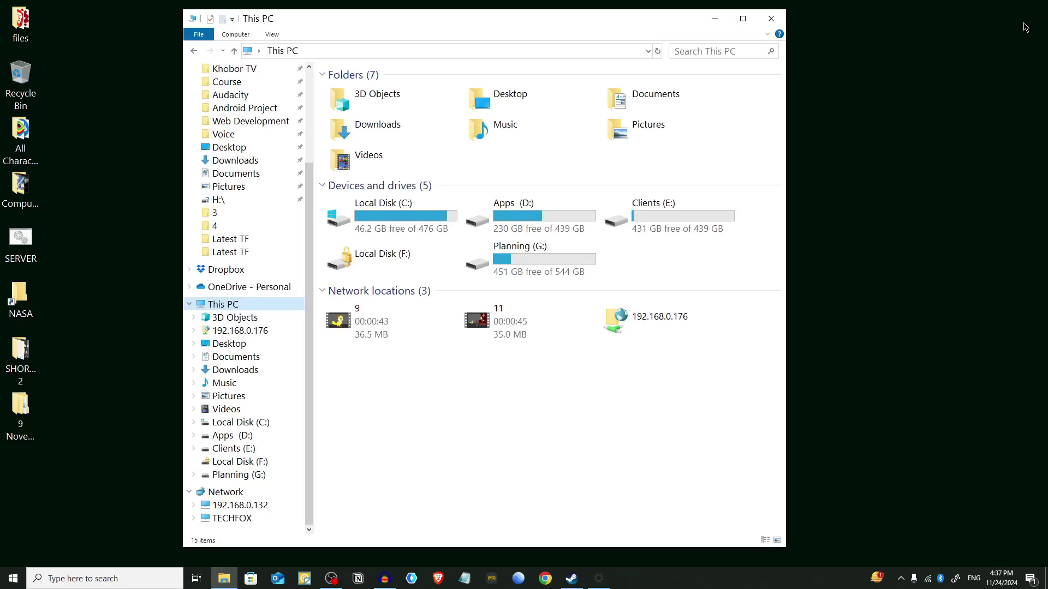
Close File Explorer and search Start for 'cm' to find Command Prompt
click(772, 19)
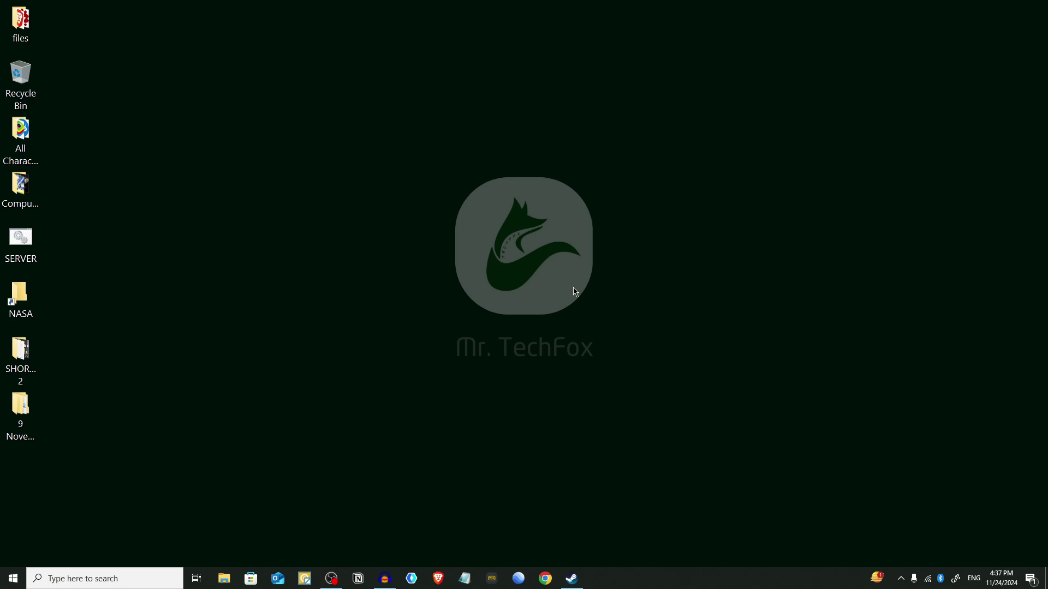
click(14, 584)
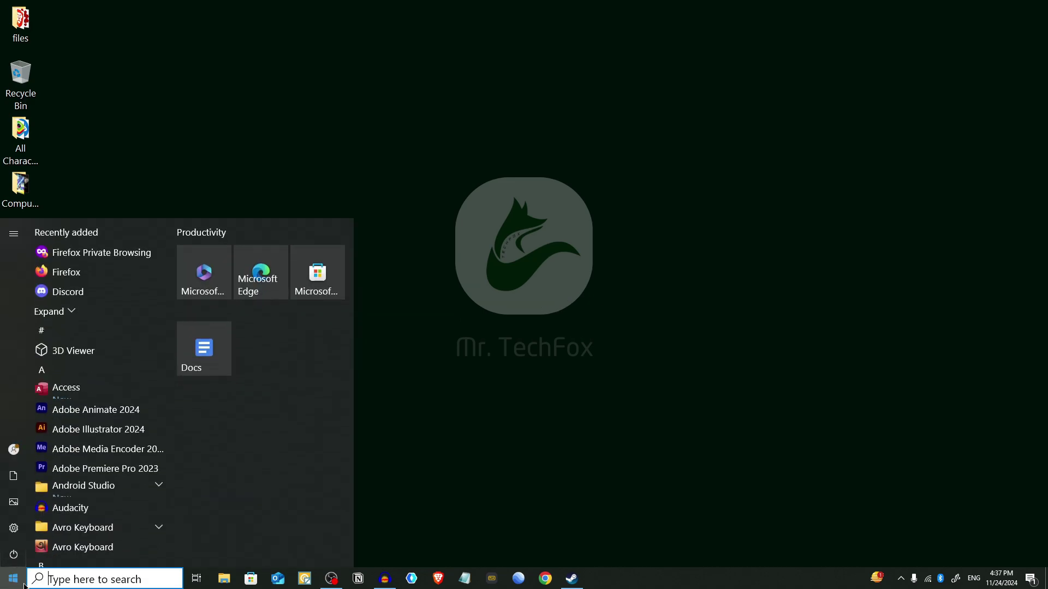
text(cm)
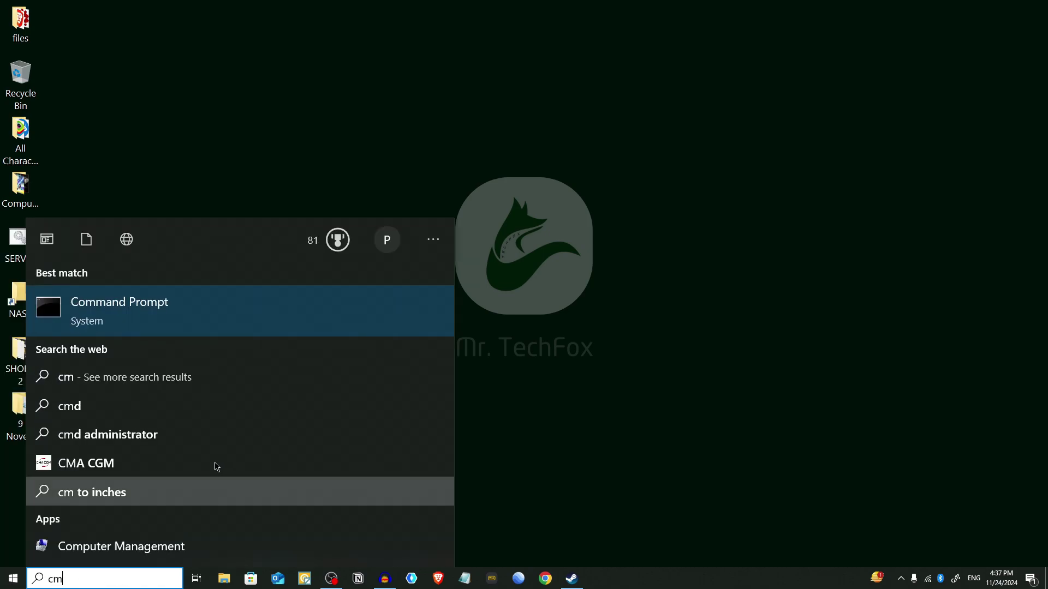
Launch Command Prompt as administrator and run cleanmgr /sageset:1
click(169, 323)
right_click(169, 323)
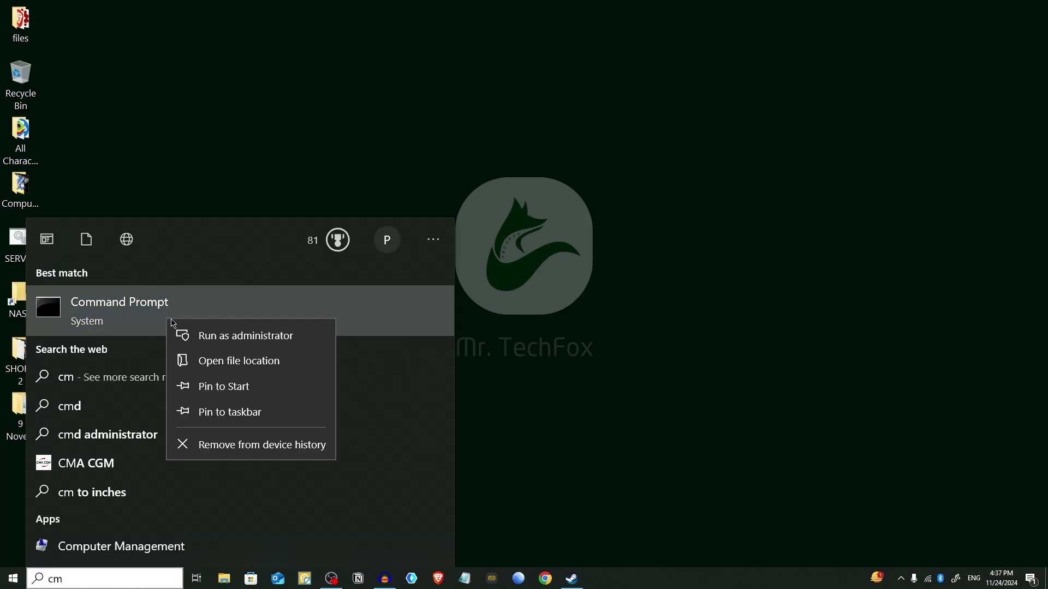
click(251, 340)
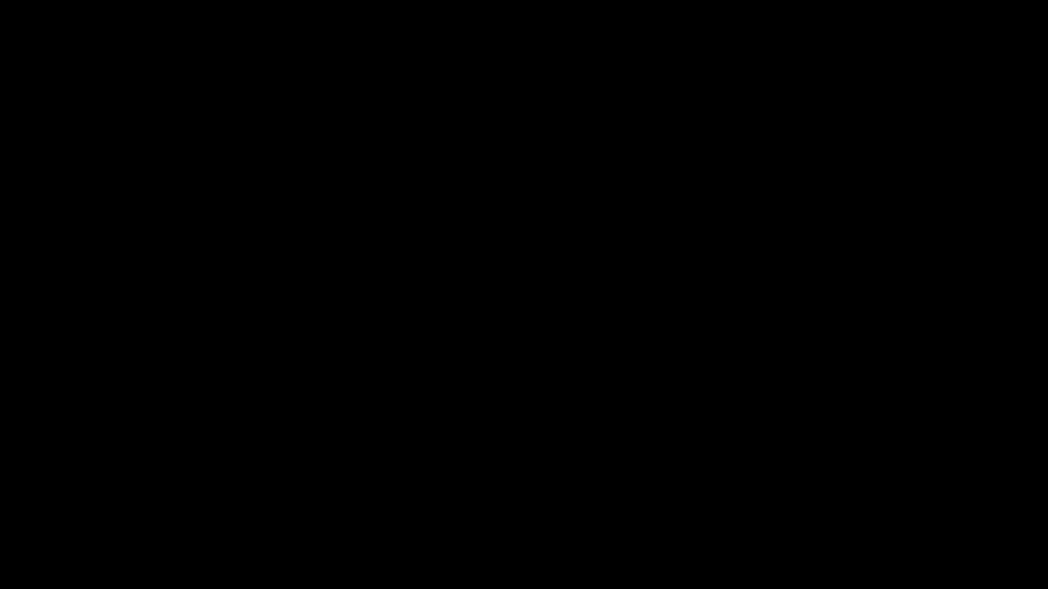
key(alt+y)
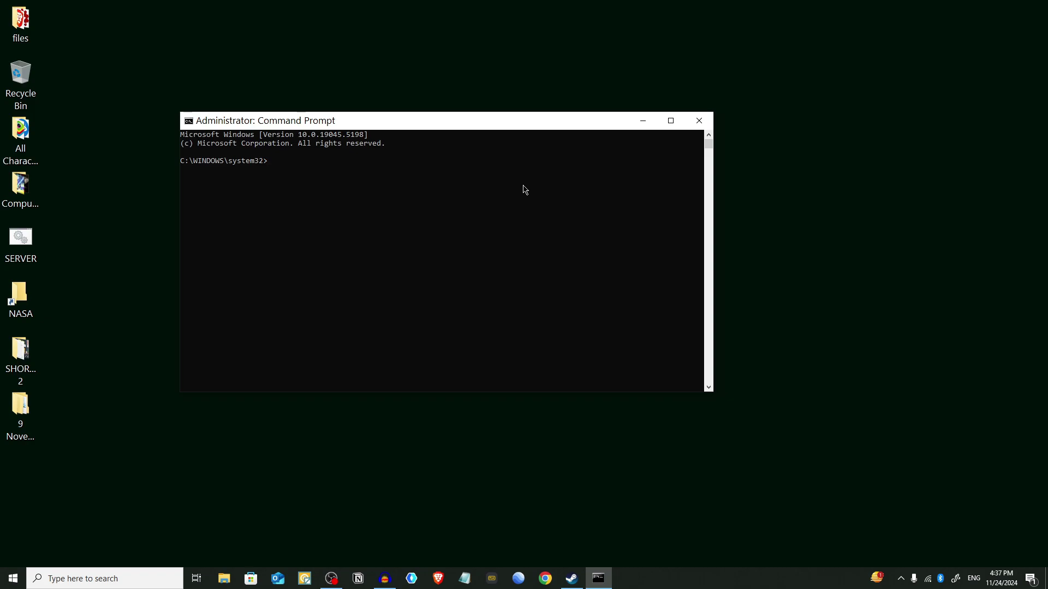
text(cleanmgr )
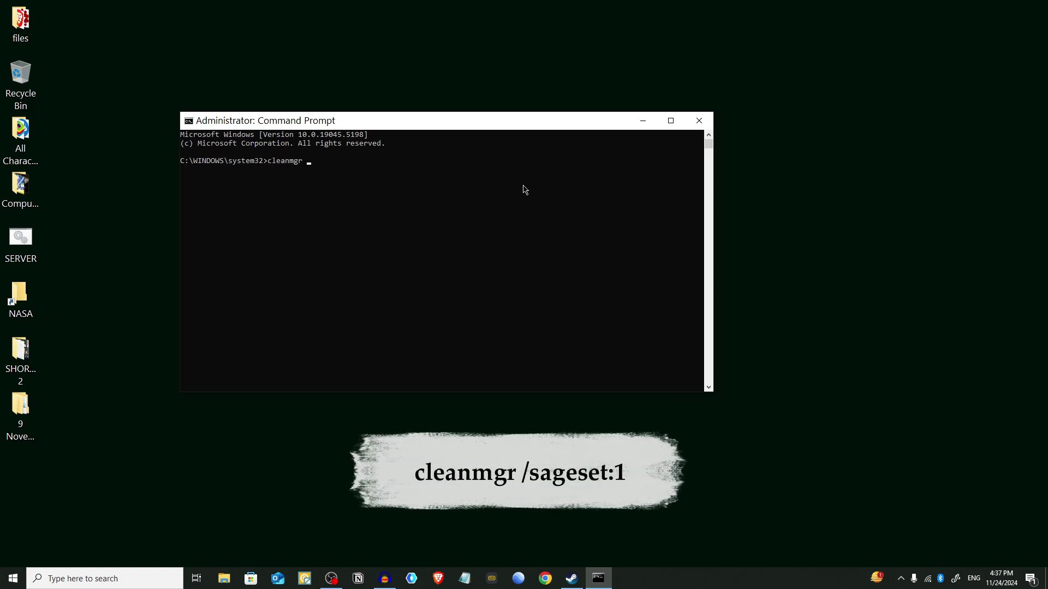
text(/sages)
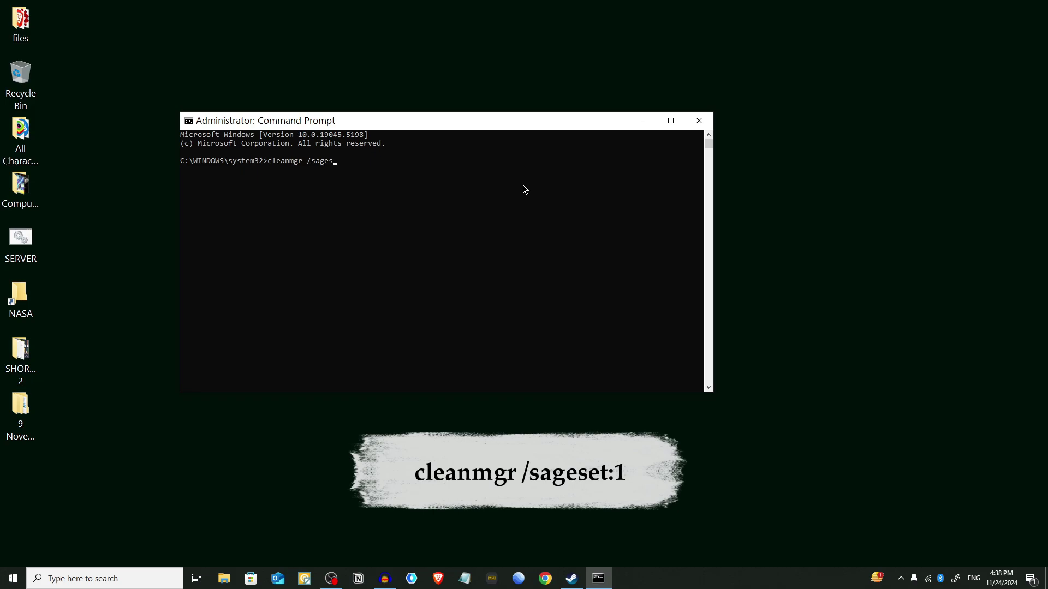
text(et:1)
key(Return)
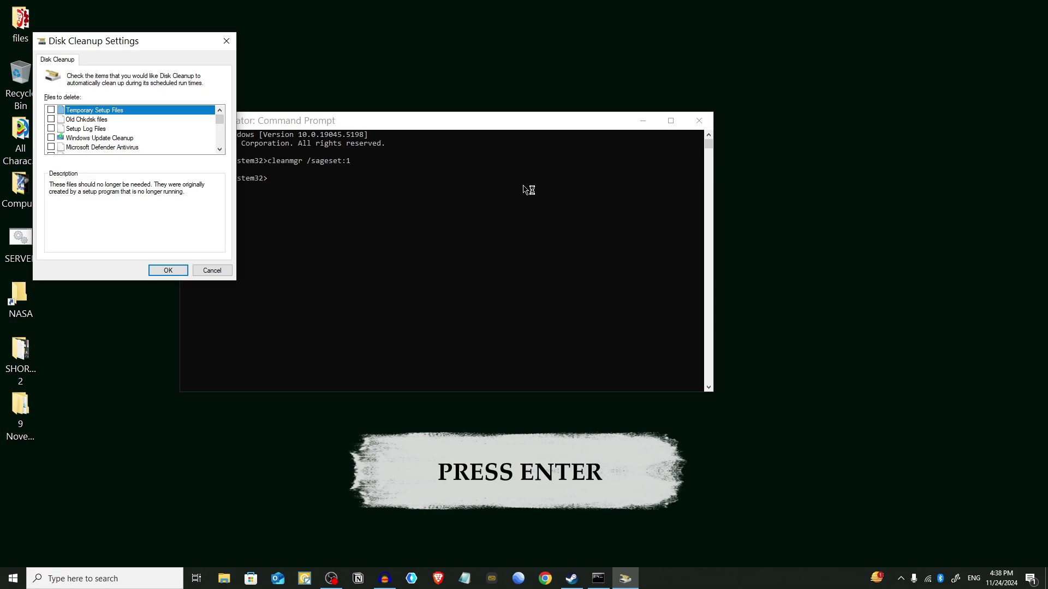
Tick Temporary files in the Disk Cleanup Settings list and save the choices
scroll(52, 143, down, 5)
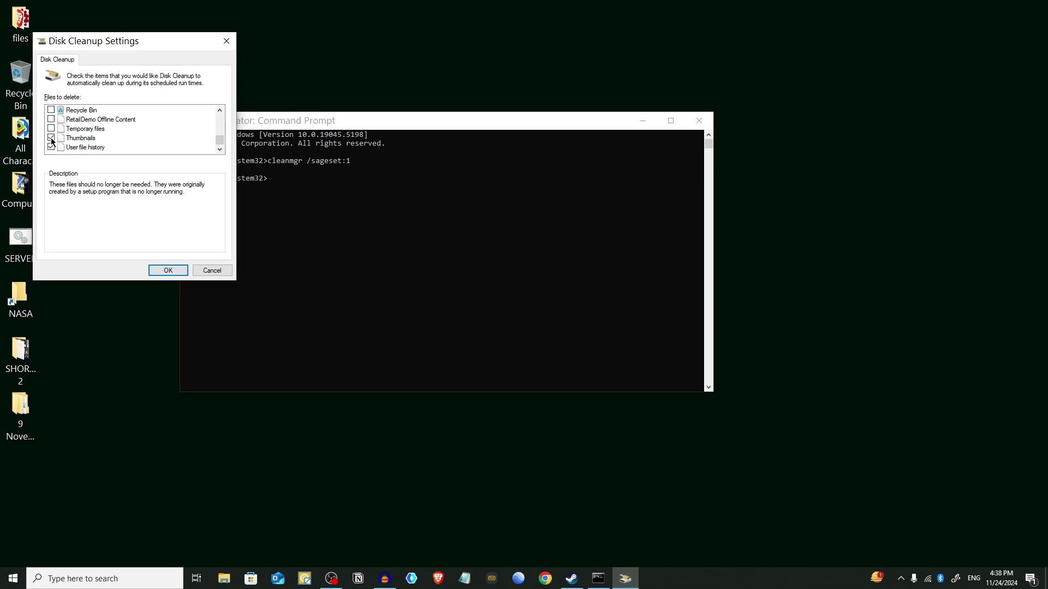
click(51, 129)
scroll(52, 131, up, 1)
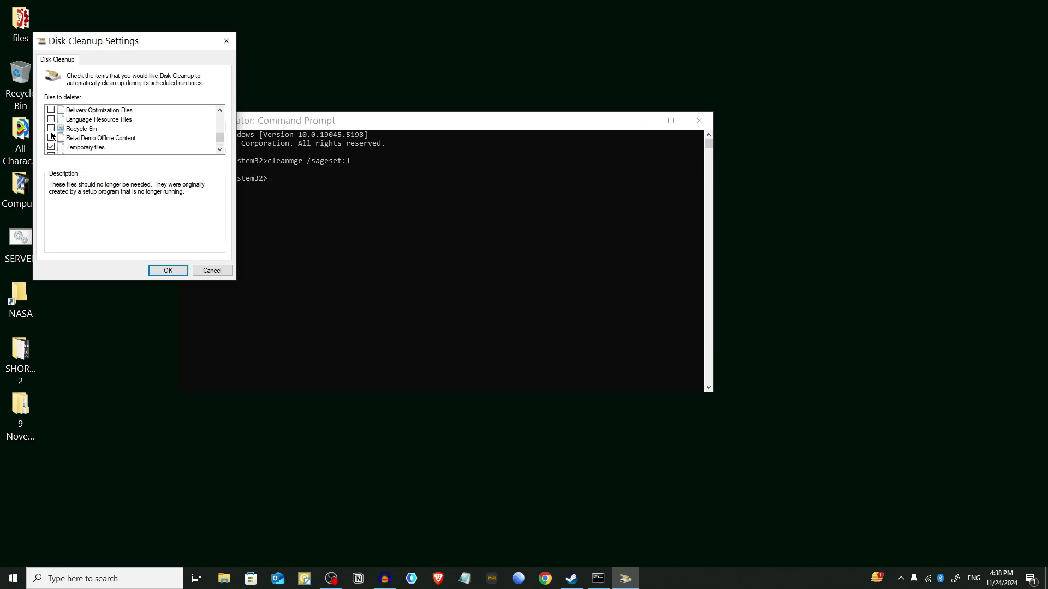
scroll(52, 133, up, 3)
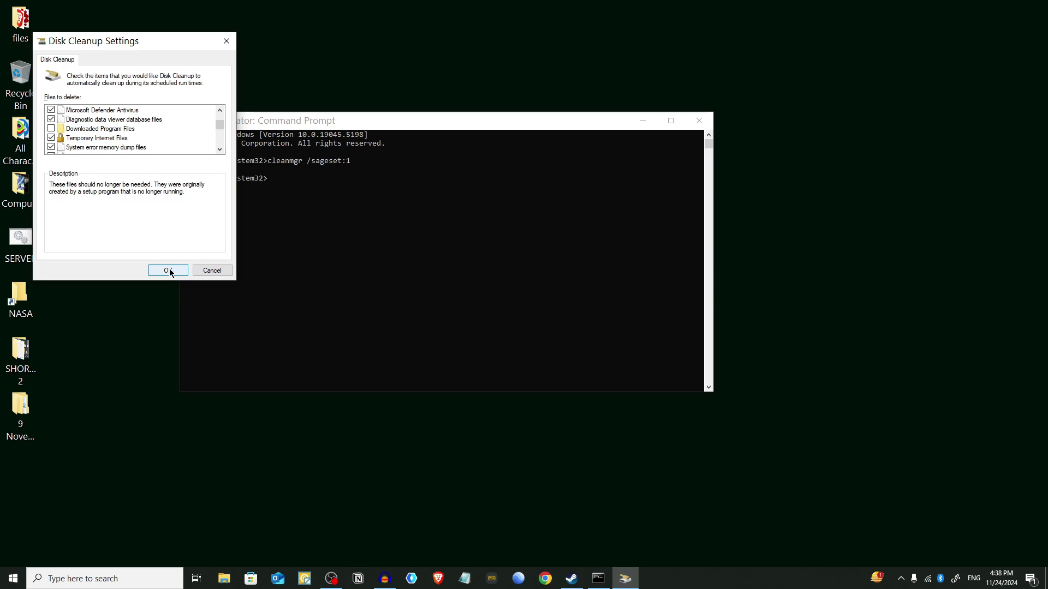
click(169, 271)
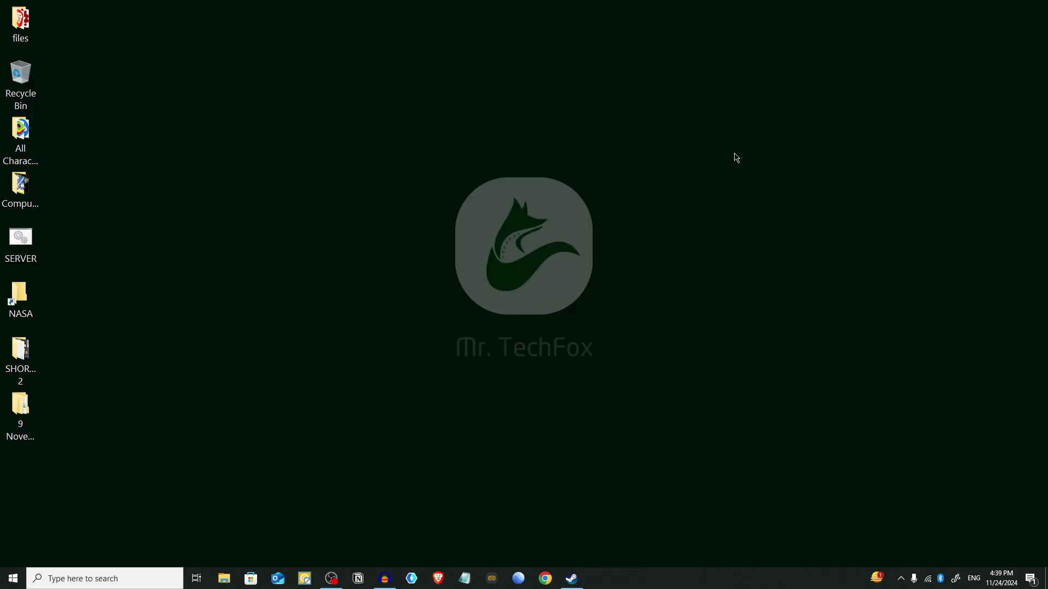